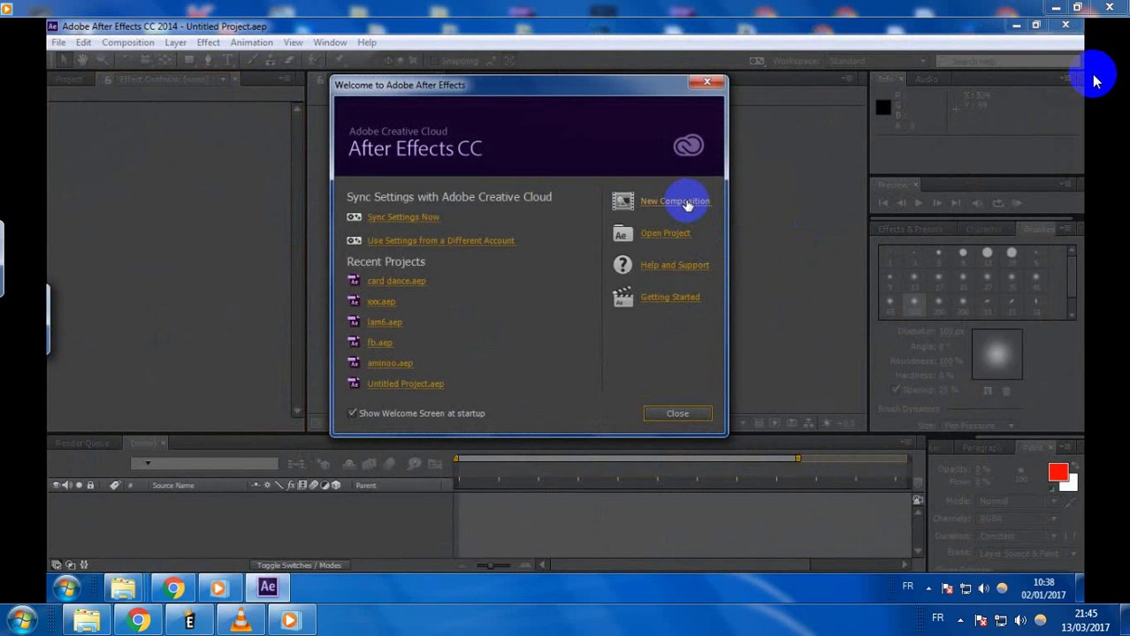
- Create a new 1280 x 720 px composition with the preset settings
click(683, 202)
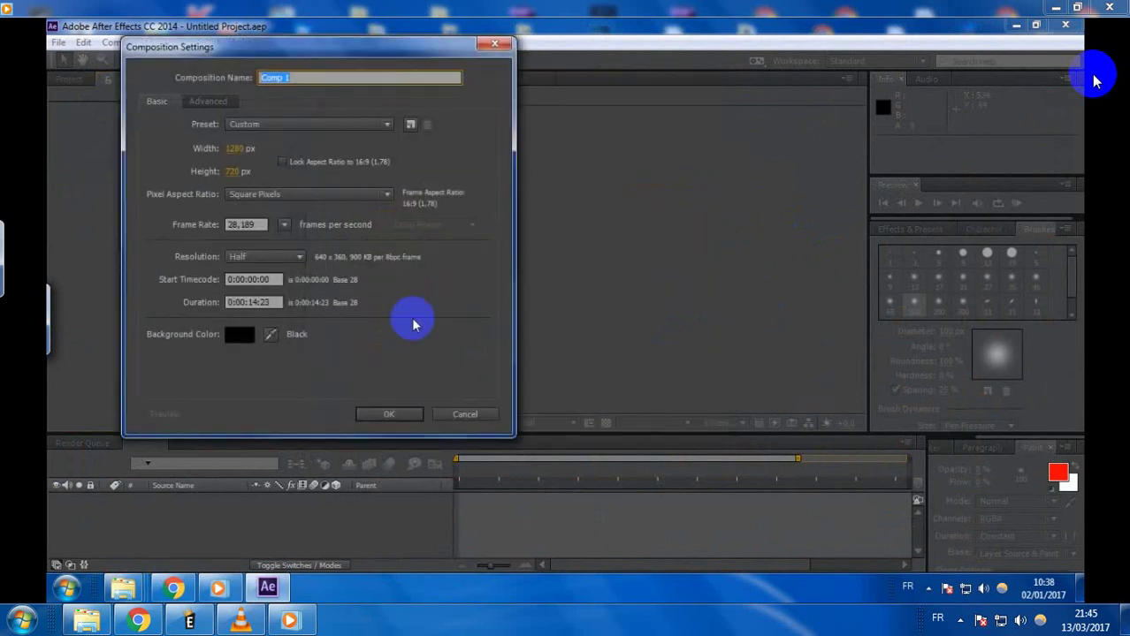
click(390, 415)
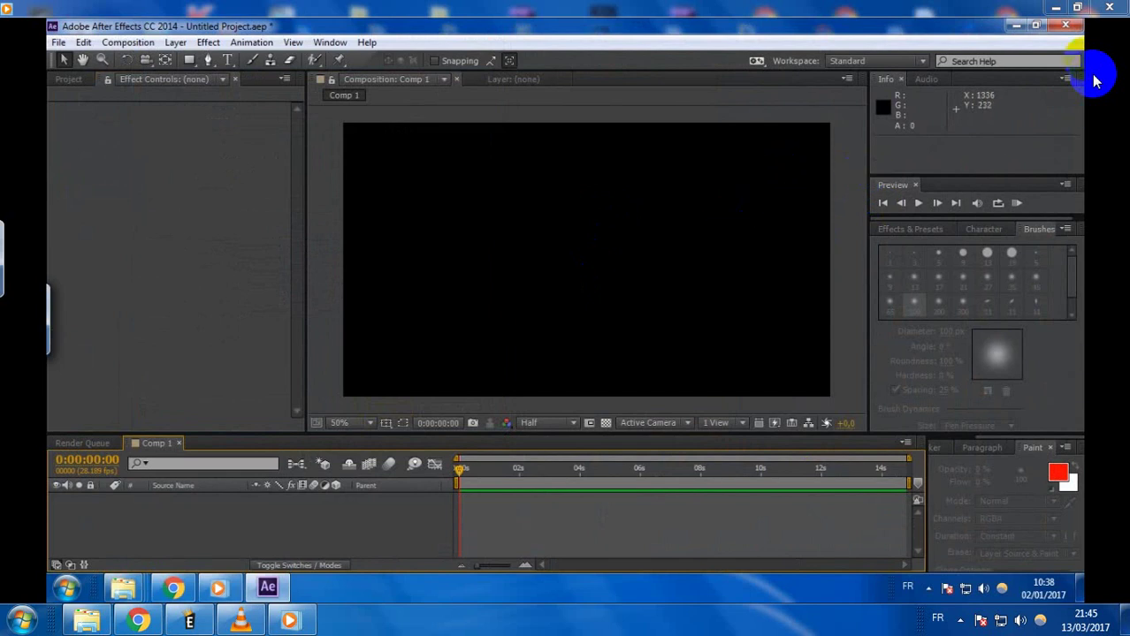
right_click(157, 507)
mouse_move(227, 338)
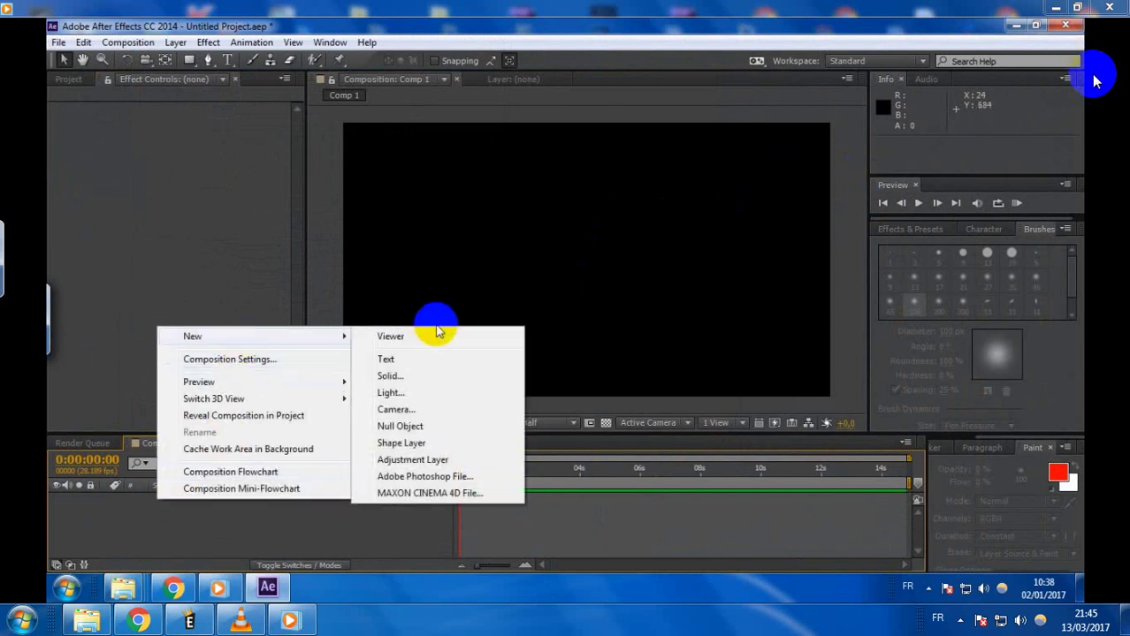
click(527, 403)
- Add VIDEO0828.3gp from the desktop to the composition and set its rotation to -90°
click(1017, 25)
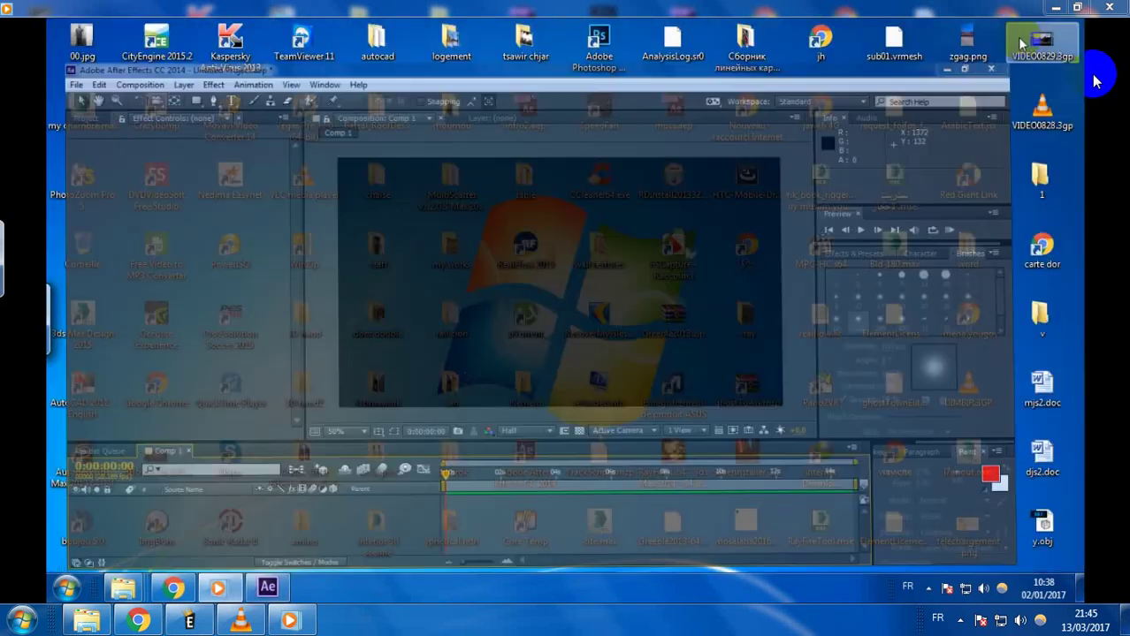
drag(1046, 107, 221, 517)
click(71, 79)
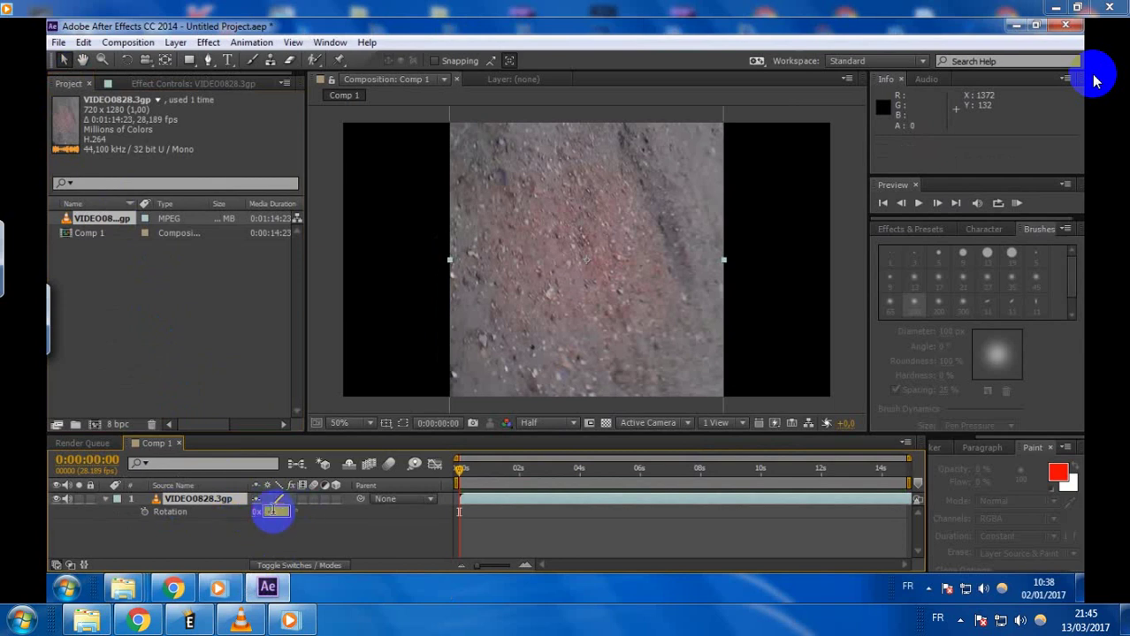
key(Return)
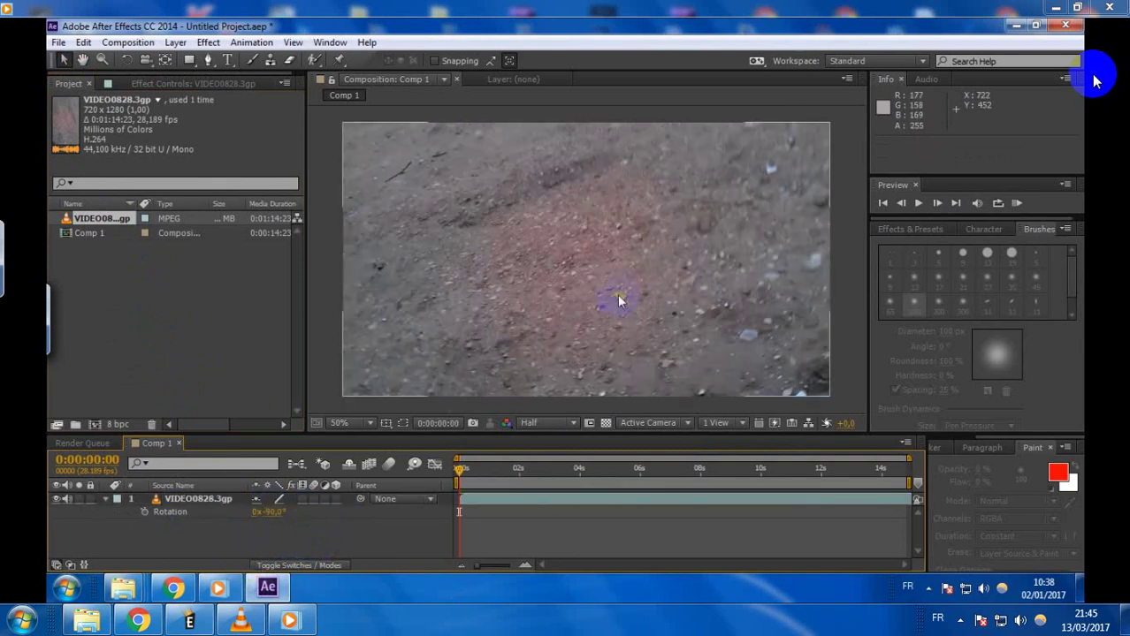
- Slide the video layer earlier in time until its in point is at about -0:00:43:22
scroll(619, 300, down, 2)
click(865, 502)
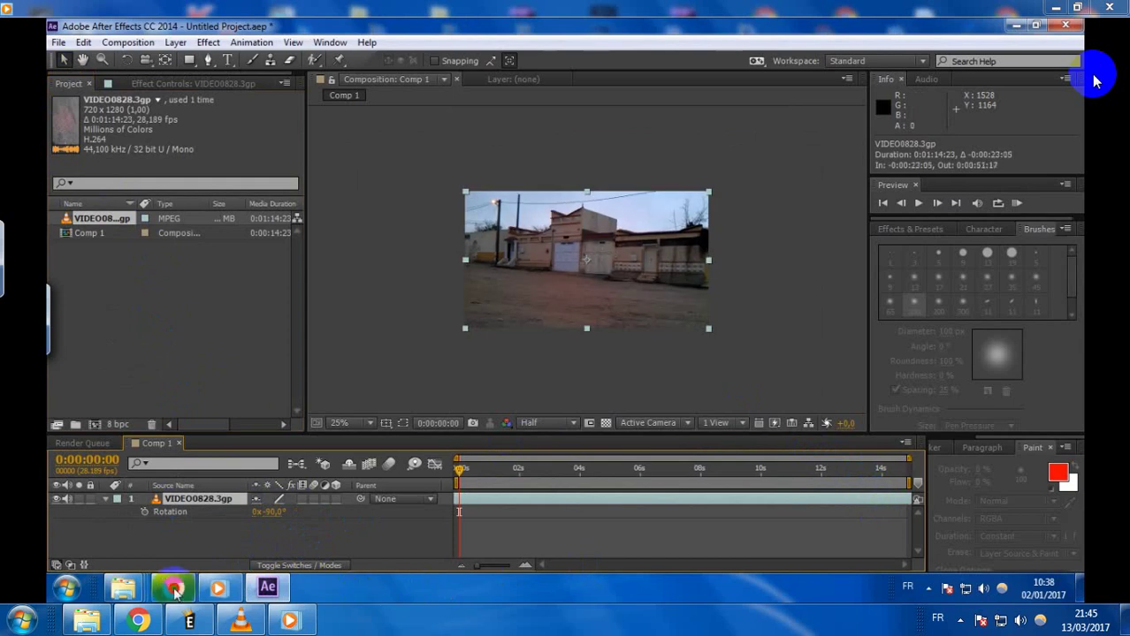
drag(639, 510, 246, 527)
- Add a white 1280 x 720 px solid layer above the video
right_click(179, 521)
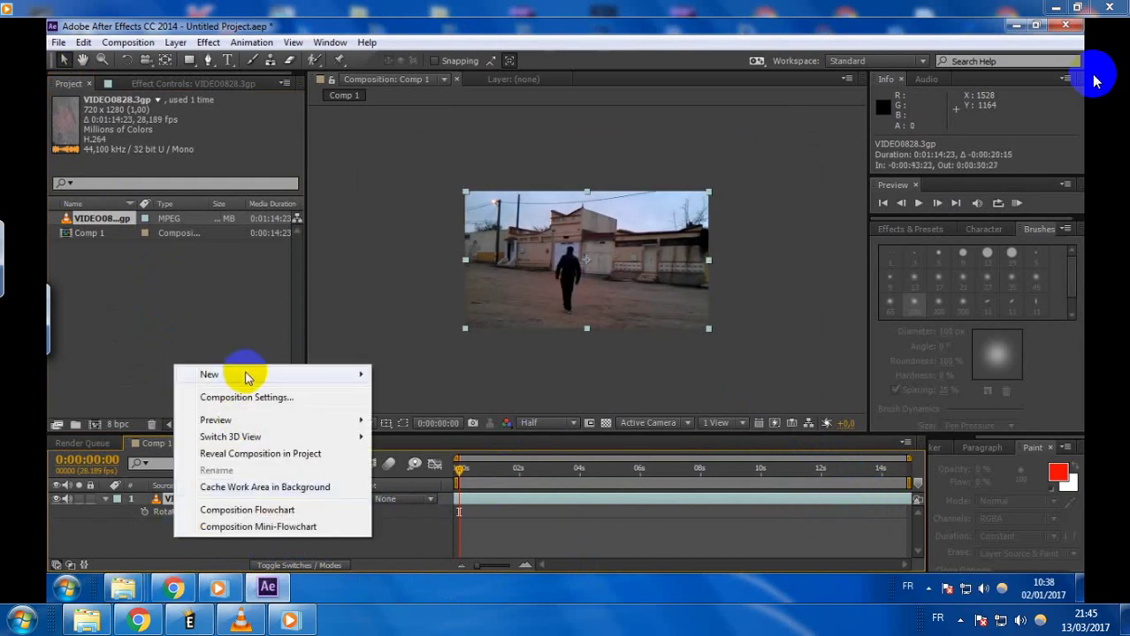
mouse_move(248, 375)
click(408, 413)
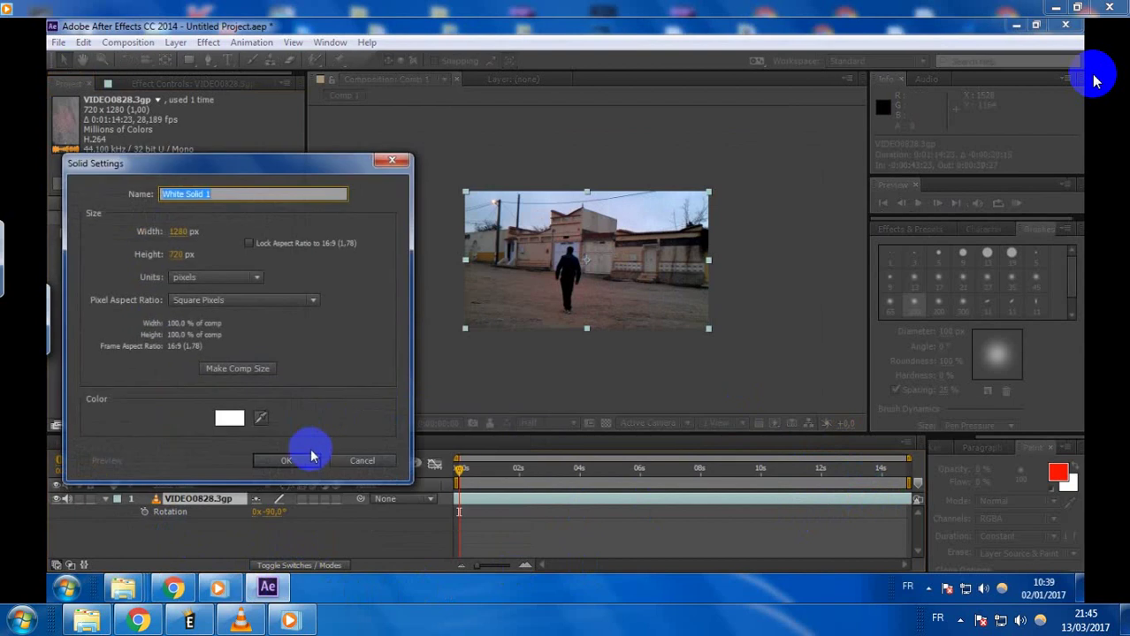
click(296, 457)
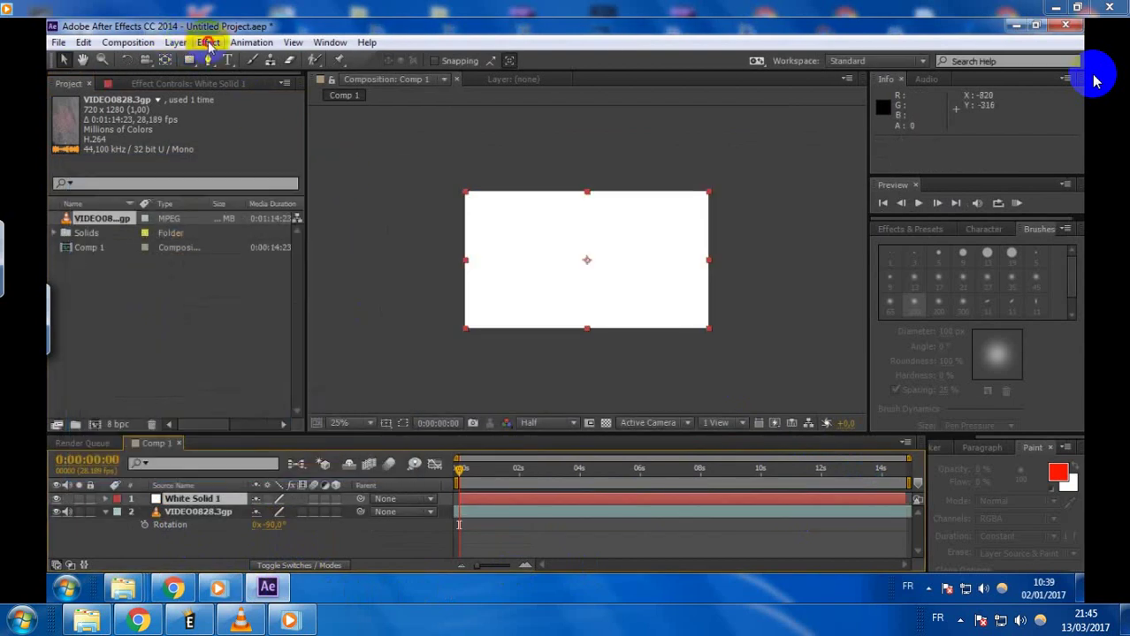
- Apply the Video Copilot Element effect to the white solid
click(209, 43)
mouse_move(291, 576)
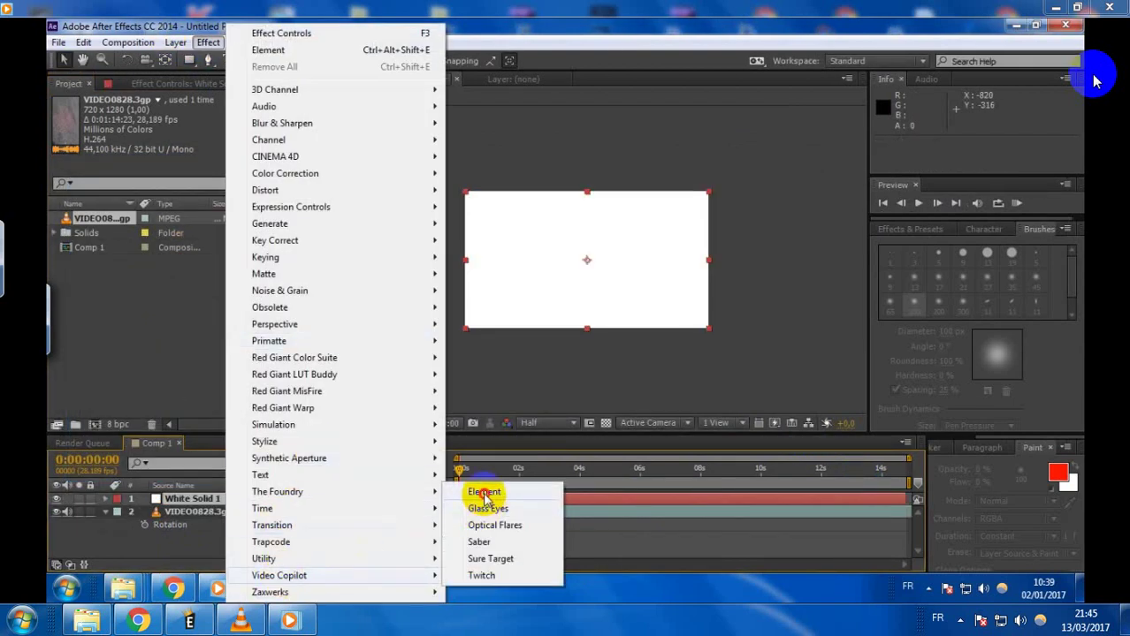
click(483, 493)
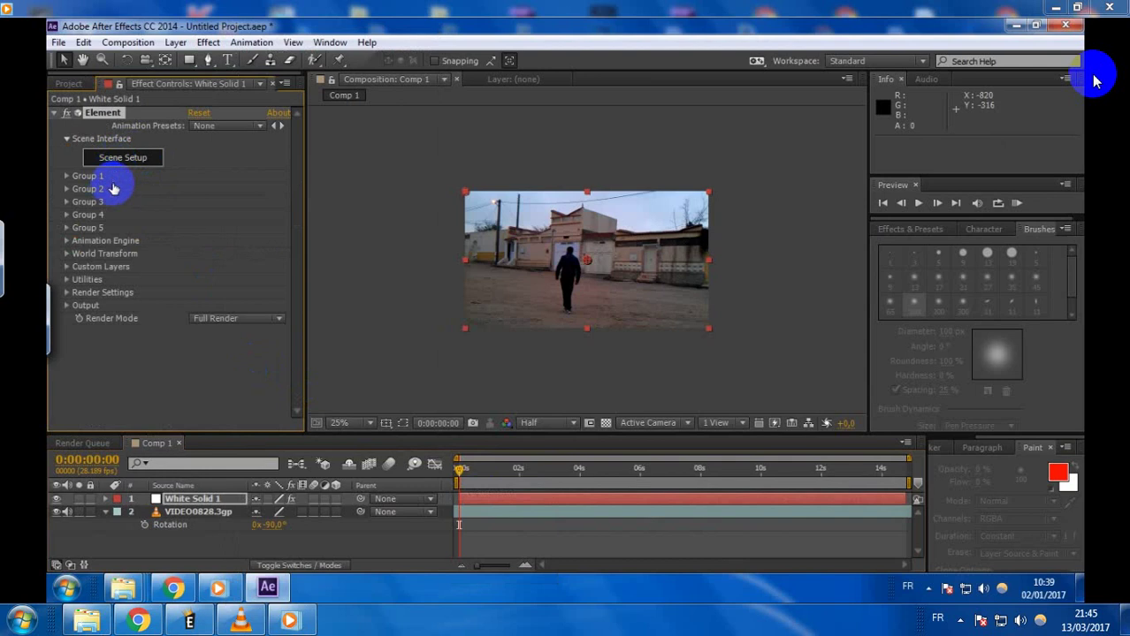
- Import y.obj from the desktop into the Element scene with the preset import preferences and normalize its size
click(115, 158)
click(100, 76)
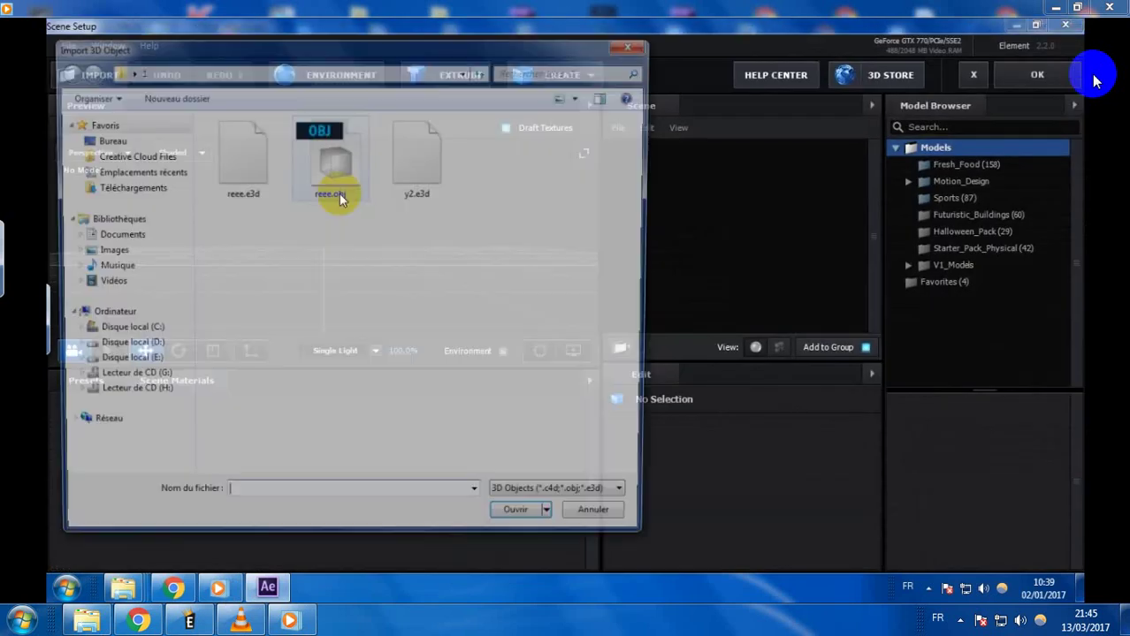
click(103, 142)
click(503, 424)
click(530, 524)
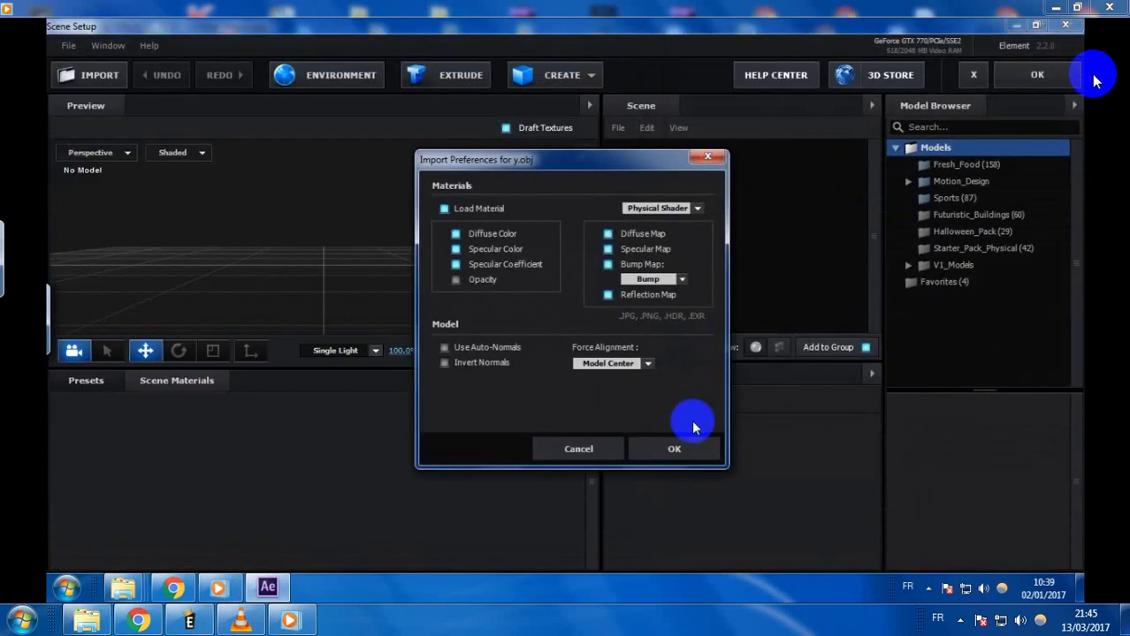
click(691, 450)
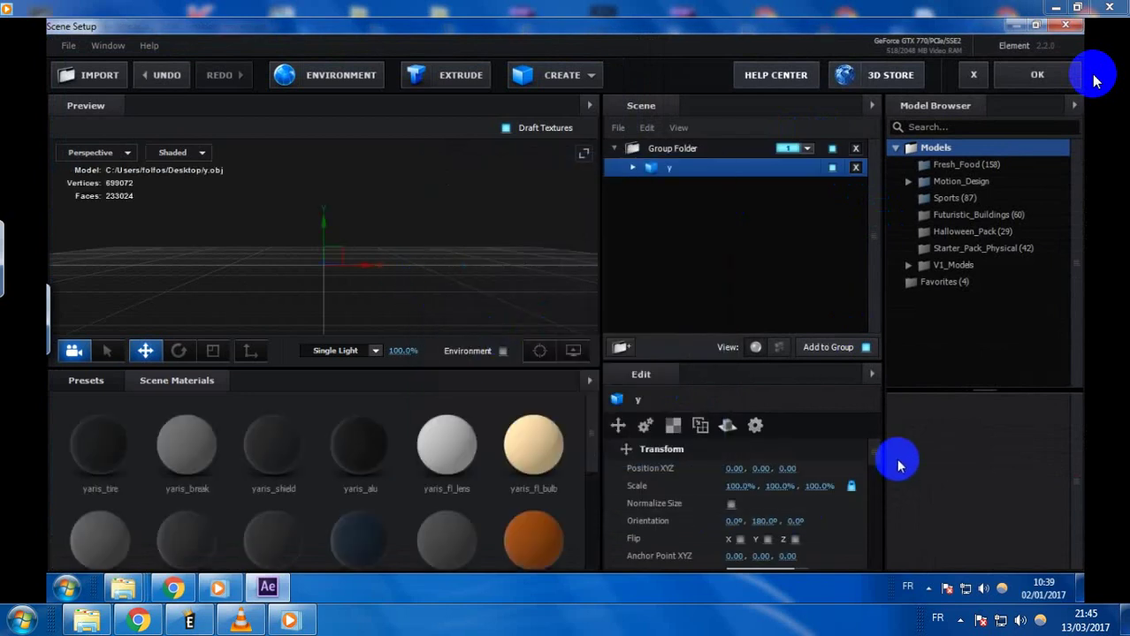
click(730, 503)
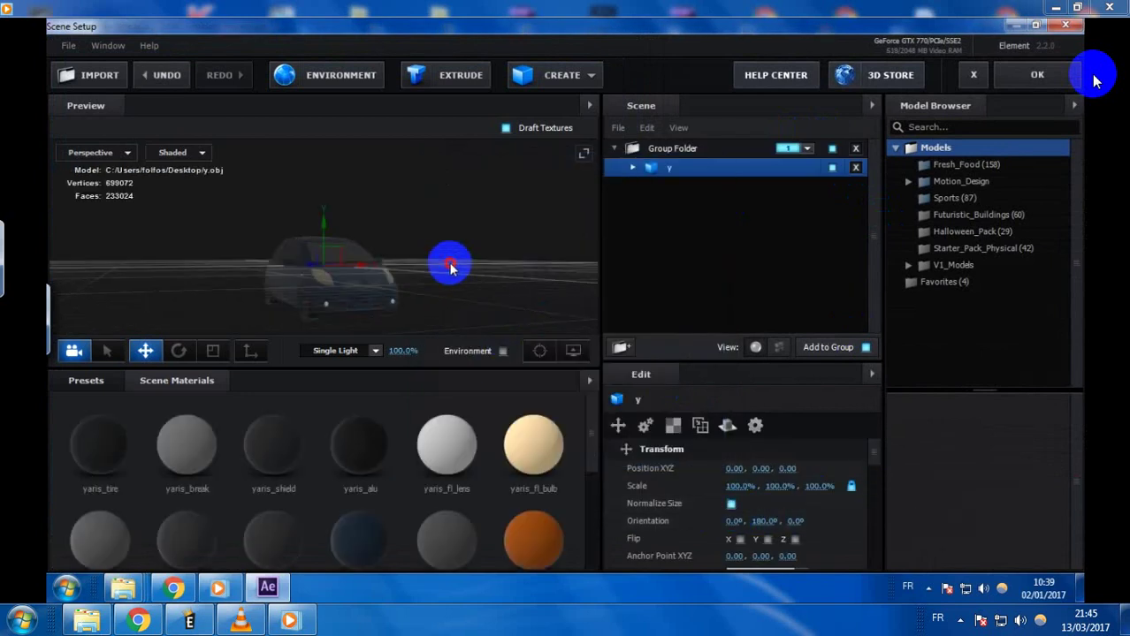
click(1078, 78)
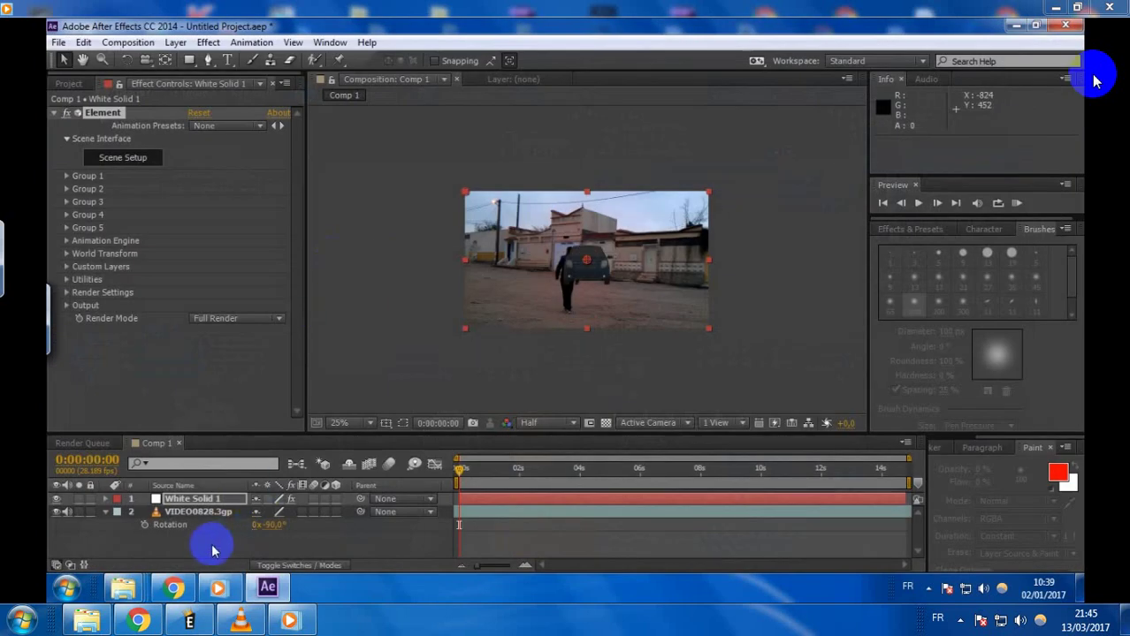
- Add a two-node camera with the 28mm preset to the composition
right_click(162, 540)
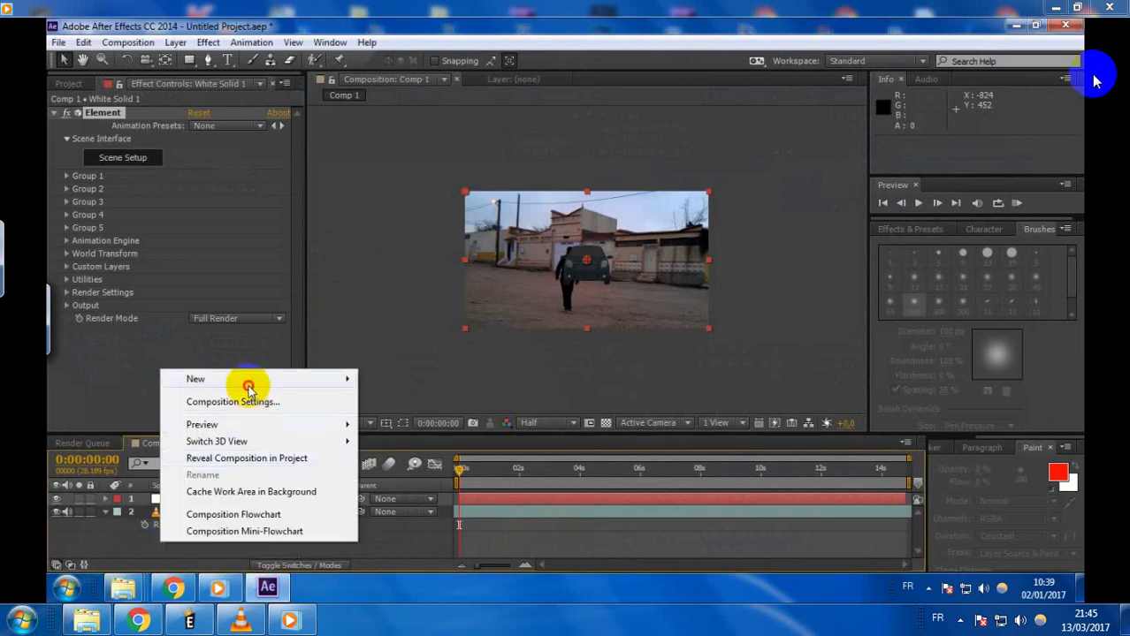
mouse_move(249, 386)
click(411, 453)
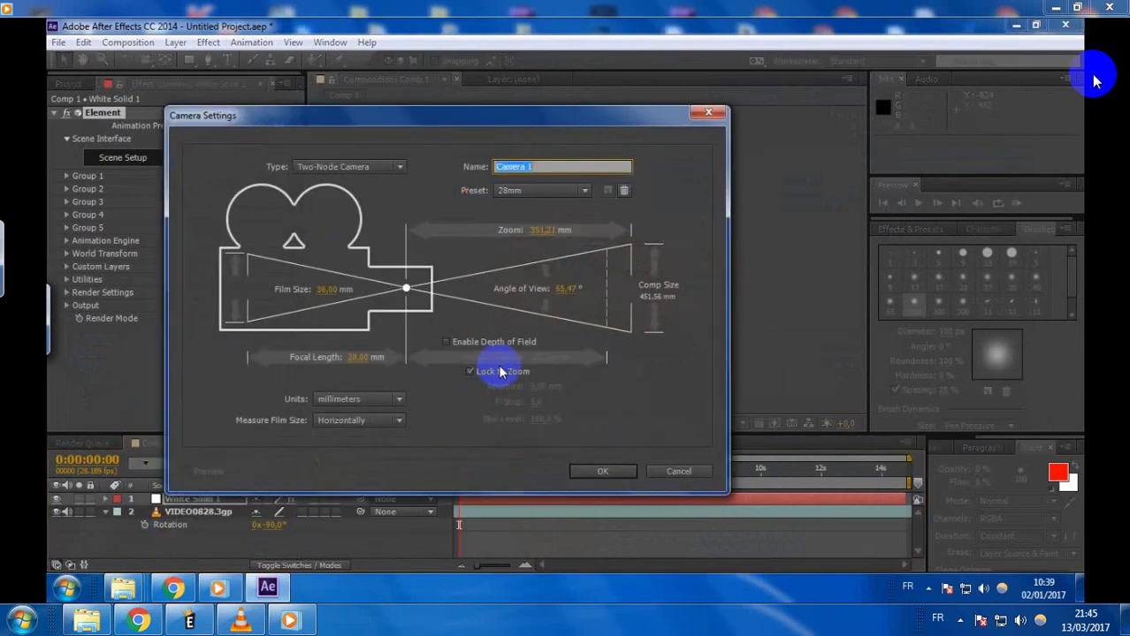
click(593, 470)
- Move the camera so the car stands on the ground to the left of the walking man
click(149, 63)
drag(555, 313, 457, 328)
scroll(636, 275, up, 2)
scroll(457, 328, up, 2)
scroll(449, 315, down, 4)
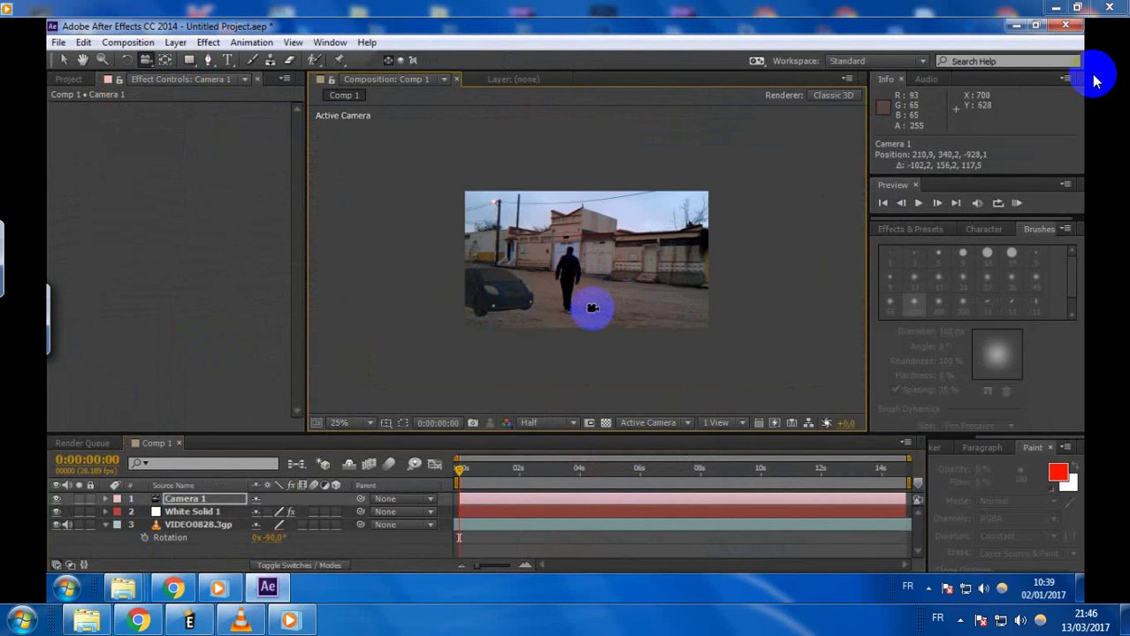
scroll(584, 309, up, 3)
scroll(530, 323, down, 2)
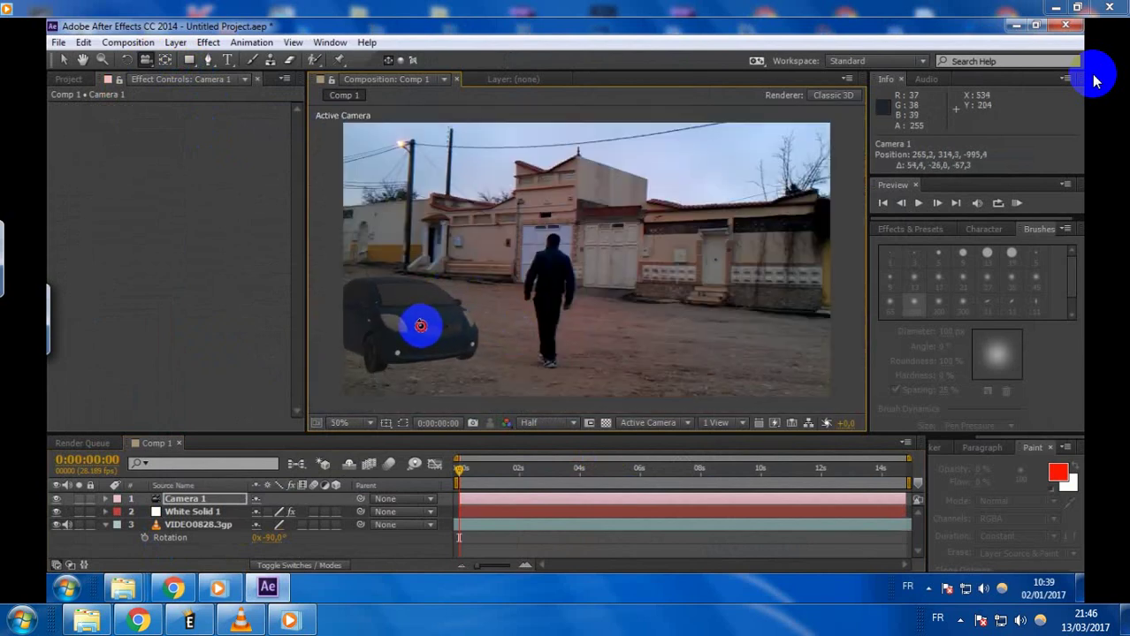
- Reopen the Element scene setup of the White Solid 1 layer
click(64, 60)
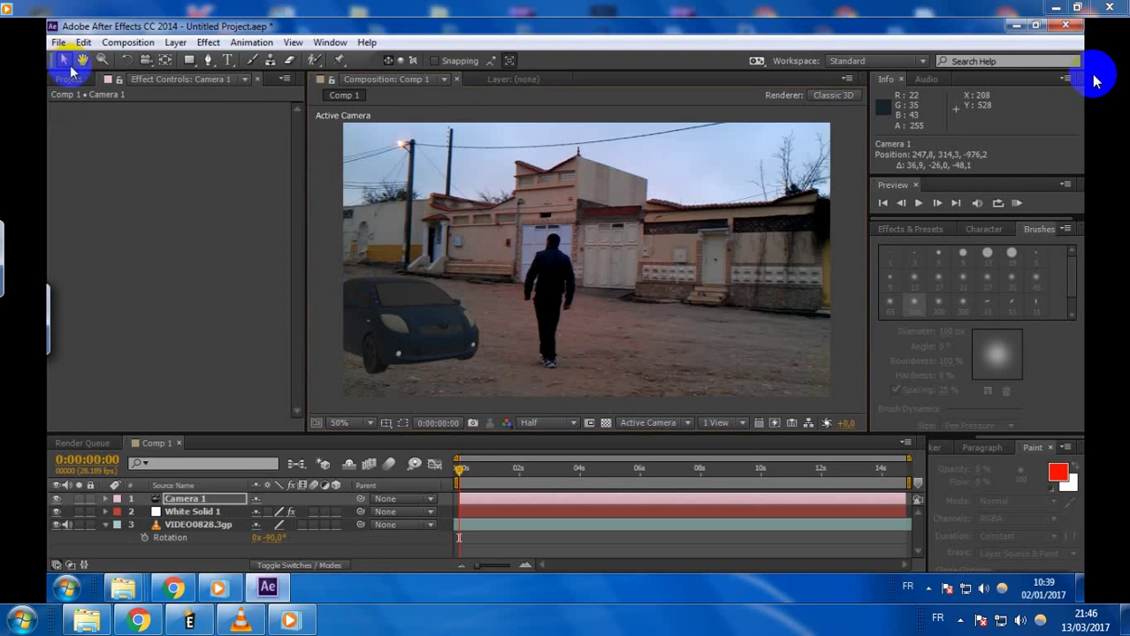
click(193, 514)
click(122, 159)
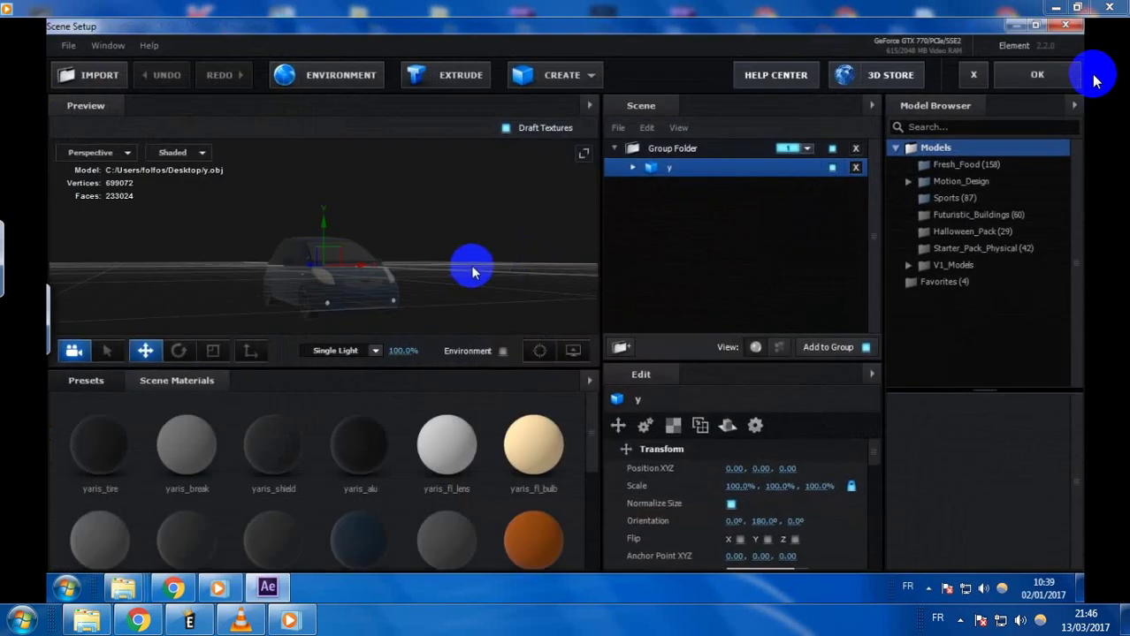
drag(462, 266, 420, 242)
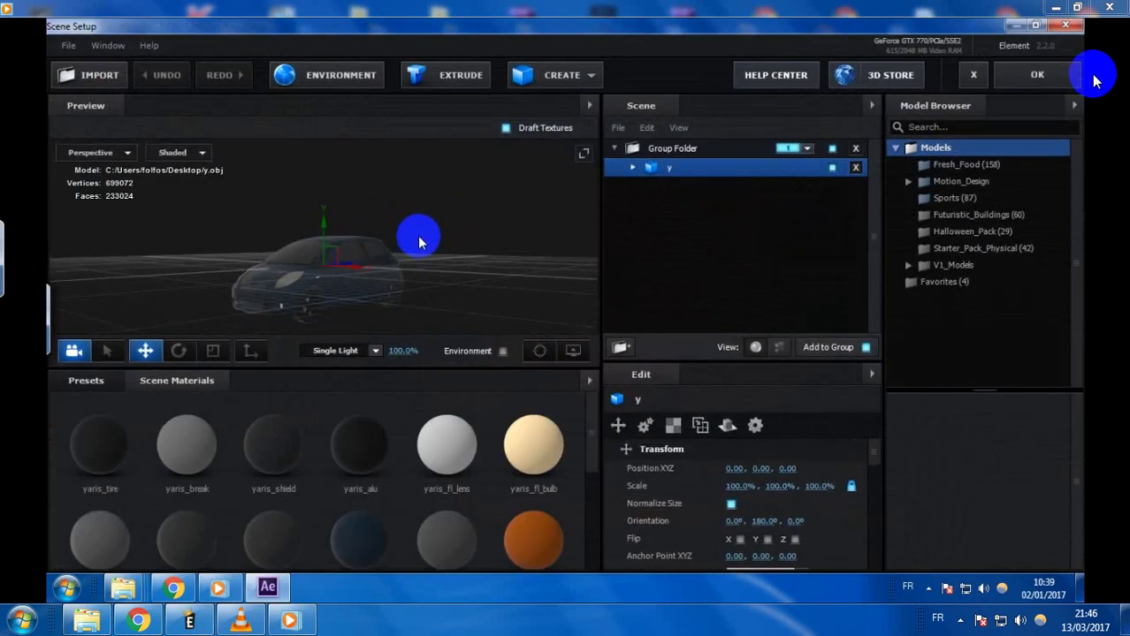
click(302, 74)
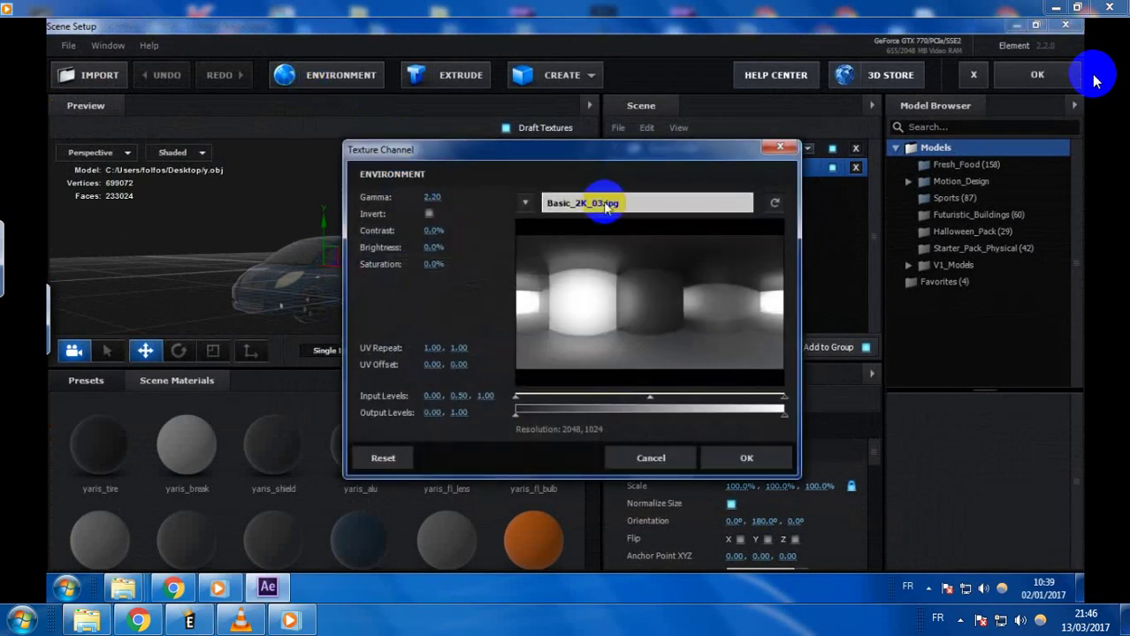
click(606, 202)
drag(944, 164, 970, 295)
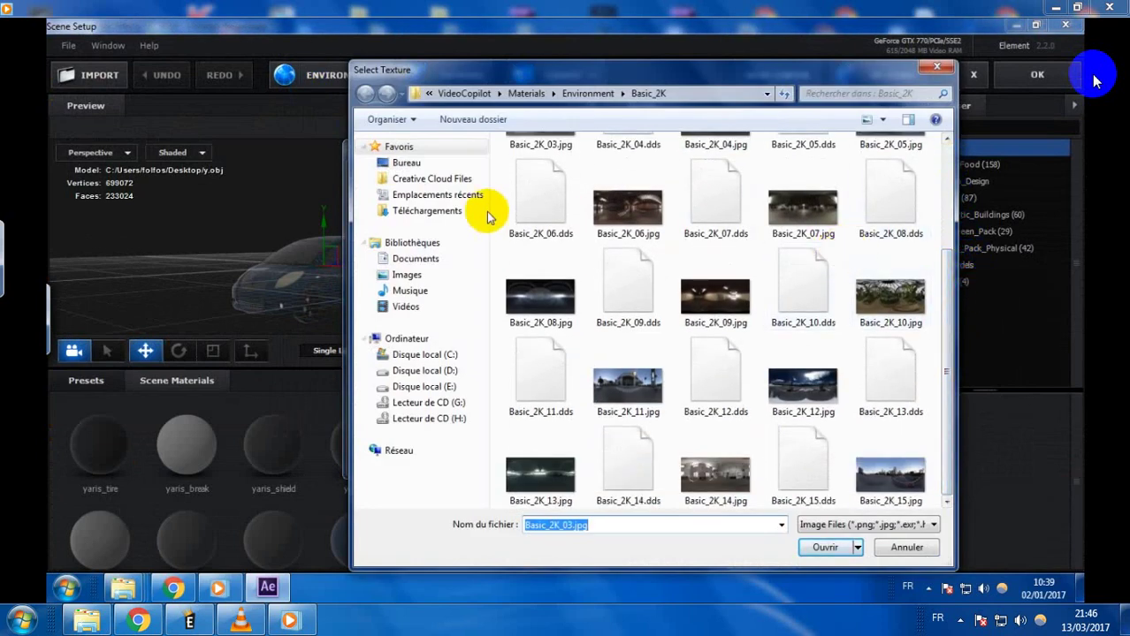
click(406, 162)
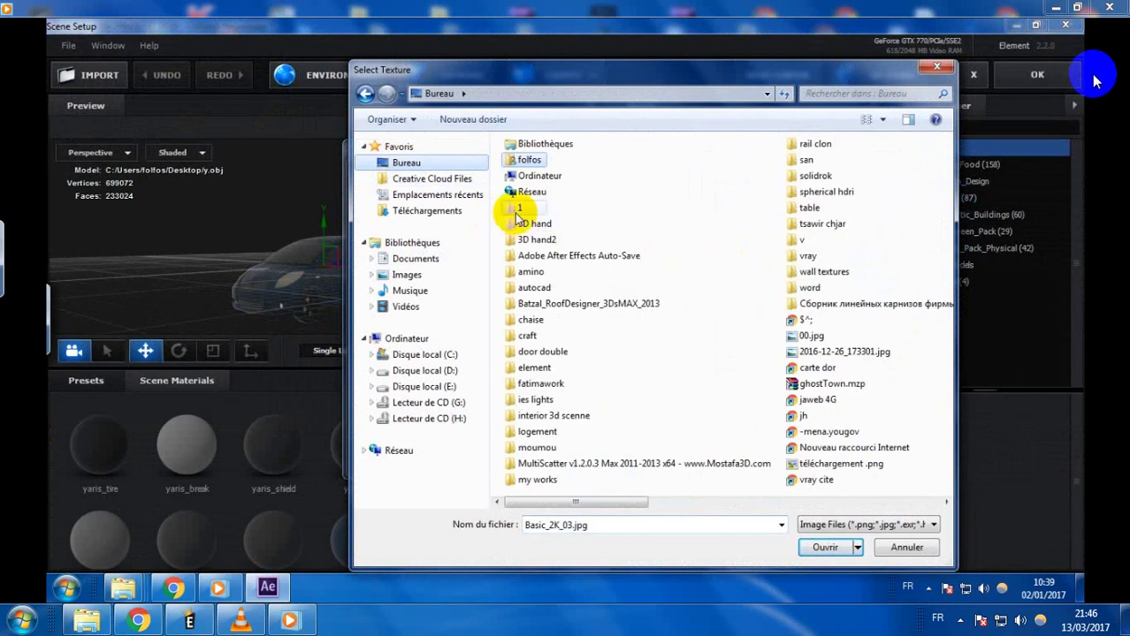
double_click(518, 210)
click(632, 300)
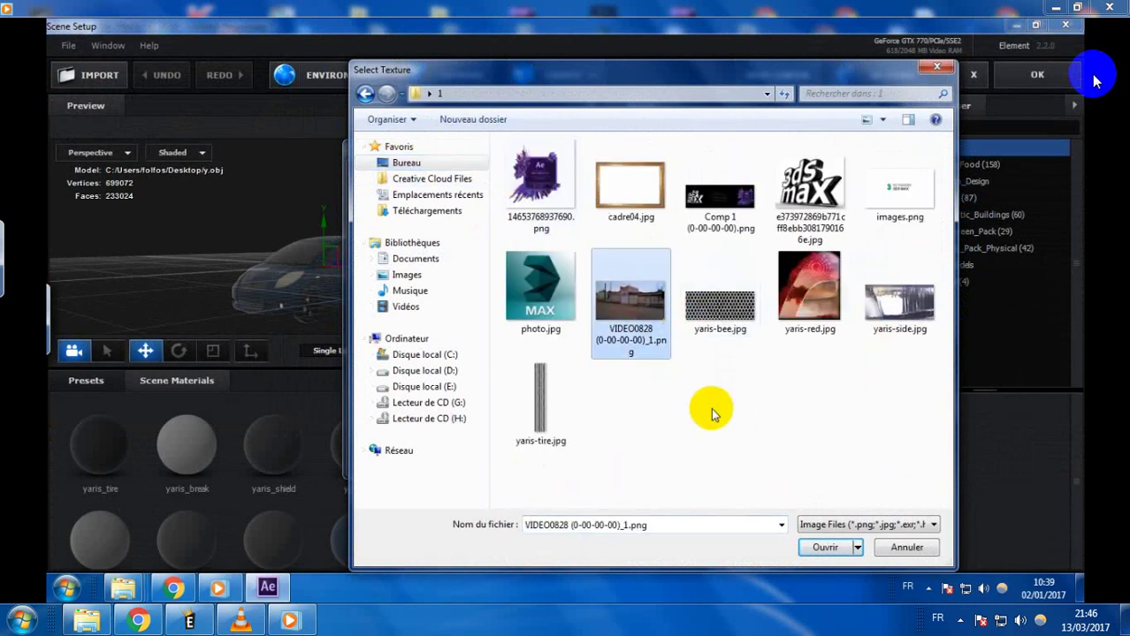
click(824, 548)
click(750, 457)
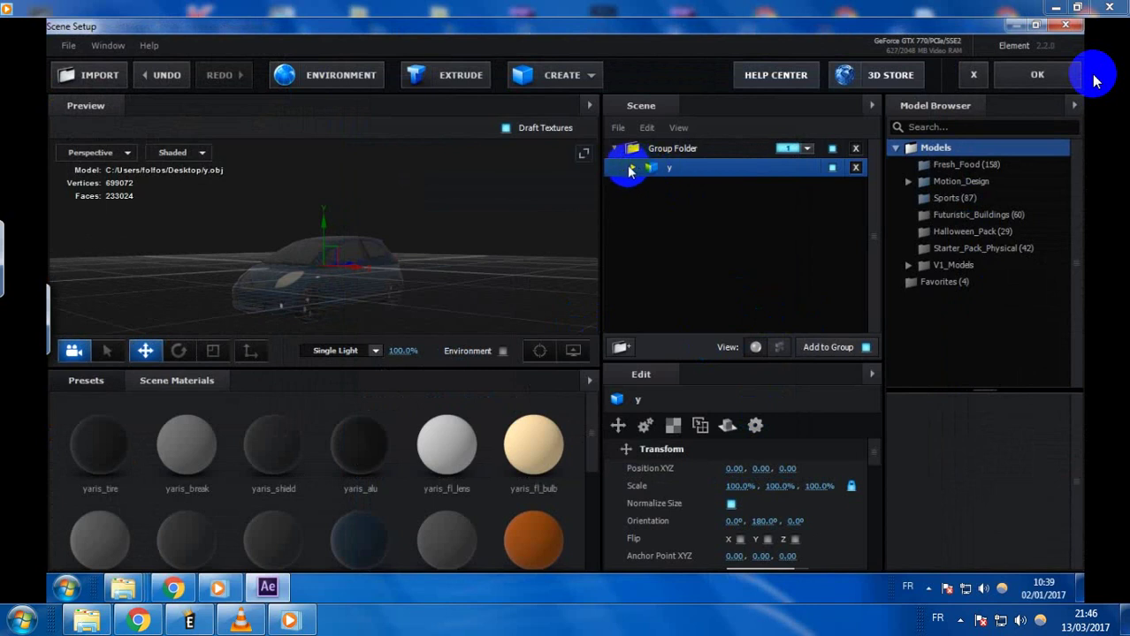
- Apply the Metal_Diffused preset from the Physical materials to the car's yaris_body material
click(631, 168)
drag(875, 194, 877, 232)
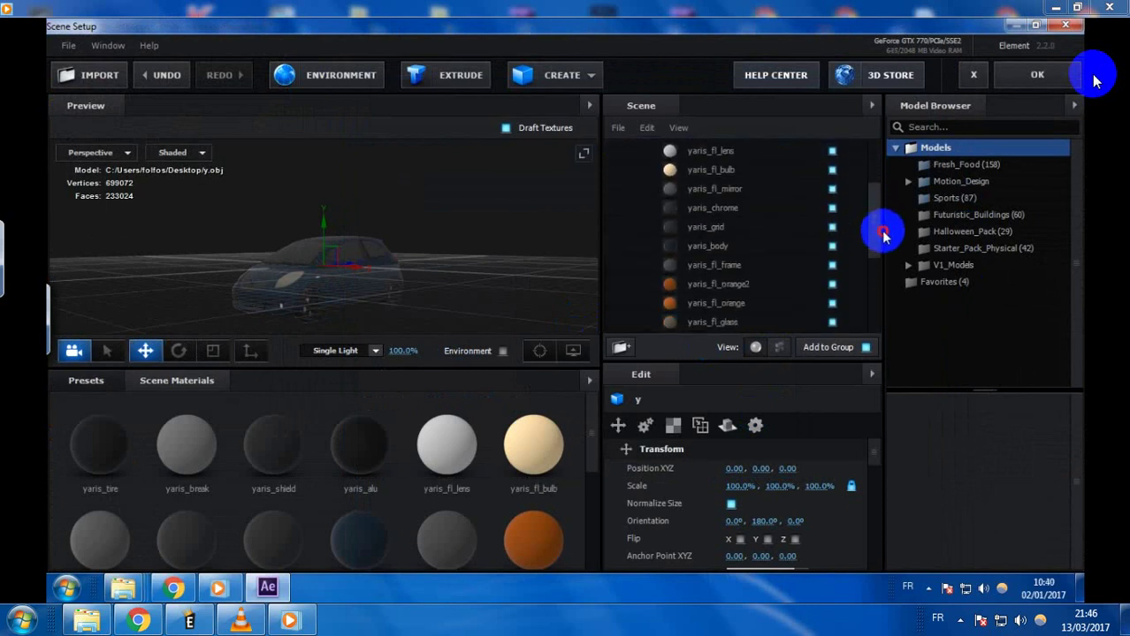
click(762, 242)
click(832, 244)
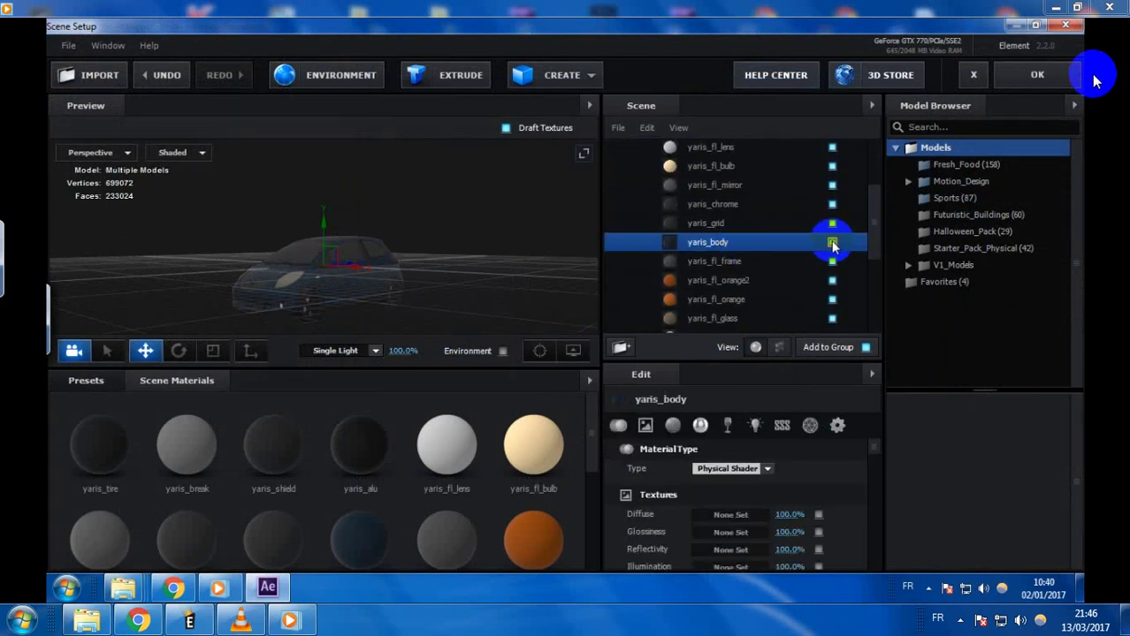
click(80, 386)
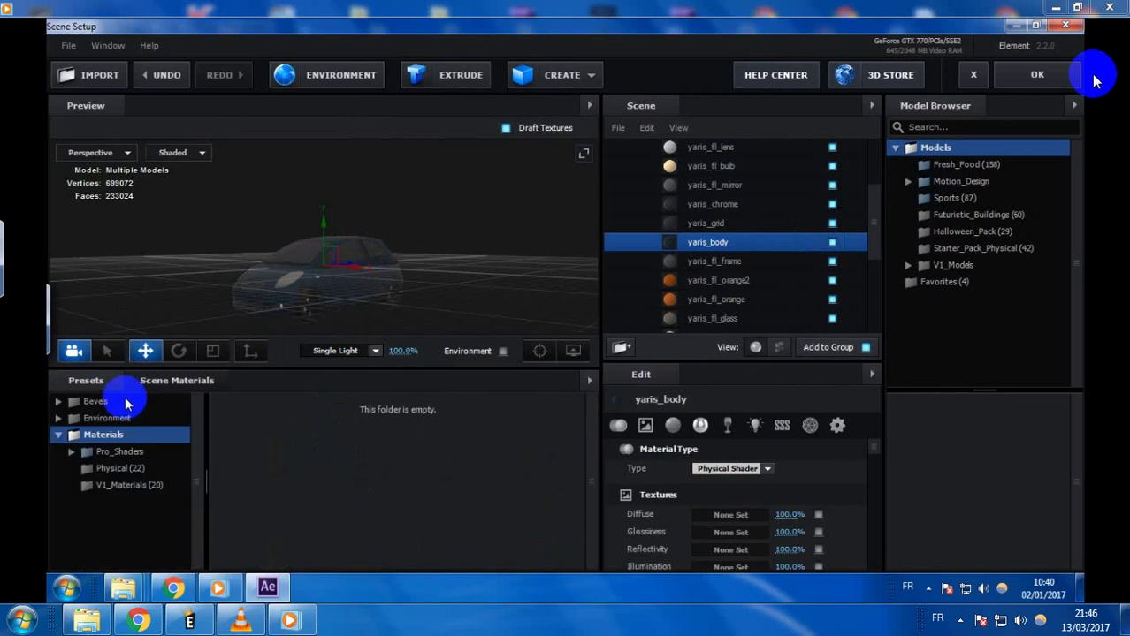
click(124, 469)
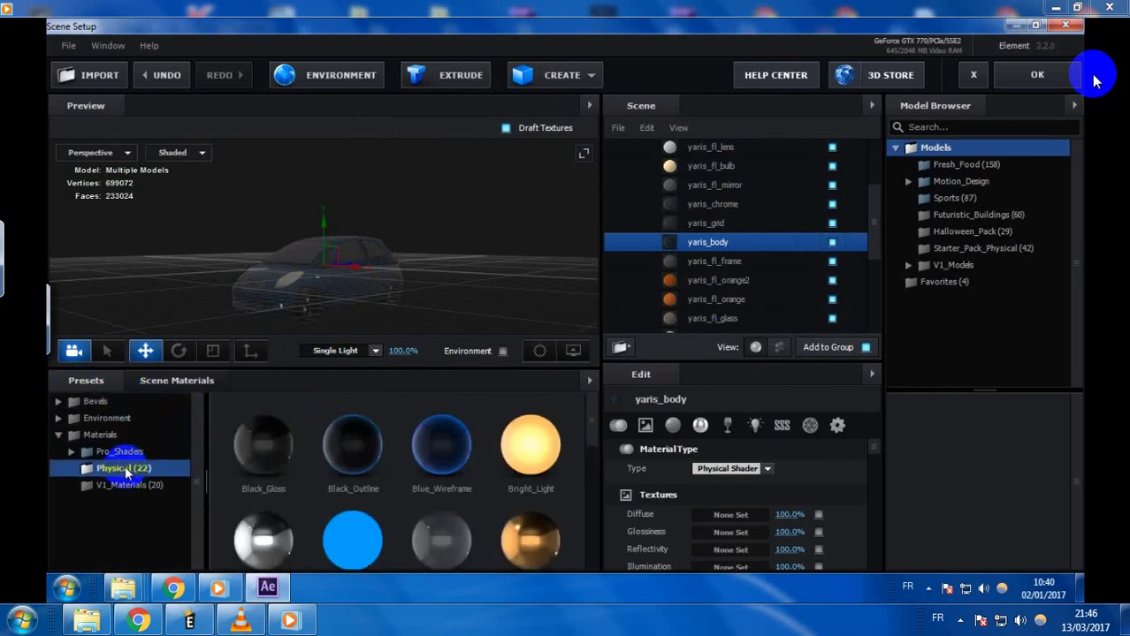
drag(590, 432, 599, 472)
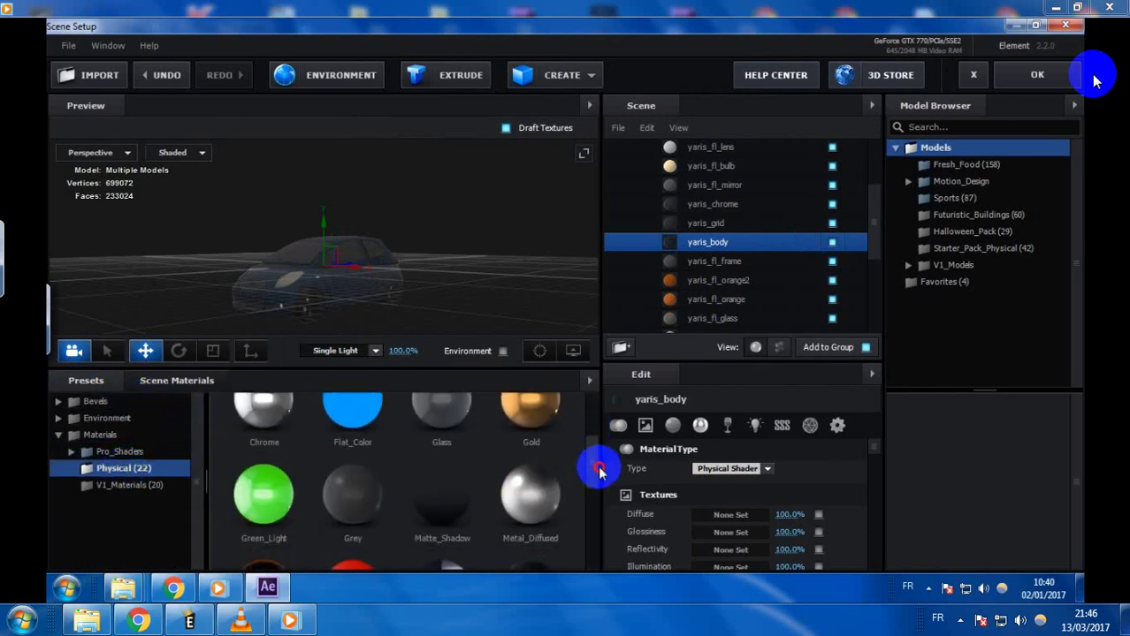
click(548, 496)
drag(451, 306, 481, 251)
- Apply the Black_Gloss preset from the Physical materials to the car's yaris_glass material
drag(873, 265, 887, 309)
click(768, 304)
drag(887, 461, 875, 329)
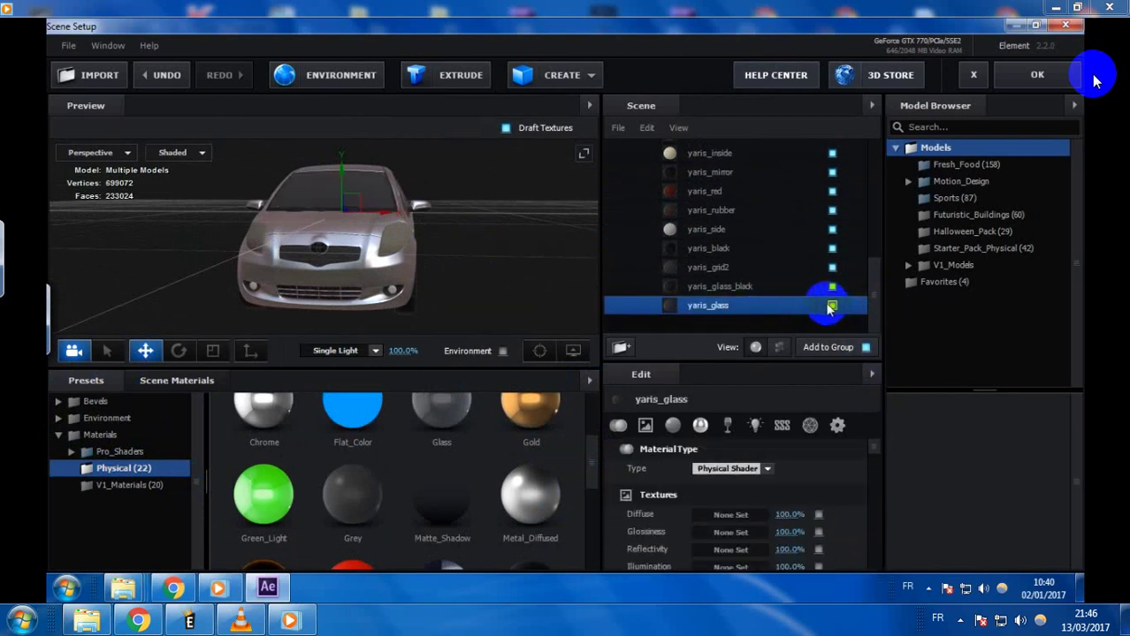
drag(590, 462, 594, 411)
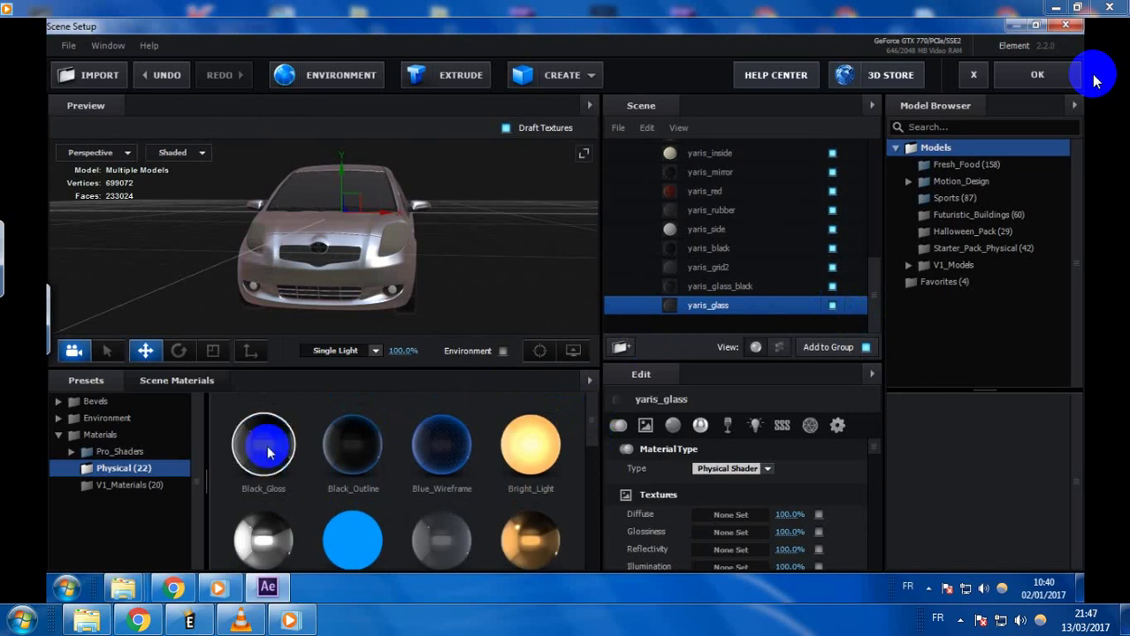
click(268, 453)
drag(458, 183, 756, 433)
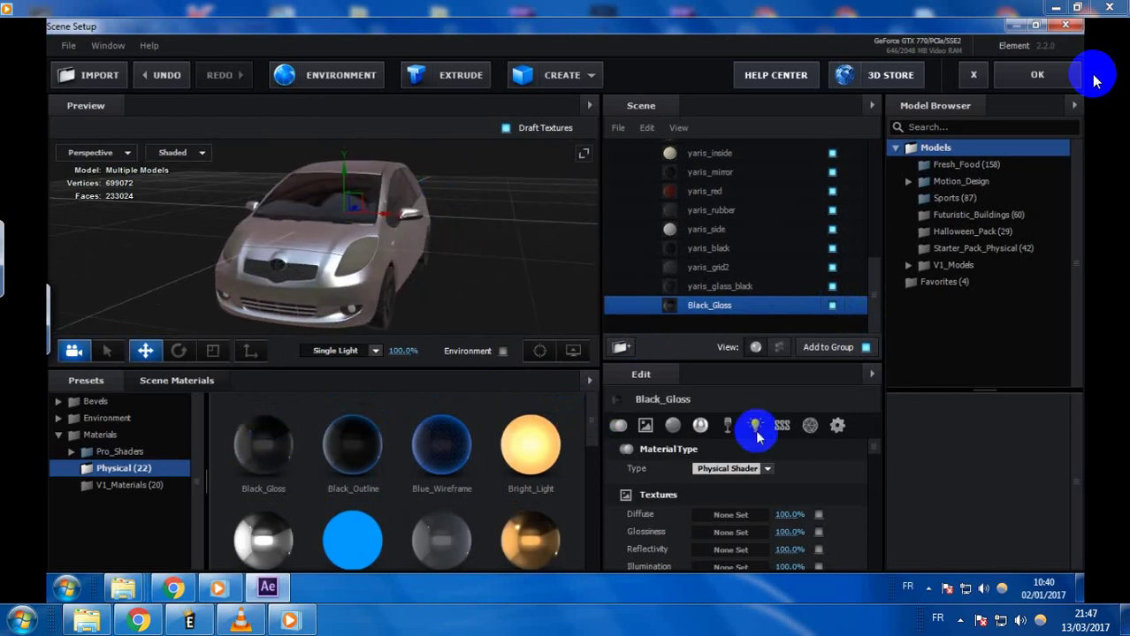
- Set the Force Opacity of the Black_Gloss window material to 98%
drag(873, 454, 906, 546)
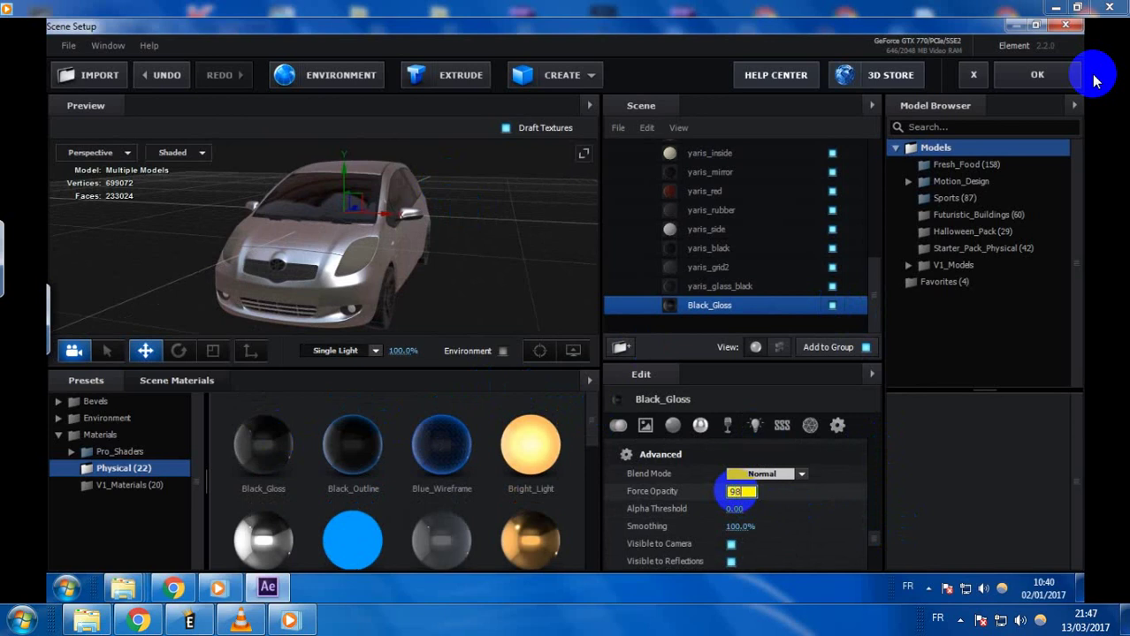
text(98)
drag(380, 271, 418, 223)
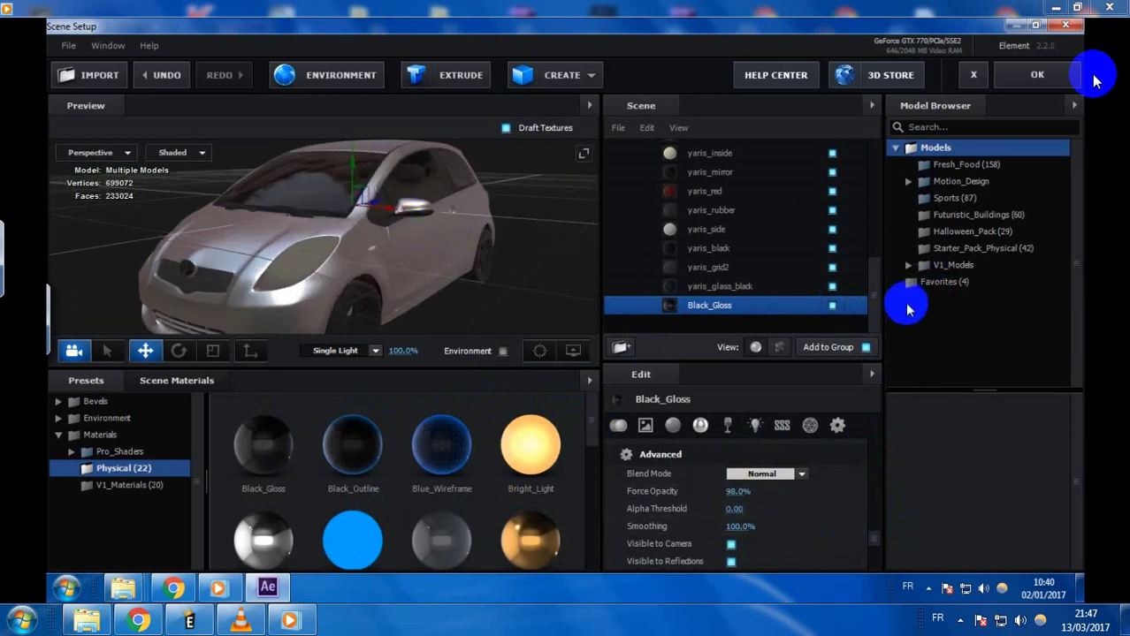
- Set the diffuse color of the yaris_inside material to dark grey 212121
scroll(874, 265, up, 3)
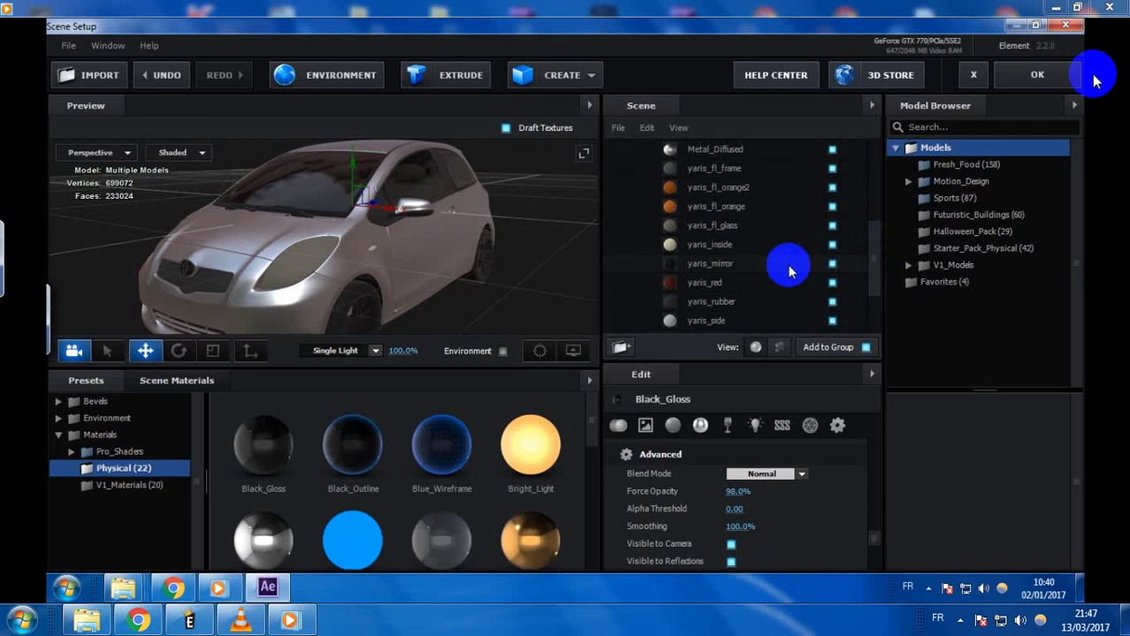
click(831, 252)
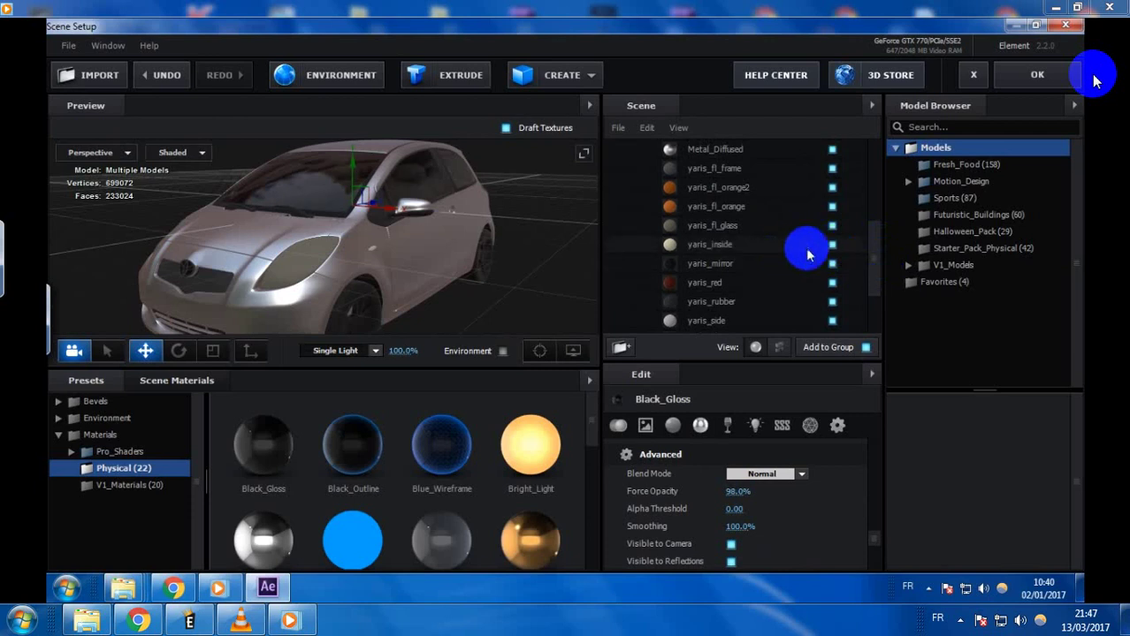
scroll(873, 531, up, 1)
scroll(873, 531, up, 10)
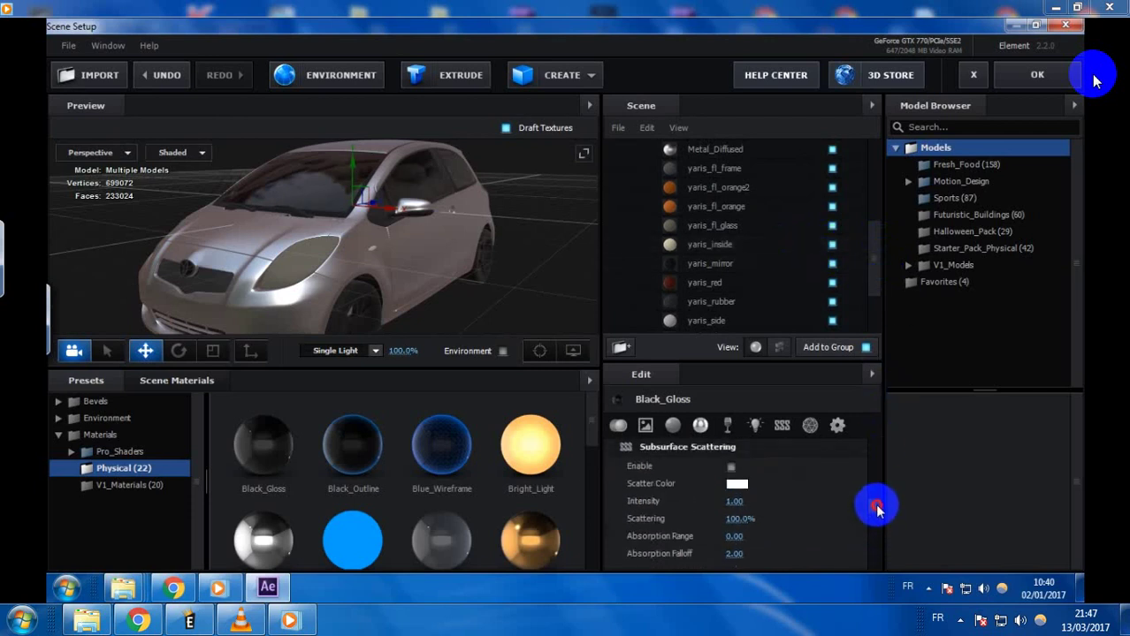
scroll(887, 486, up, 5)
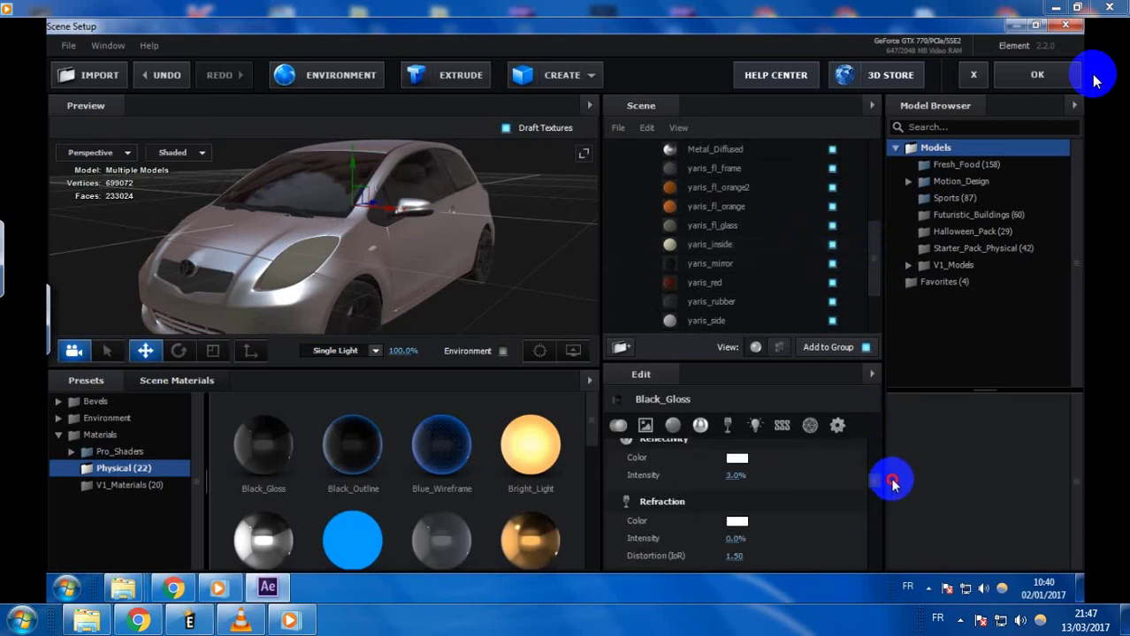
scroll(904, 475, up, 1)
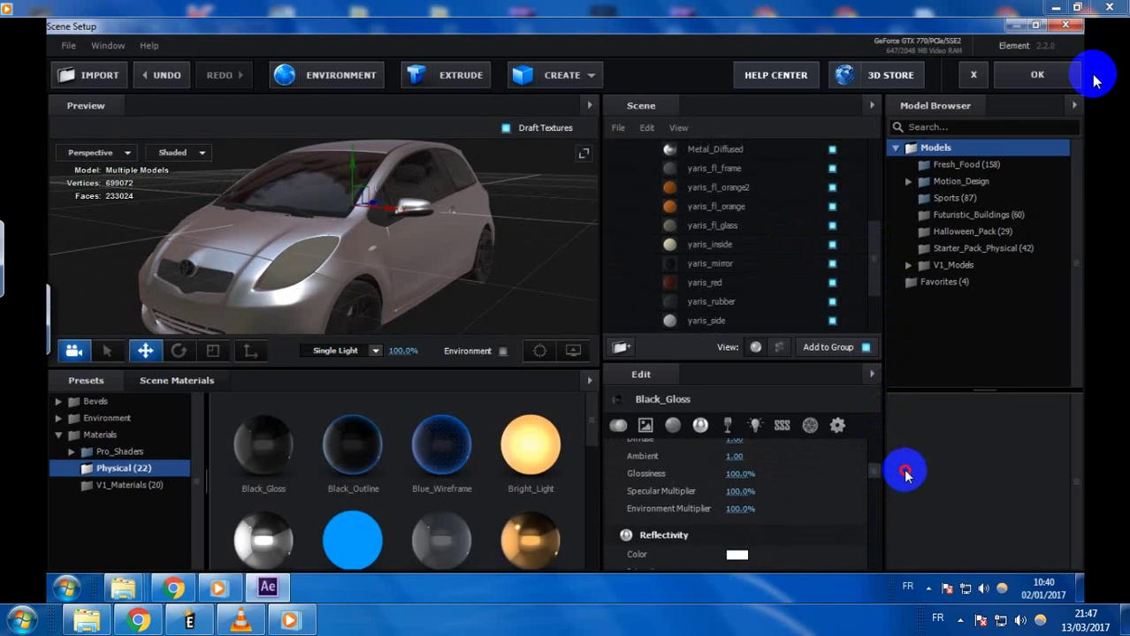
scroll(906, 475, down, 2)
scroll(910, 471, up, 5)
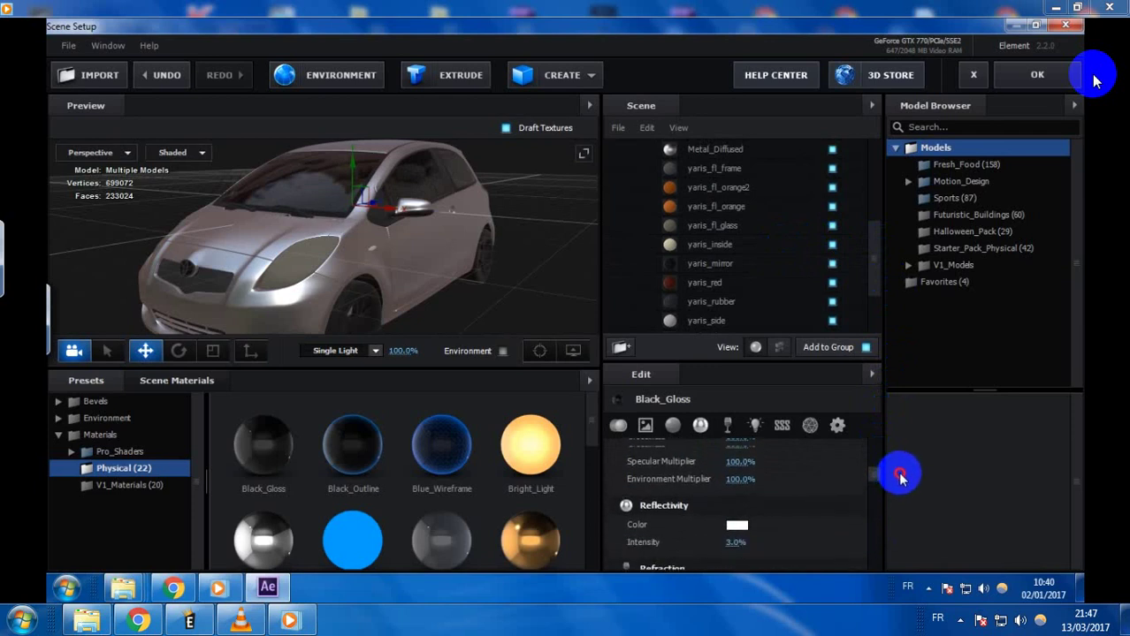
scroll(912, 468, up, 5)
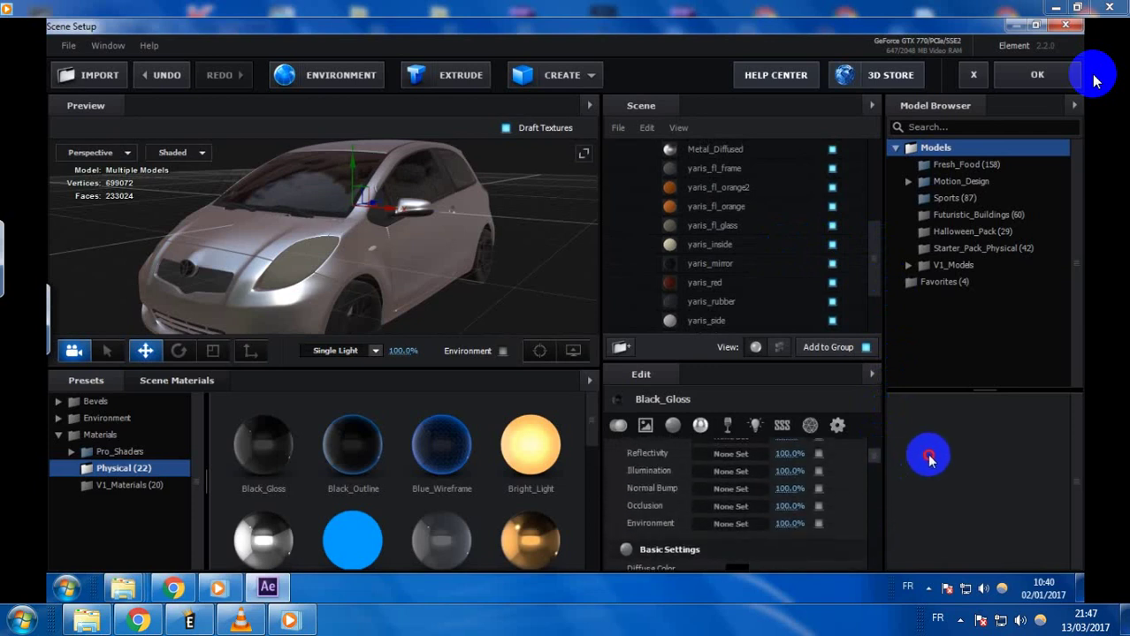
click(725, 246)
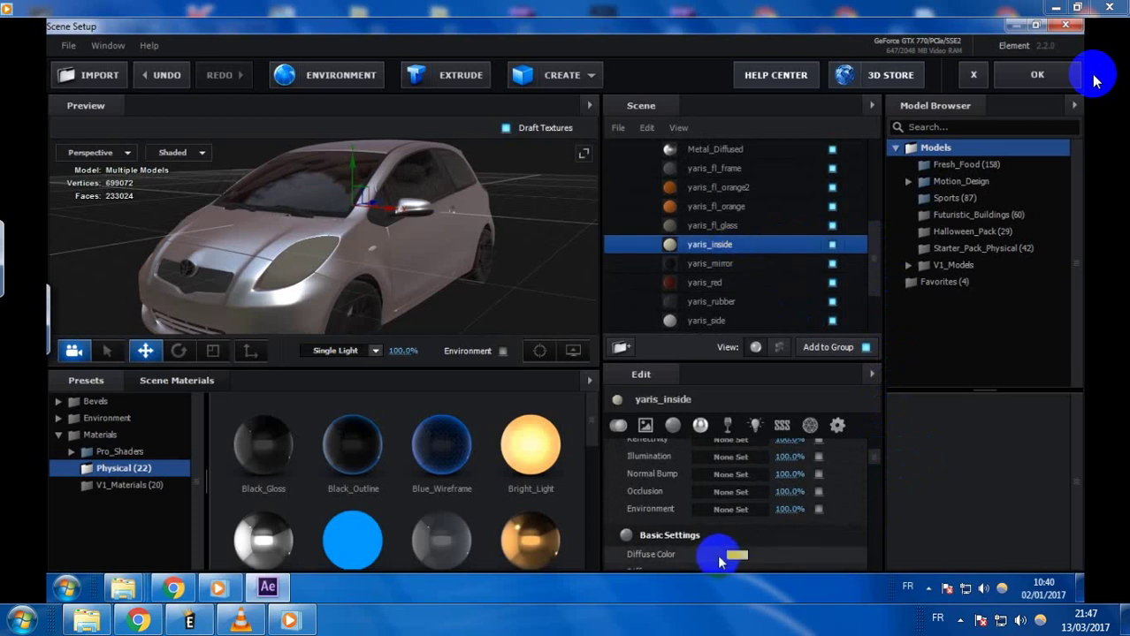
click(731, 555)
drag(644, 472, 571, 535)
click(868, 551)
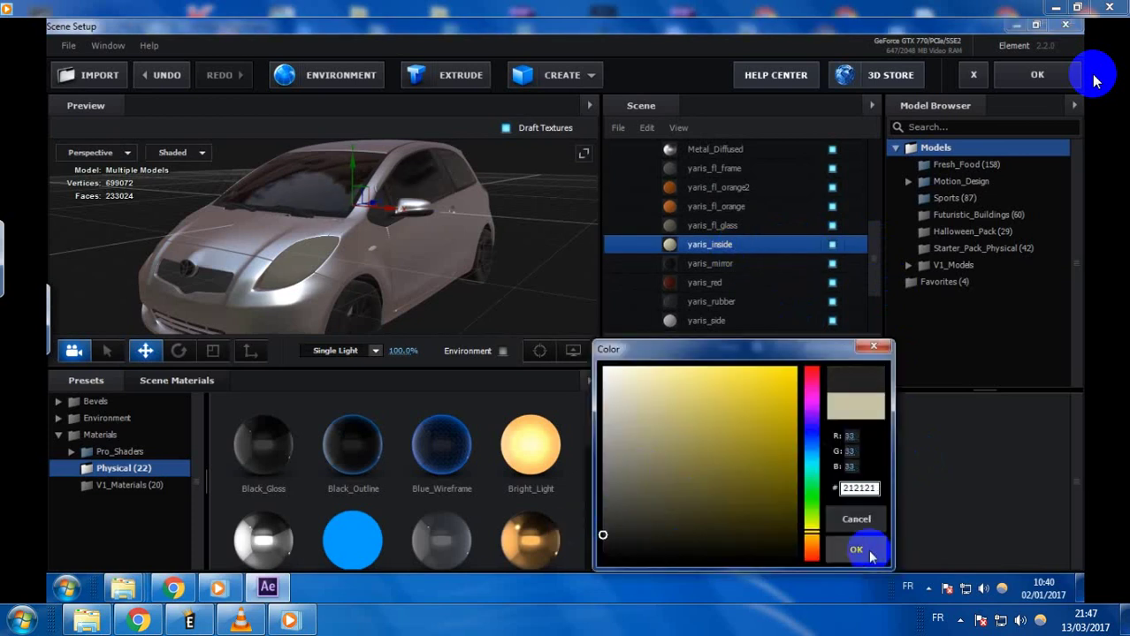
- Check which part the yaris_tire material covers and load yaris-tire.jpg as its diffuse texture
drag(482, 312, 448, 286)
click(870, 275)
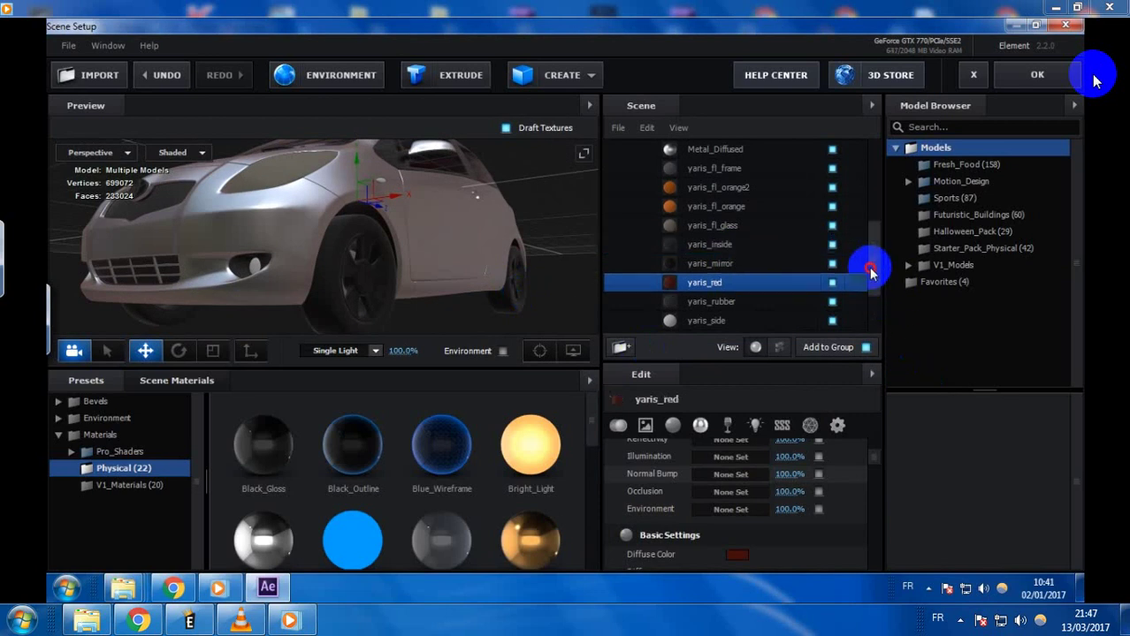
drag(873, 203, 869, 146)
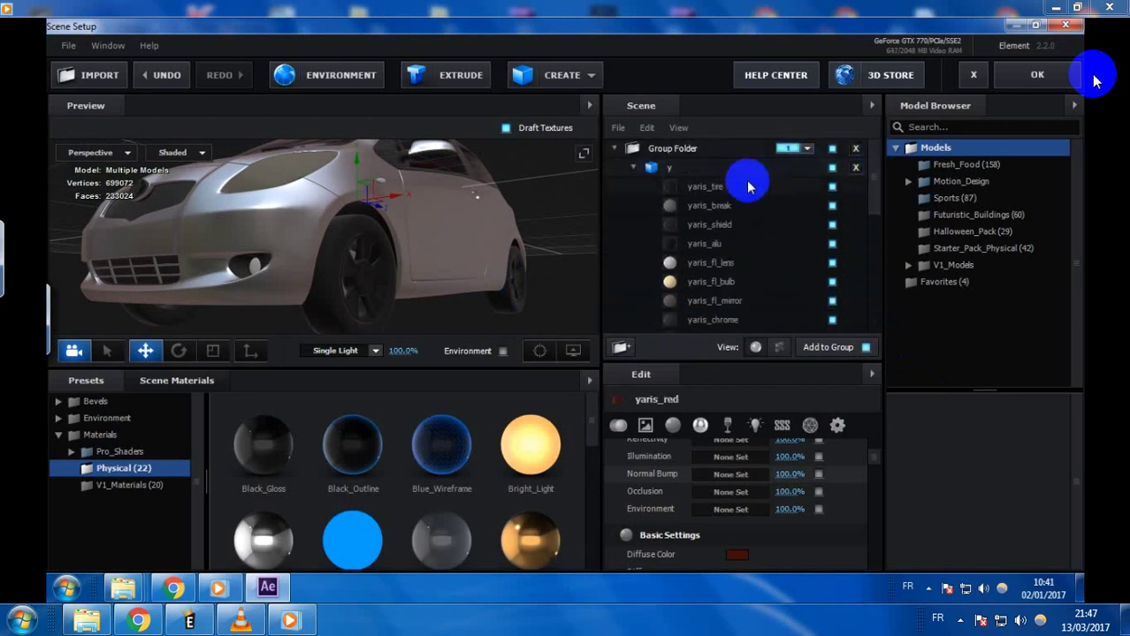
click(760, 188)
click(831, 188)
click(831, 187)
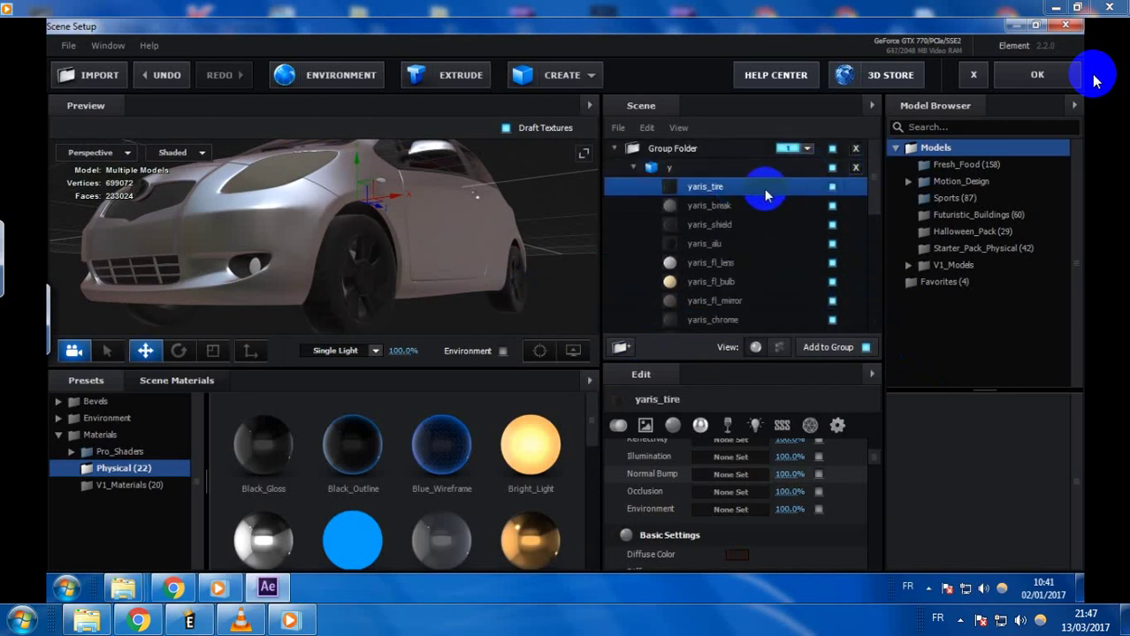
scroll(881, 450, up, 3)
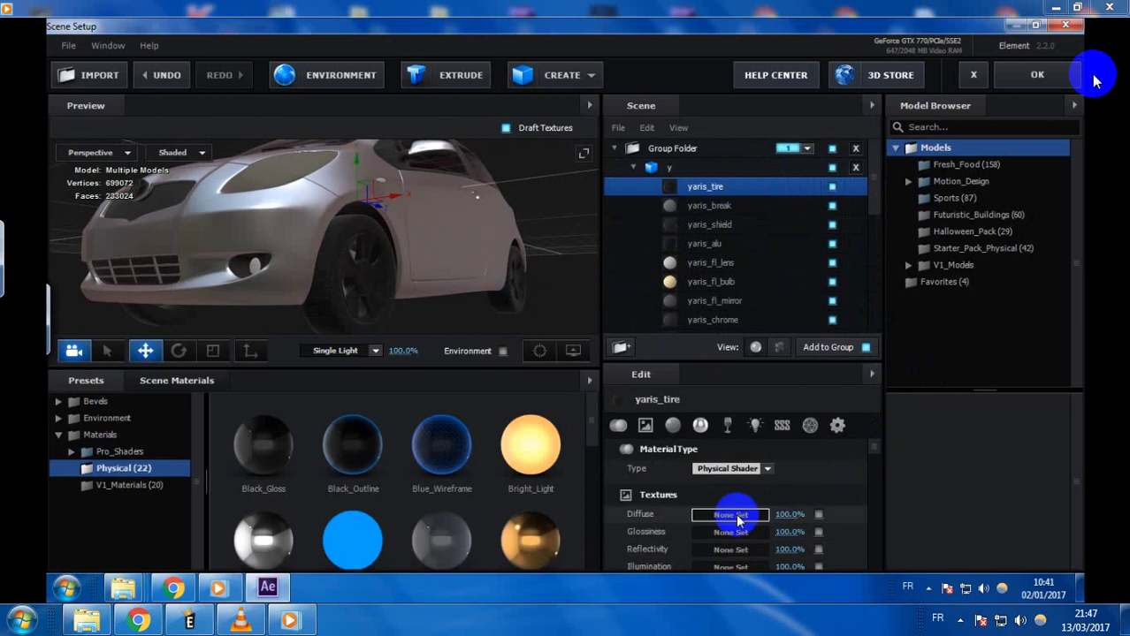
click(732, 515)
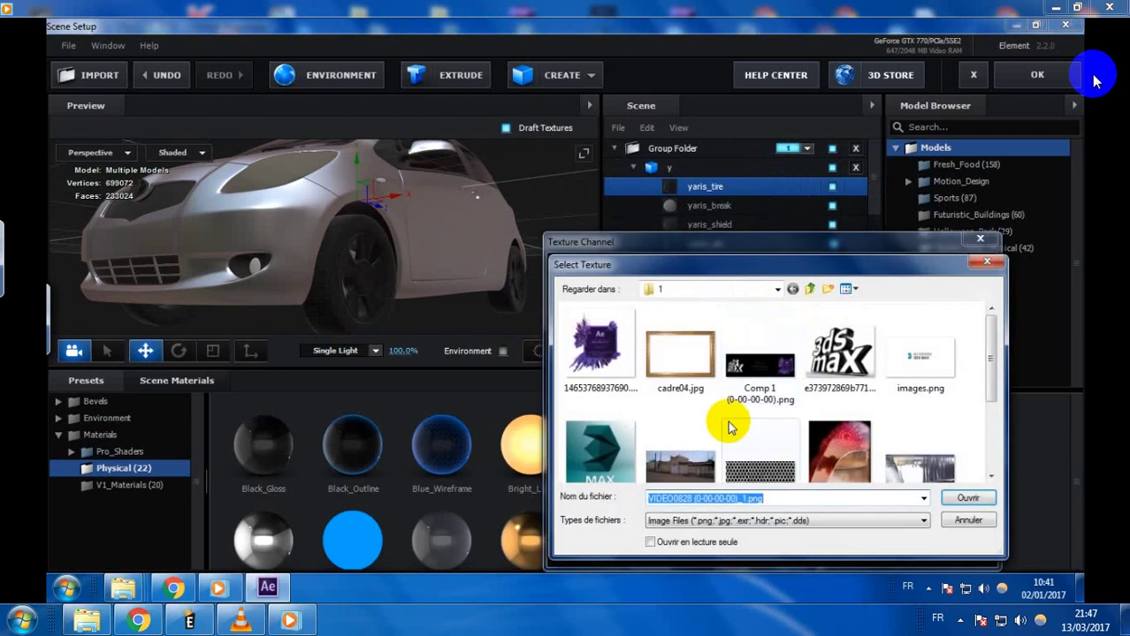
drag(996, 352, 991, 415)
click(602, 438)
click(969, 498)
click(945, 550)
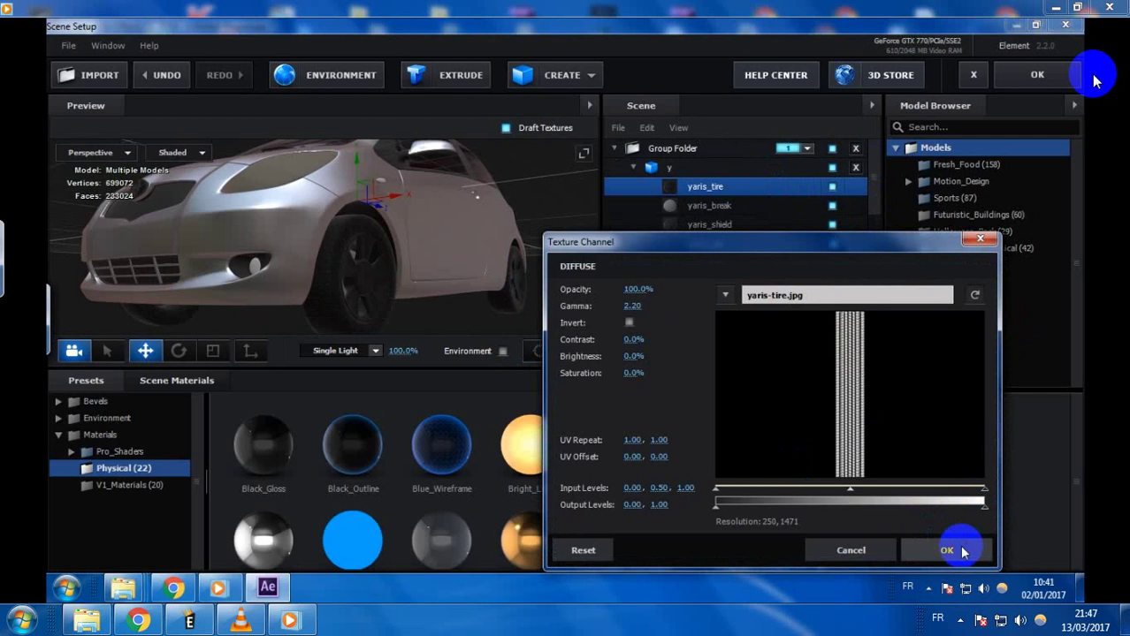
- Identify the wheel rims' yaris_alu material and apply the Metal_Diffused preset from the Physical materials to it
drag(461, 272, 442, 274)
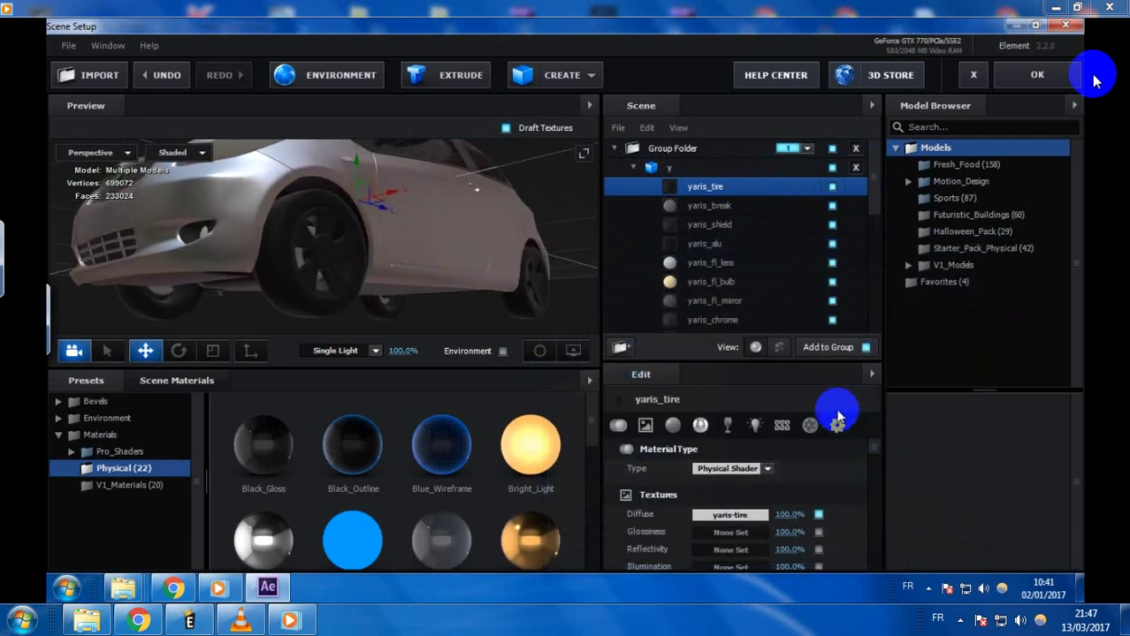
click(710, 245)
click(836, 242)
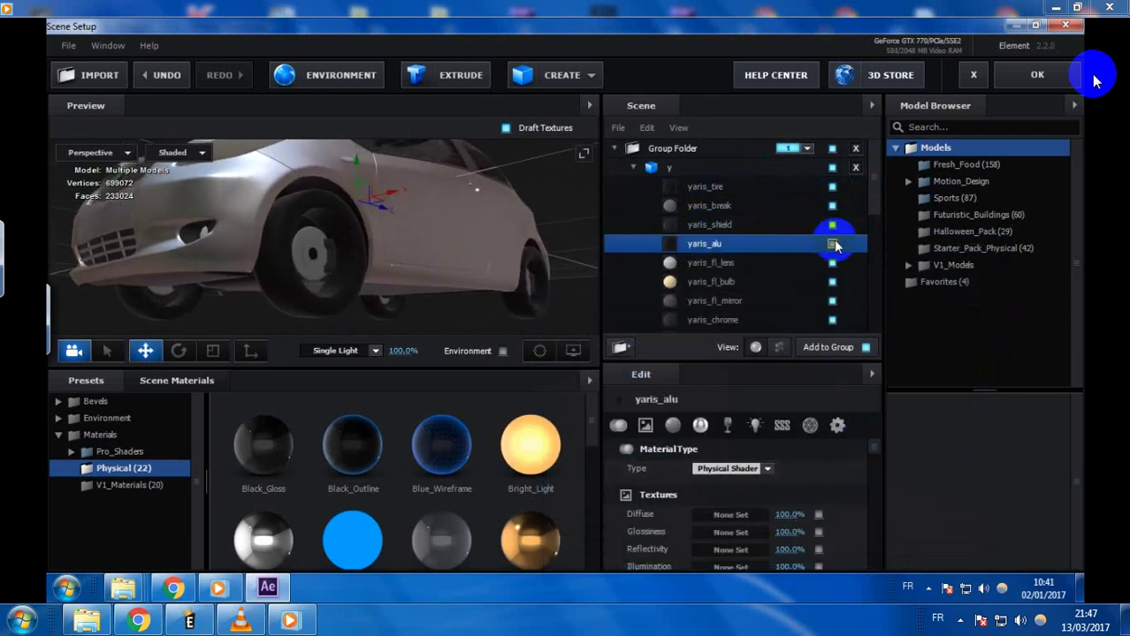
scroll(591, 392, down, 3)
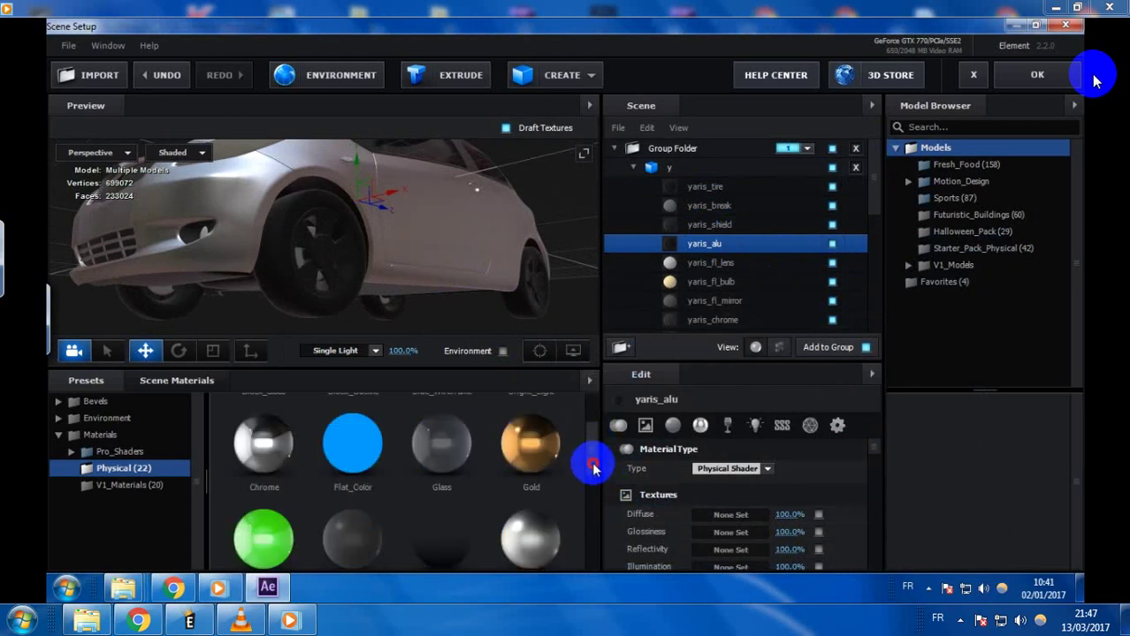
double_click(549, 489)
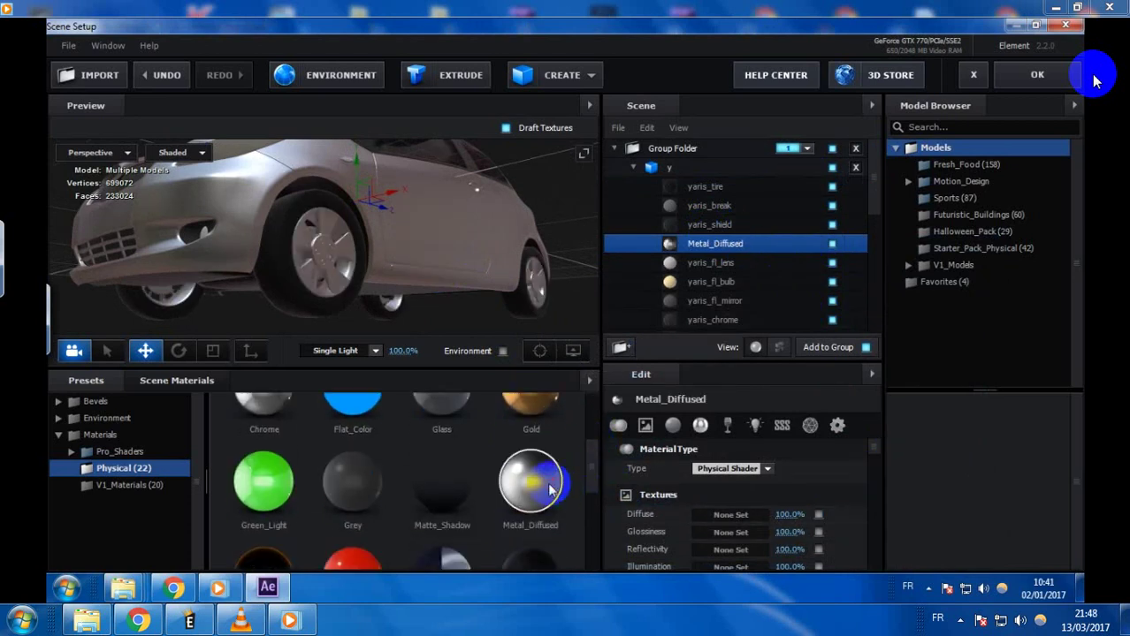
scroll(876, 463, down, 3)
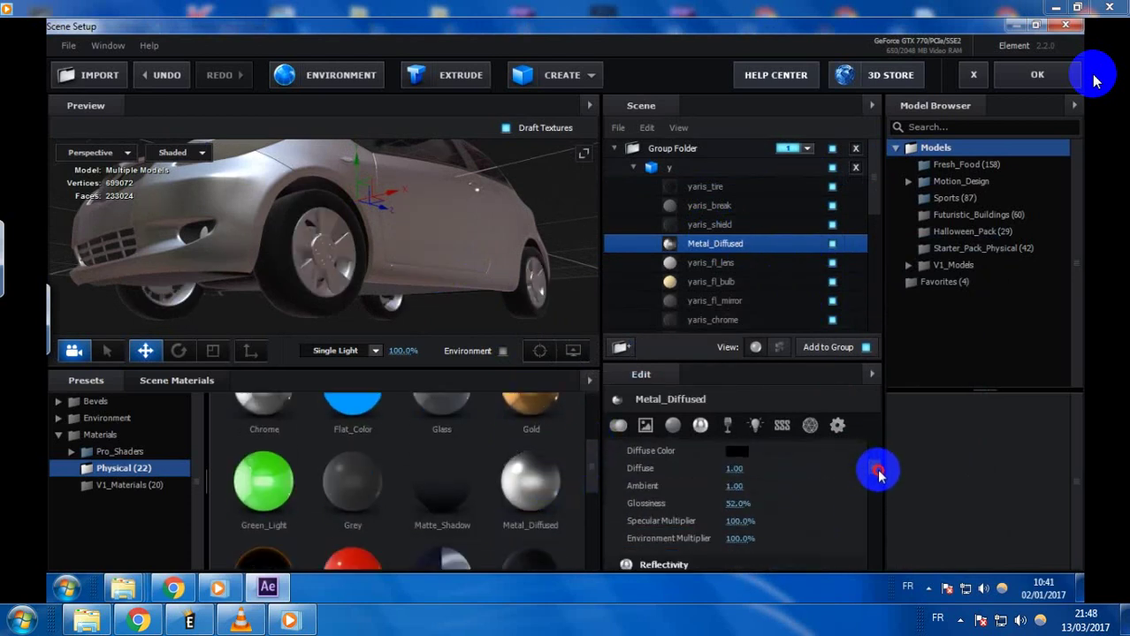
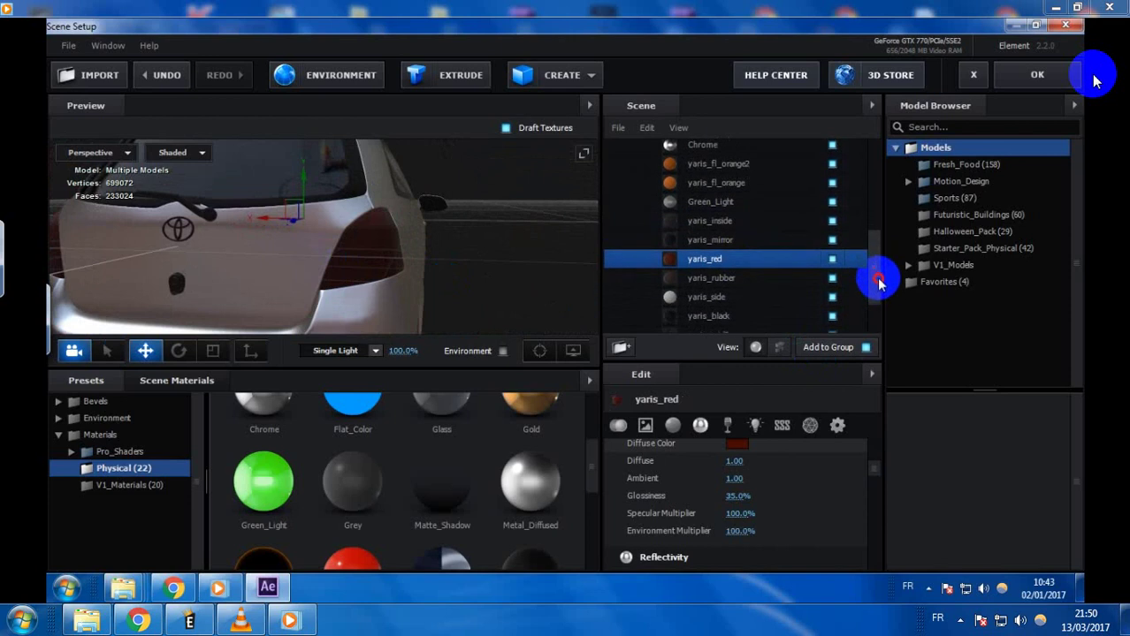
- Load yaris-red.jpg from folder 1 as the diffuse texture of the tail lights' yaris_red material
scroll(865, 455, up, 2)
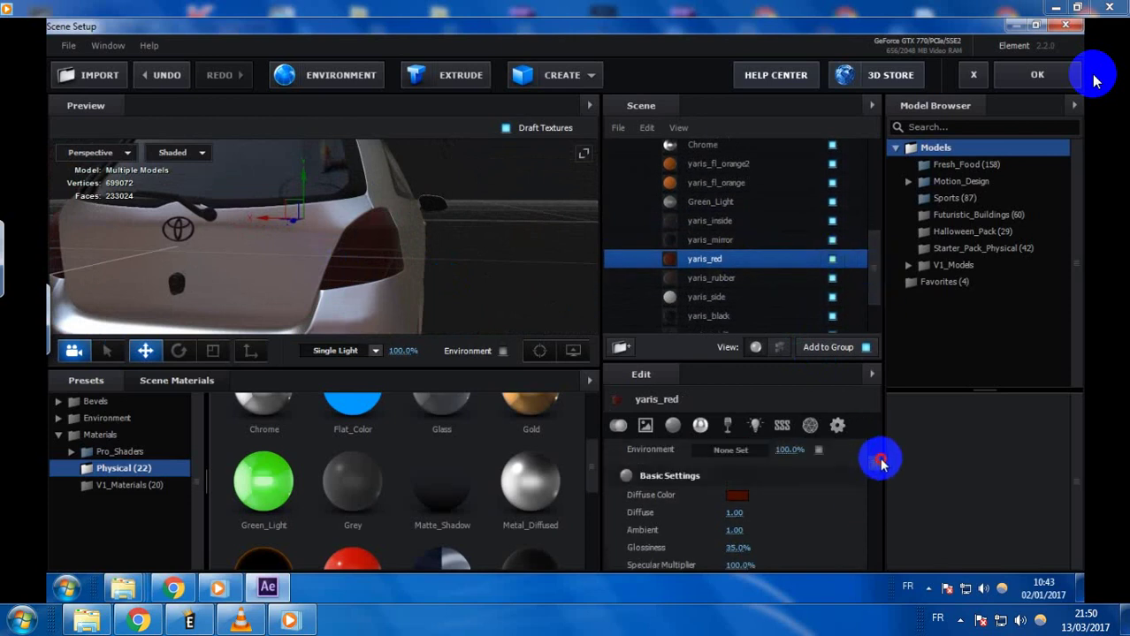
scroll(865, 455, down, 5)
click(739, 482)
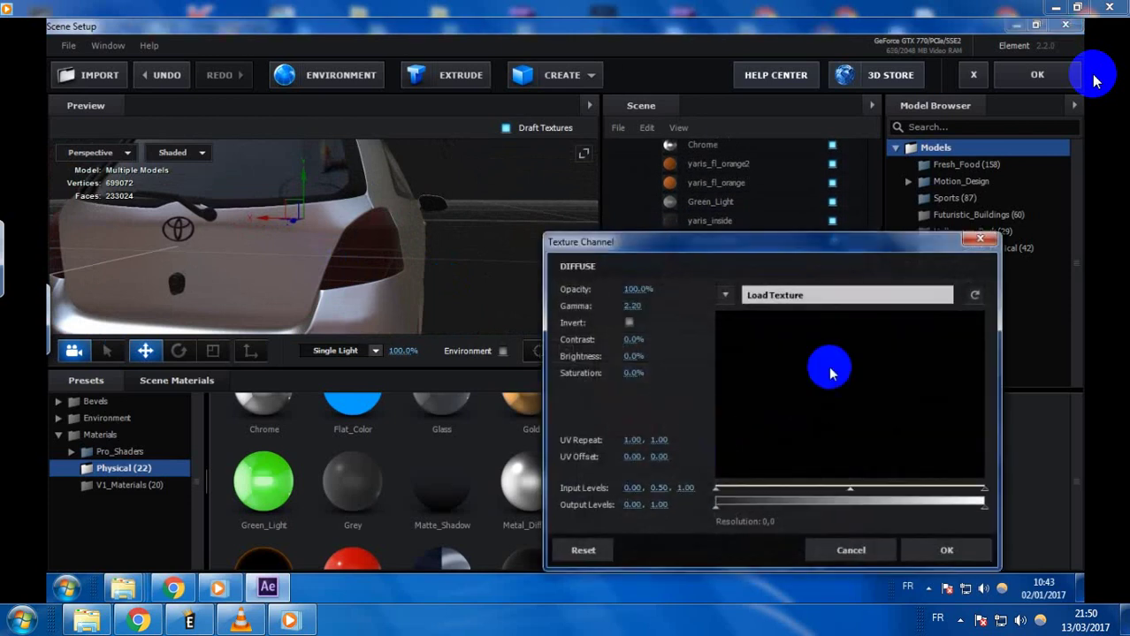
click(787, 303)
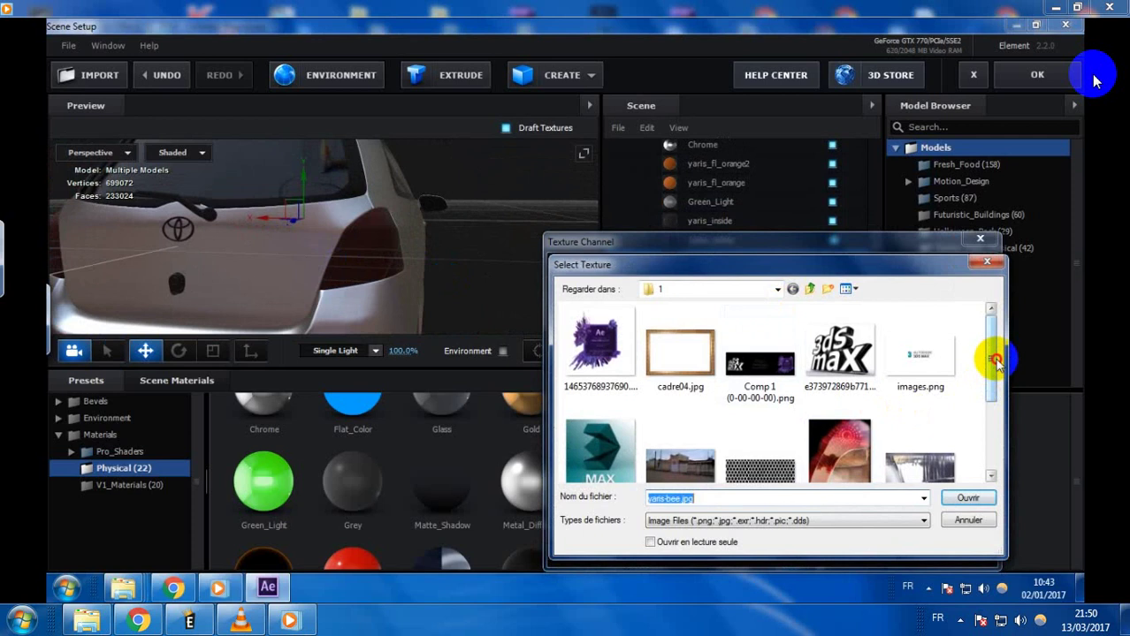
scroll(991, 363, down, 1)
click(839, 437)
click(967, 497)
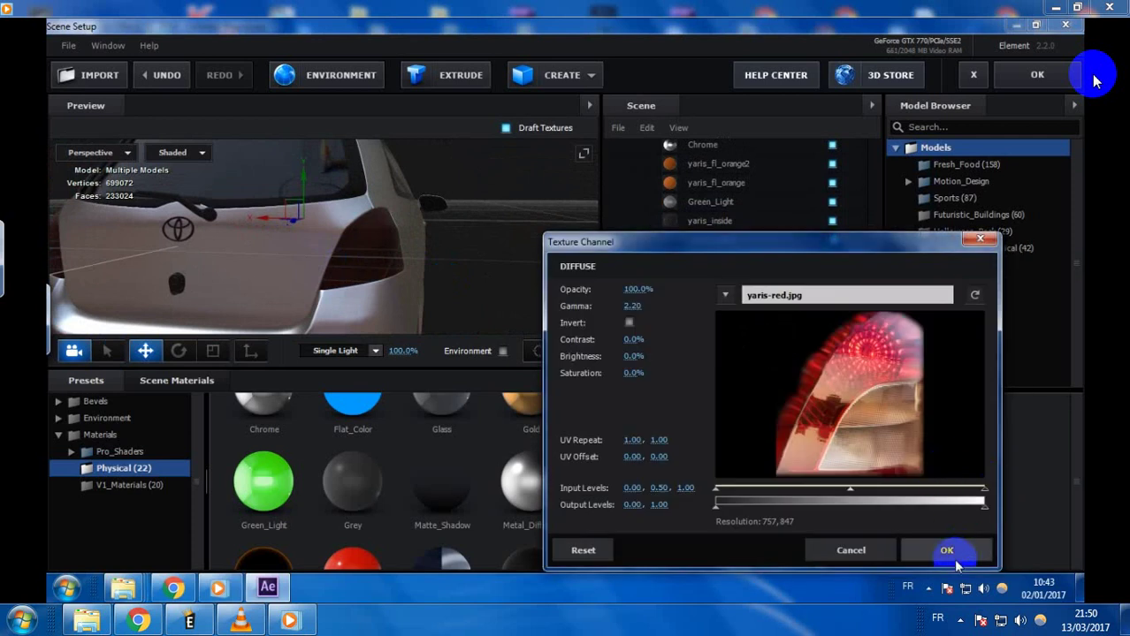
click(945, 549)
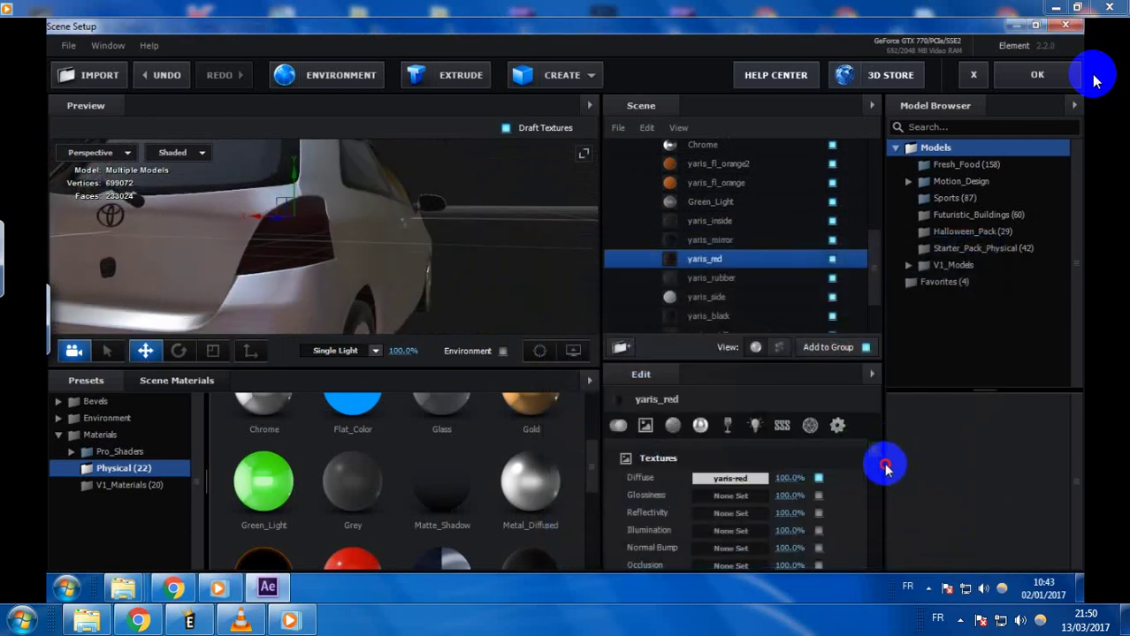
- Set the yaris_red material's diffuse to 2.57, its reflectivity intensity to 3% and its refraction intensity to 2%
scroll(878, 455, down, 3)
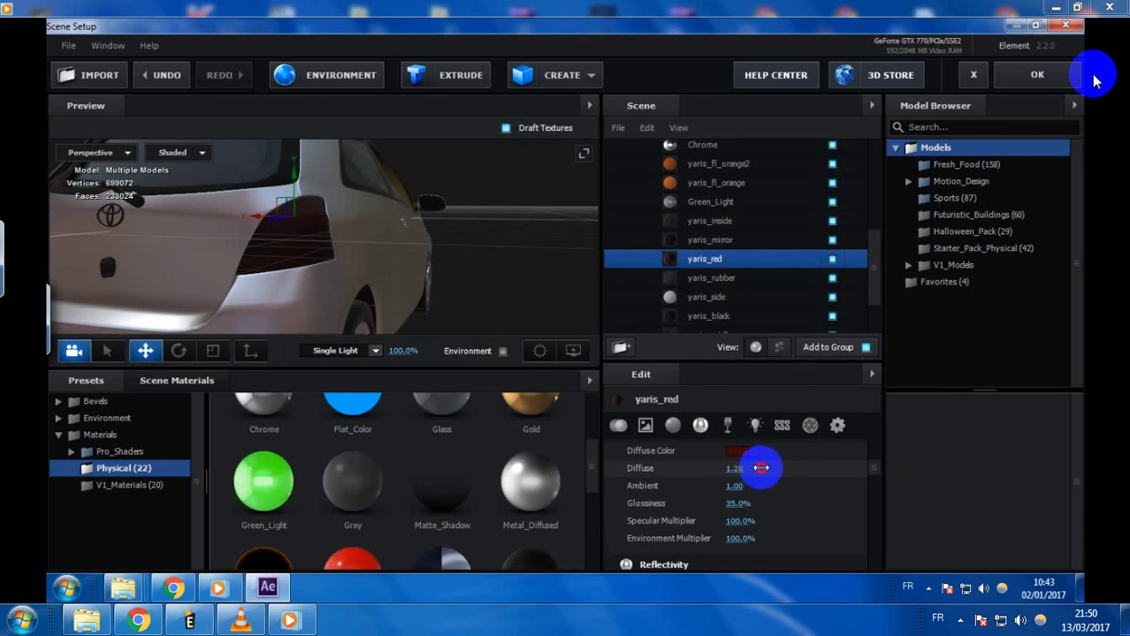
drag(761, 468, 809, 468)
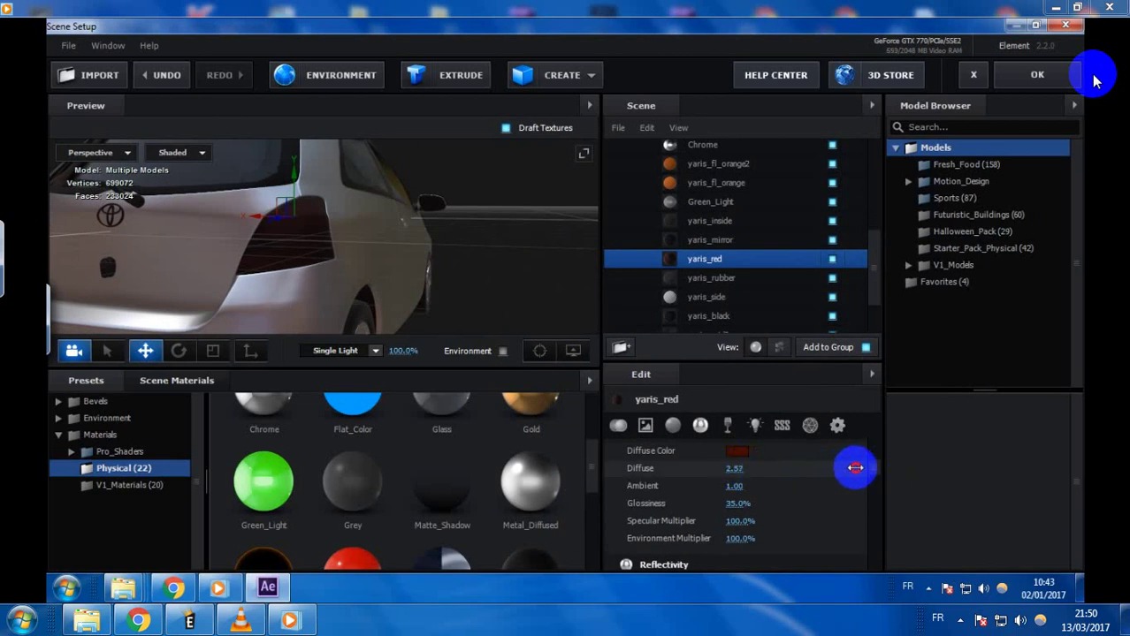
scroll(875, 477, down, 3)
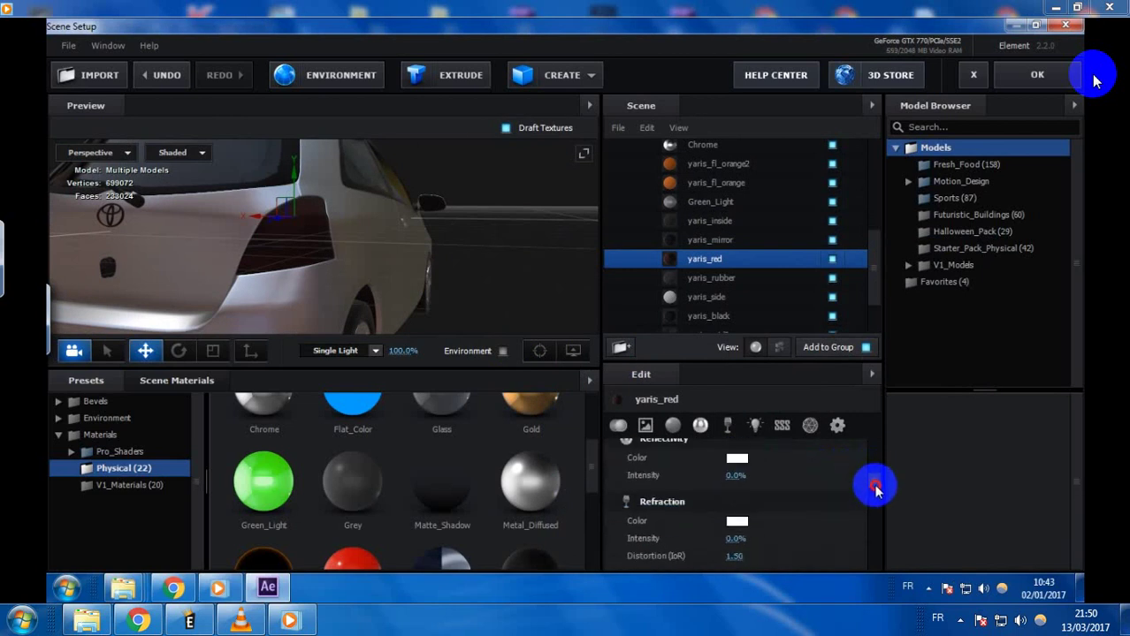
scroll(875, 489, down, 1)
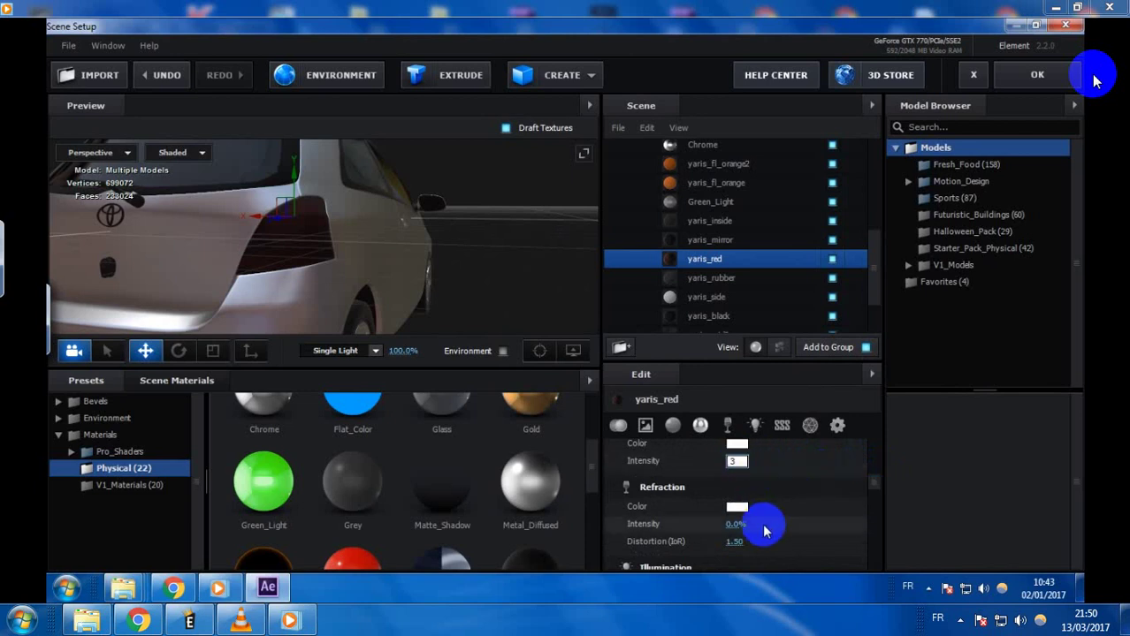
click(736, 523)
text(2)
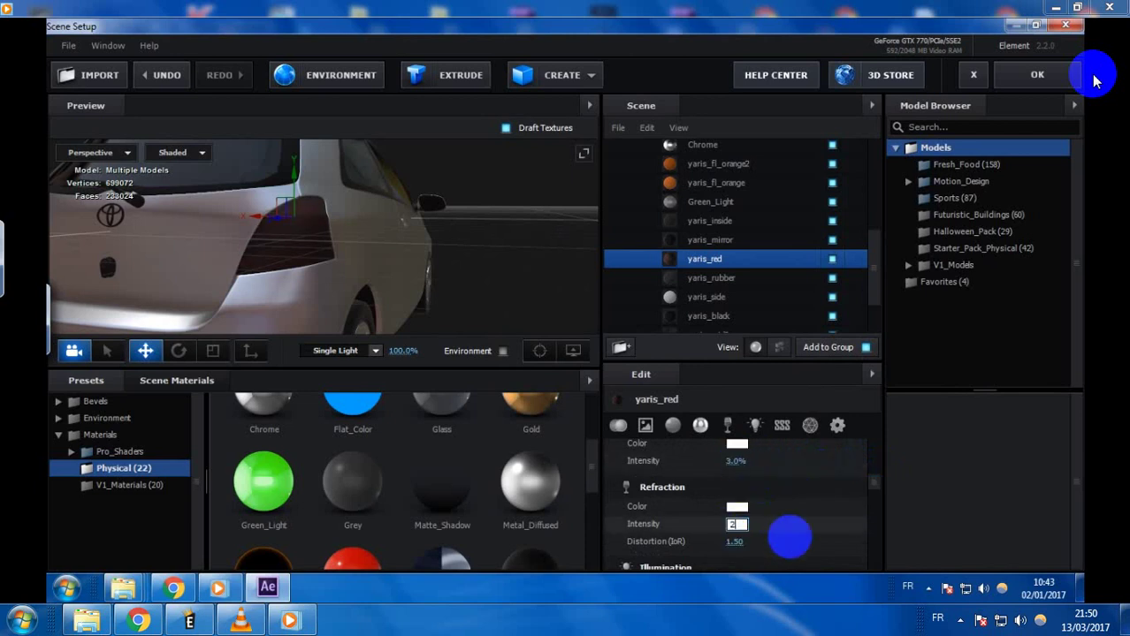
- Give the yaris_red material a dark red illumination color and set its illumination intensity to 65%
drag(880, 484, 882, 495)
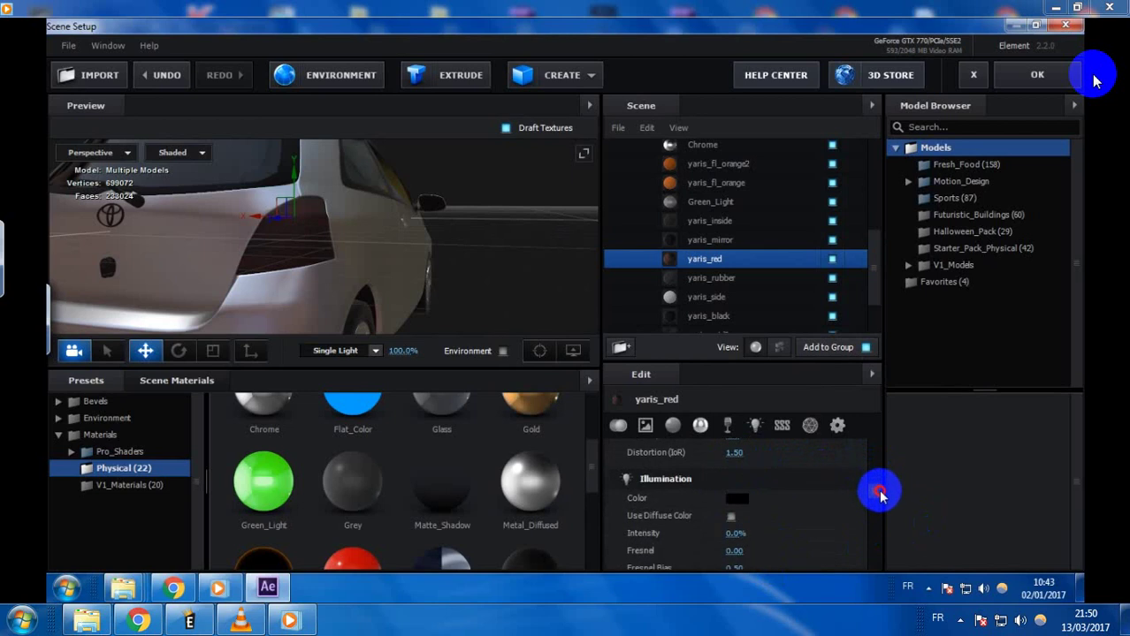
click(736, 499)
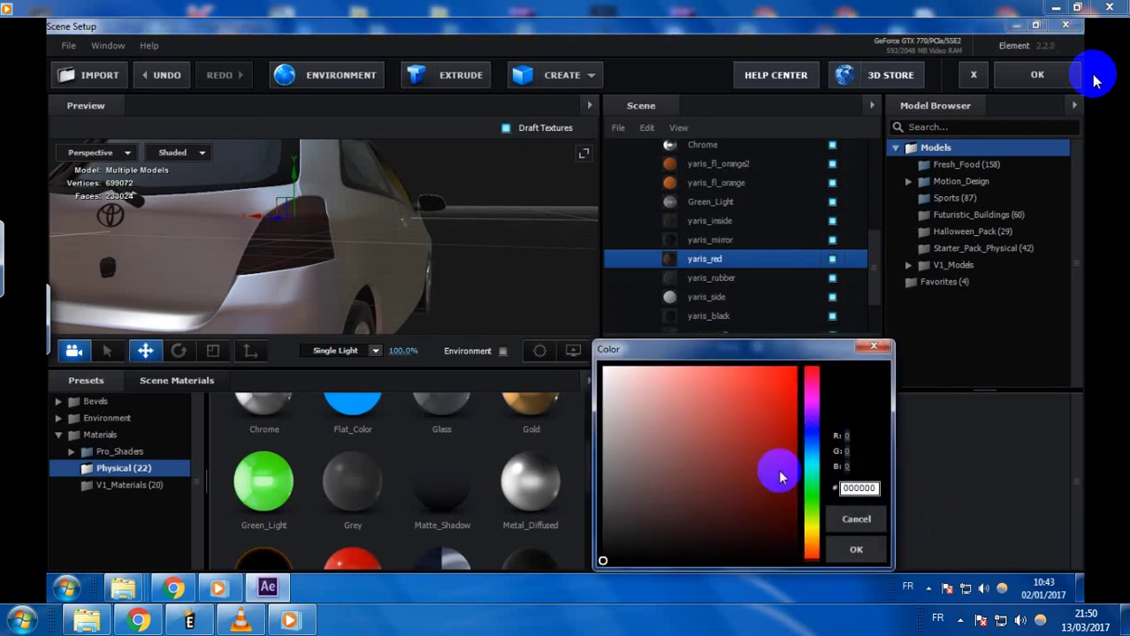
drag(776, 486, 811, 492)
click(855, 549)
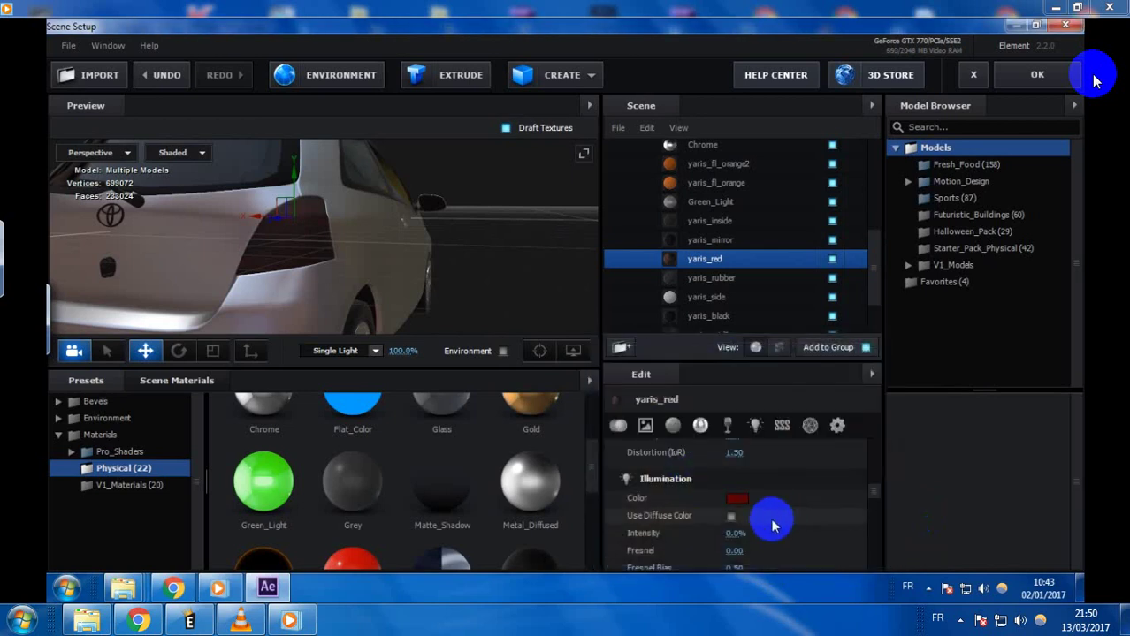
drag(735, 534, 734, 535)
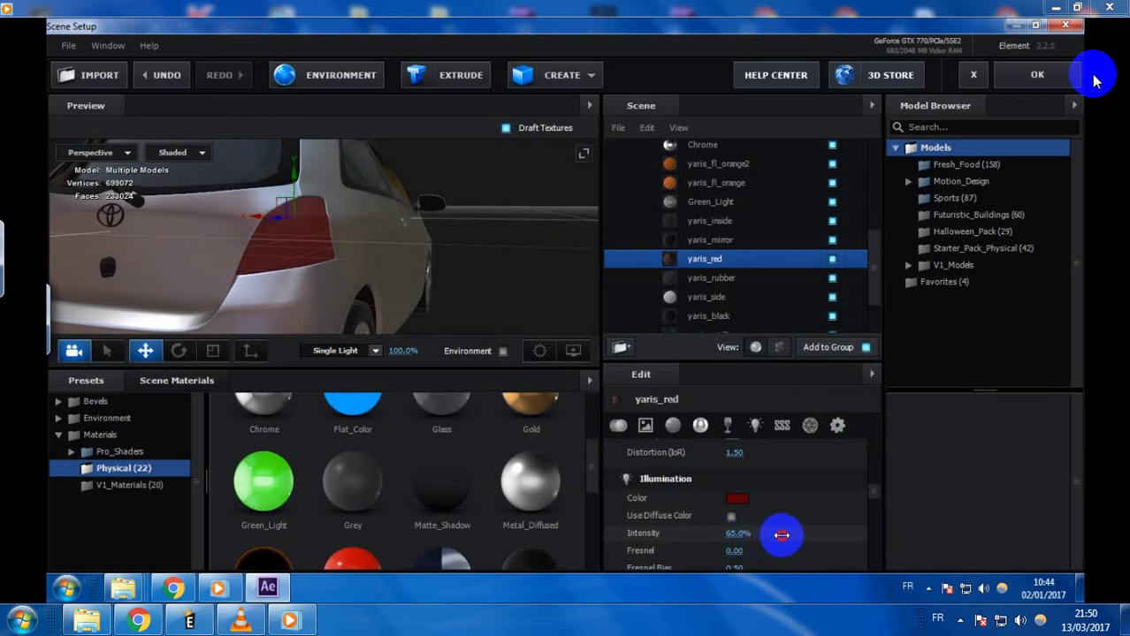
drag(409, 245, 380, 257)
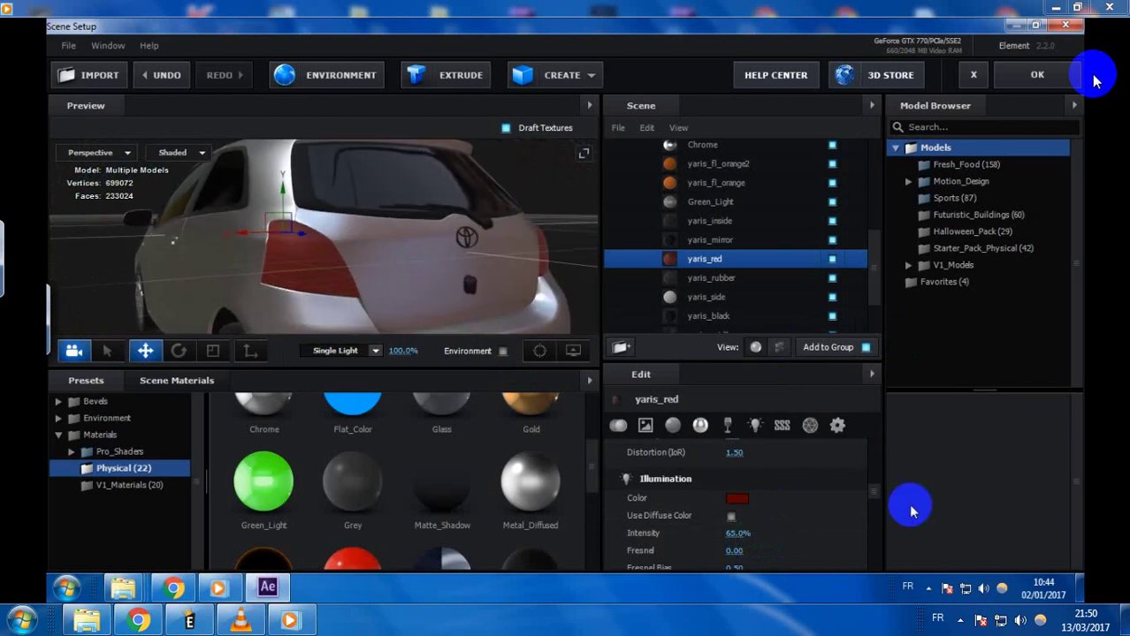
- Check the yaris_red material's advanced opacity settings and lower its environment multiplier to 62%
scroll(873, 495, down, 6)
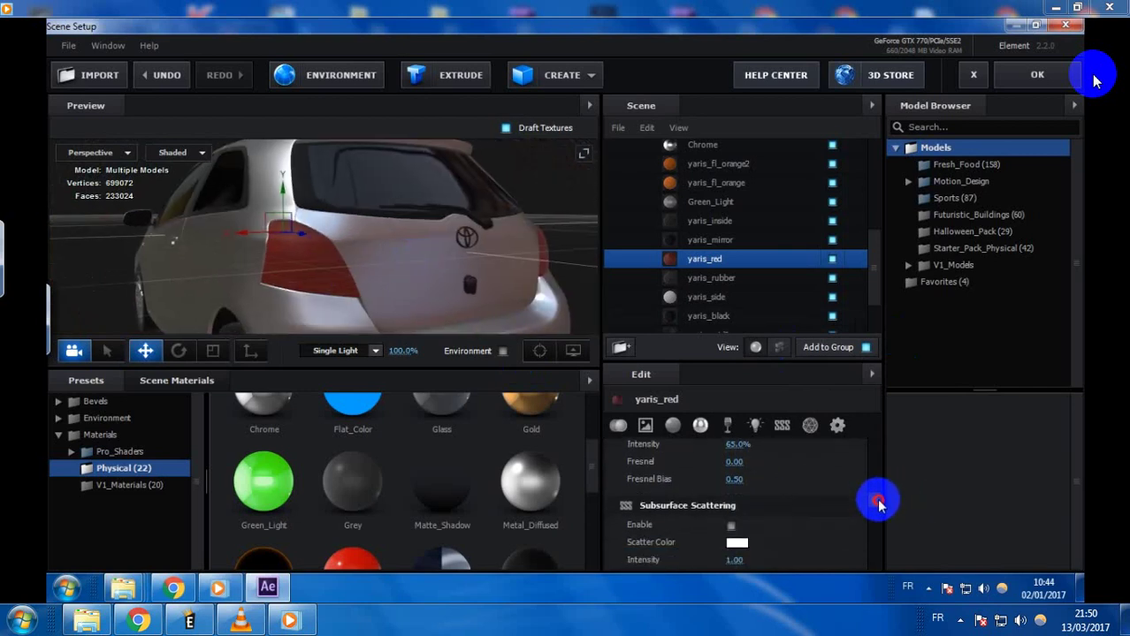
scroll(884, 517, down, 5)
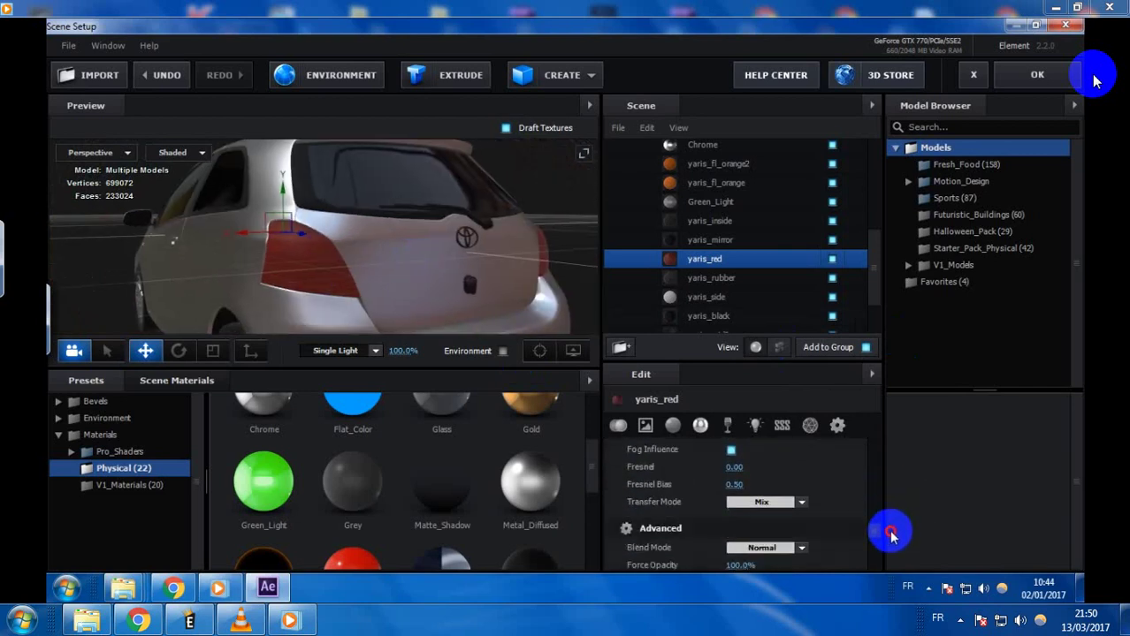
scroll(893, 537, down, 1)
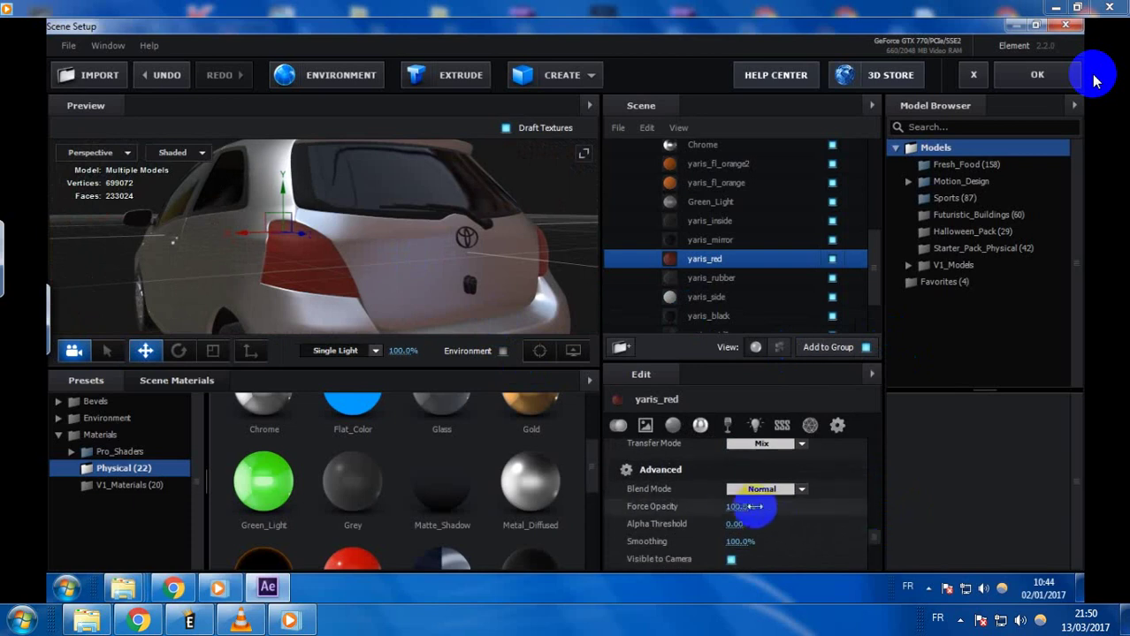
click(738, 506)
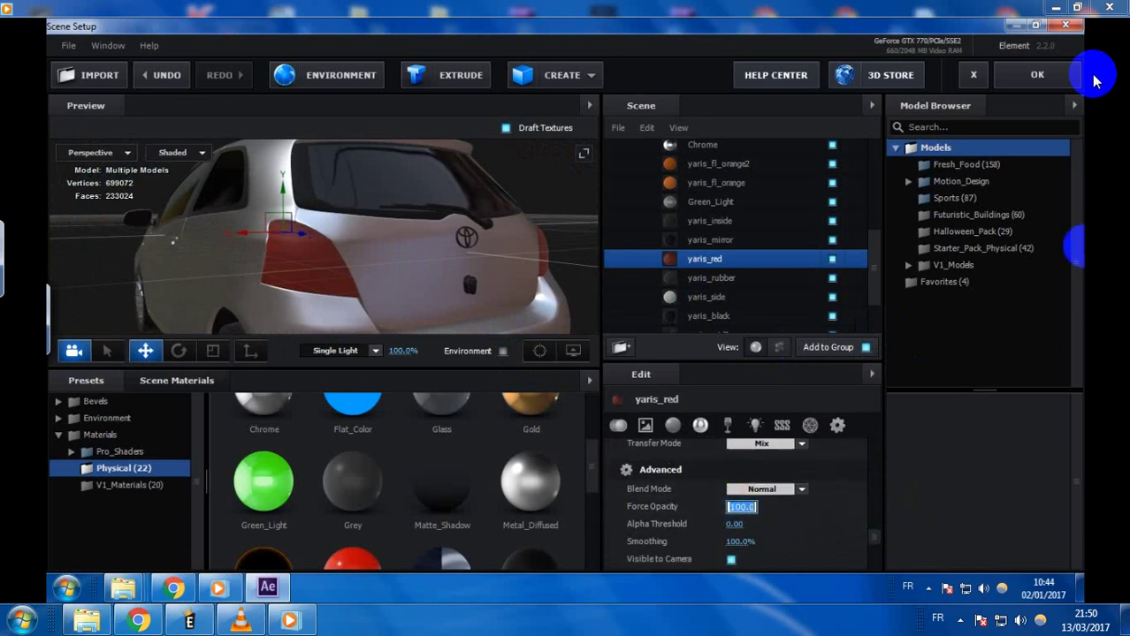
click(814, 511)
drag(878, 545, 902, 466)
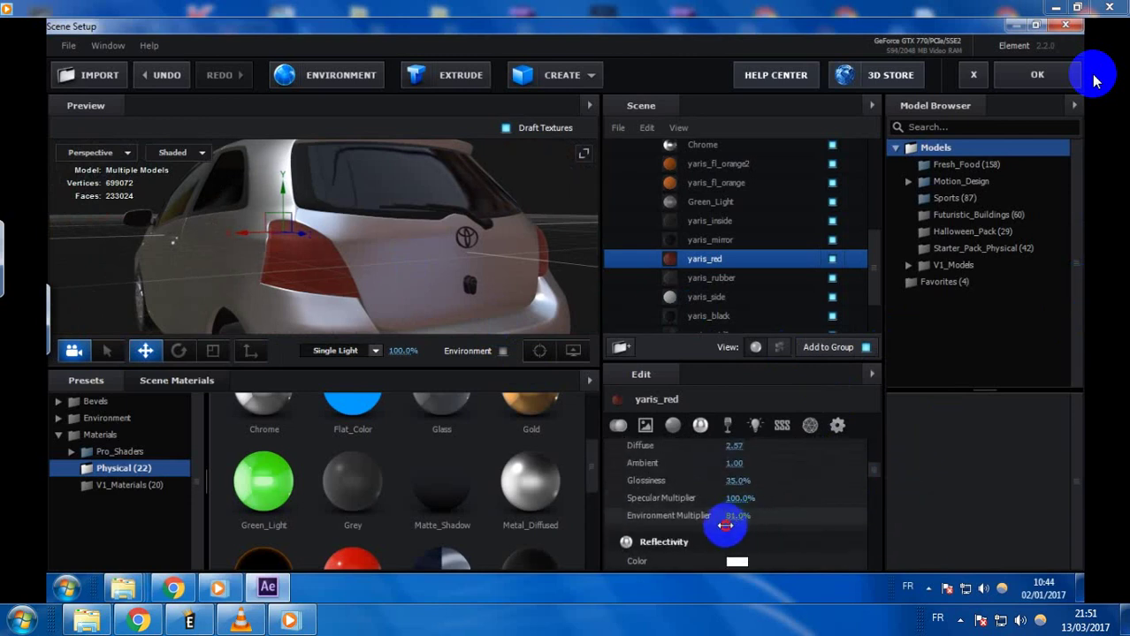
- Apply a preset from the Physical materials to the yaris_chrome material at the car's front grille
drag(425, 241, 356, 258)
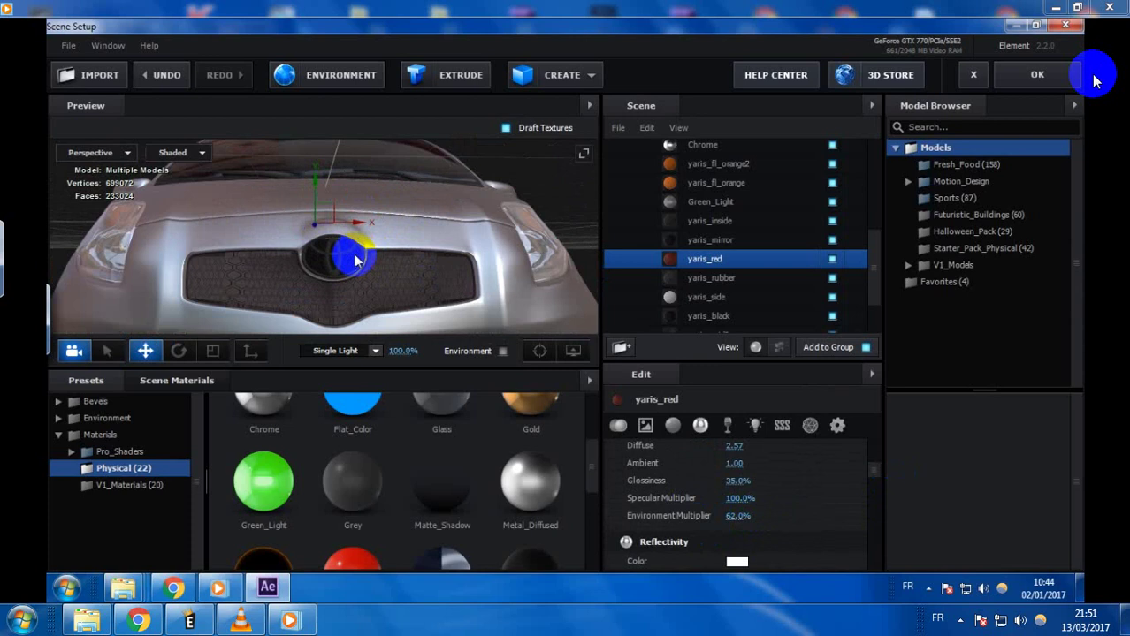
drag(875, 249, 881, 189)
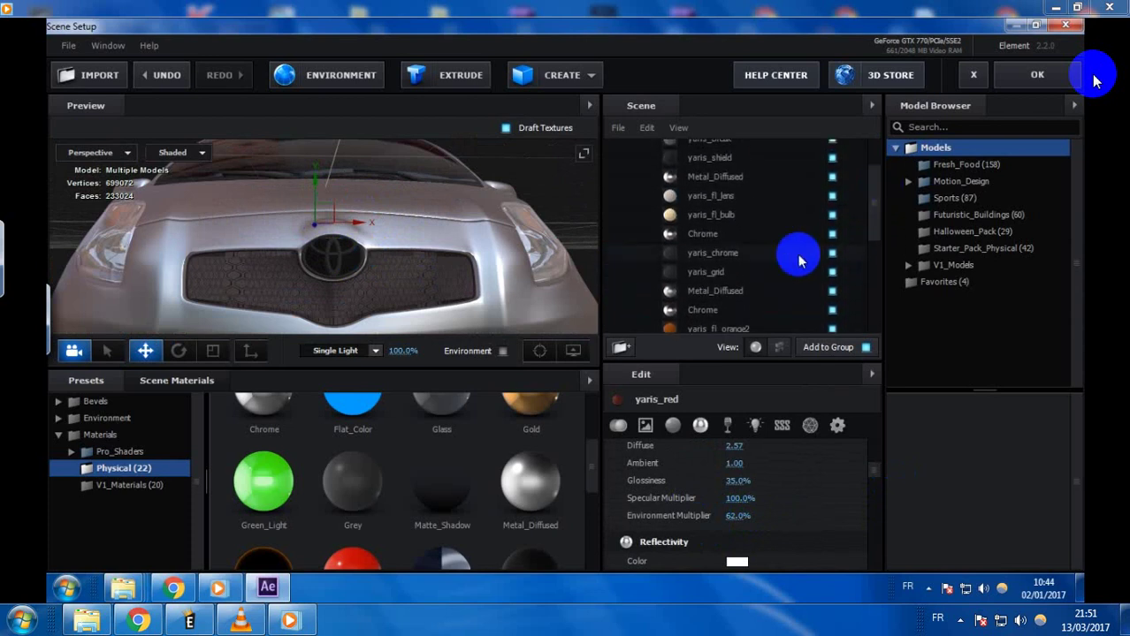
click(789, 254)
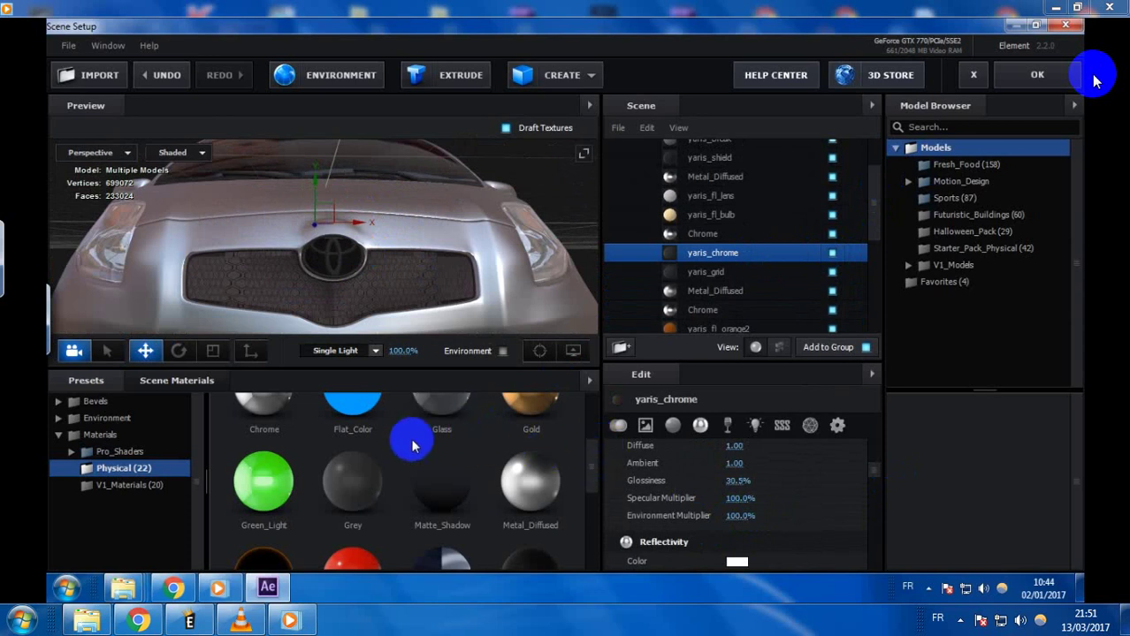
scroll(319, 482, up, 2)
drag(278, 535, 415, 279)
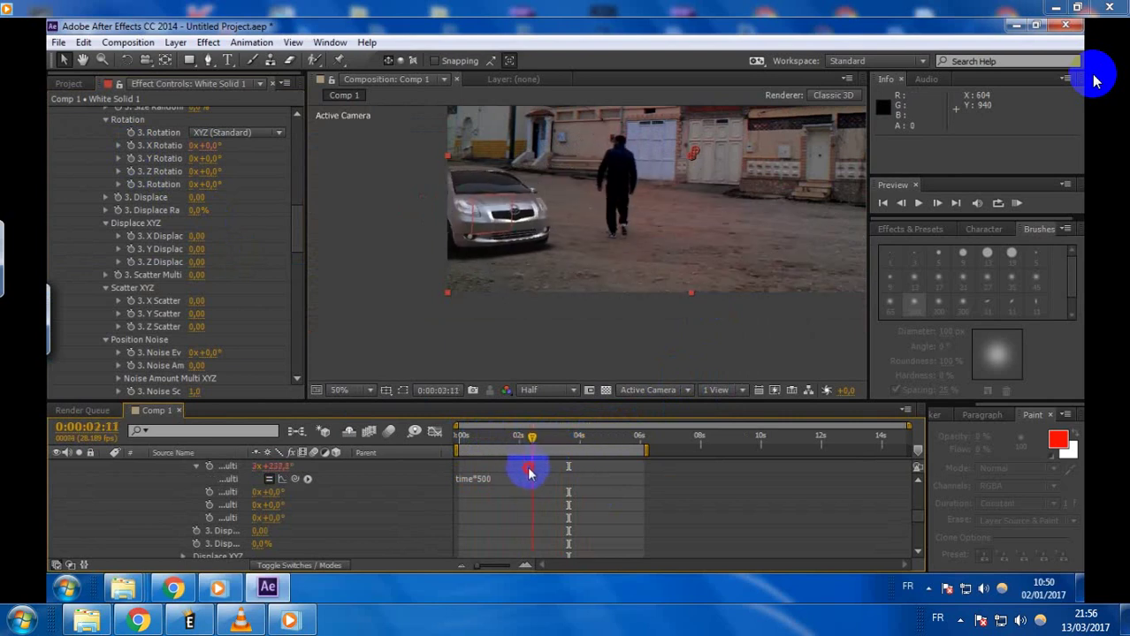
- Enable an expression on the X Rotation of Group 1's Particle Replicator in the Element effect
scroll(202, 516, down, 3)
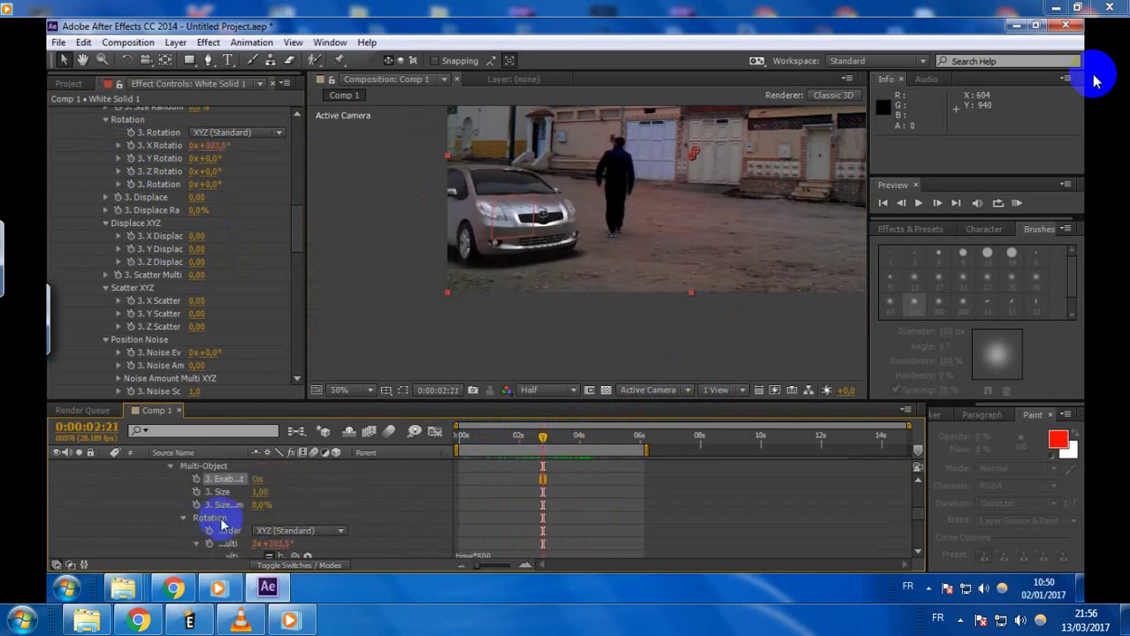
scroll(190, 526, down, 3)
scroll(191, 529, up, 2)
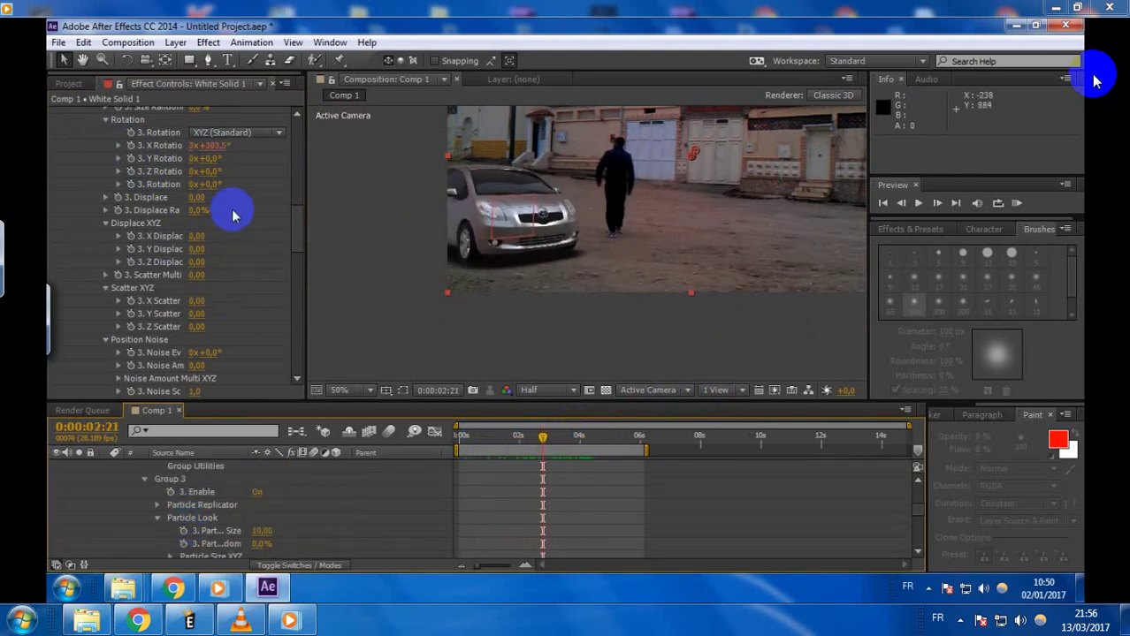
drag(292, 222, 298, 113)
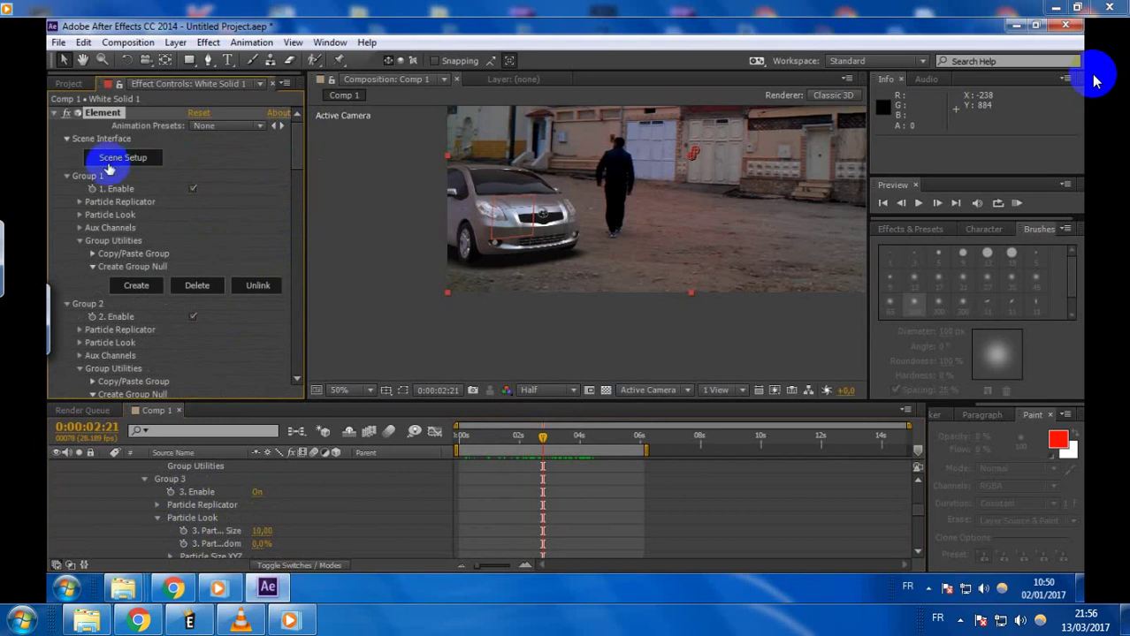
click(86, 203)
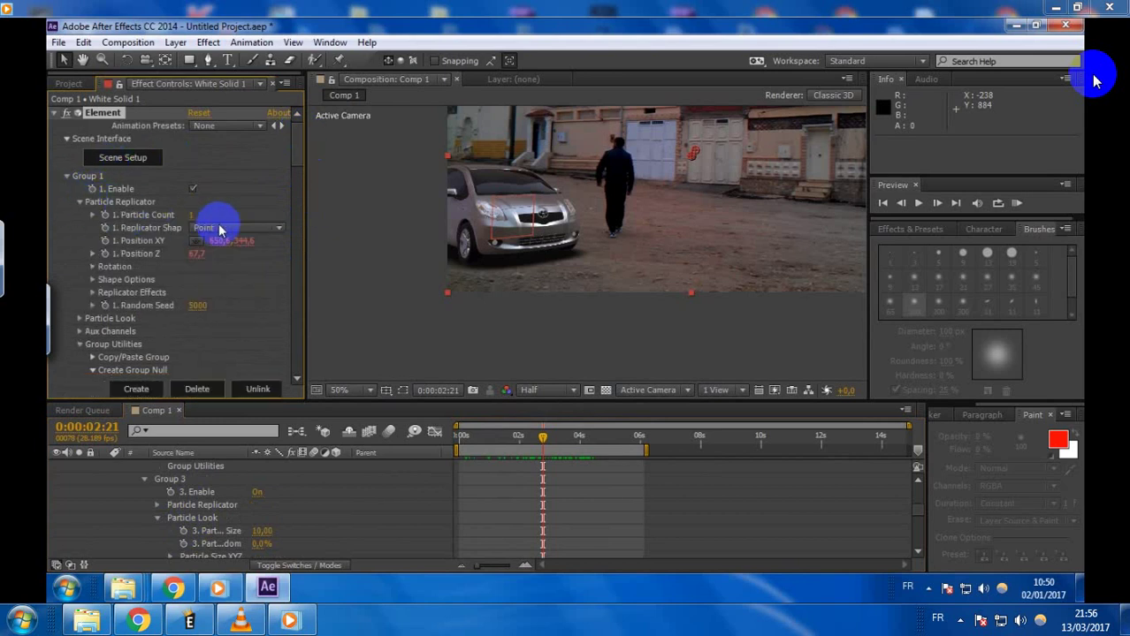
click(92, 267)
click(62, 322)
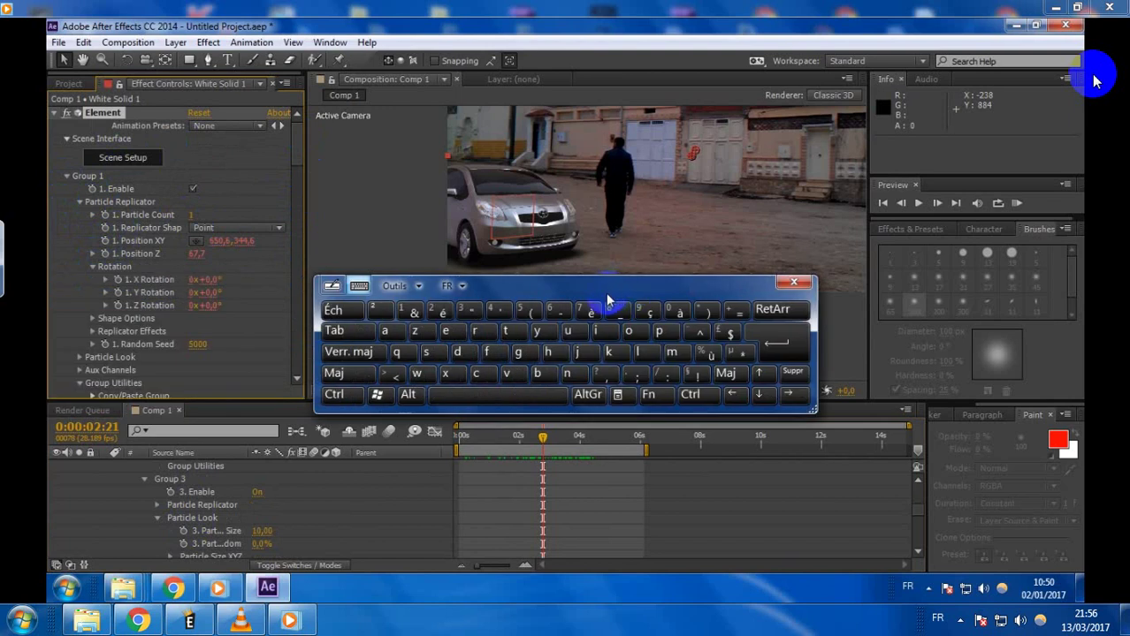
drag(607, 302, 665, 362)
click(467, 457)
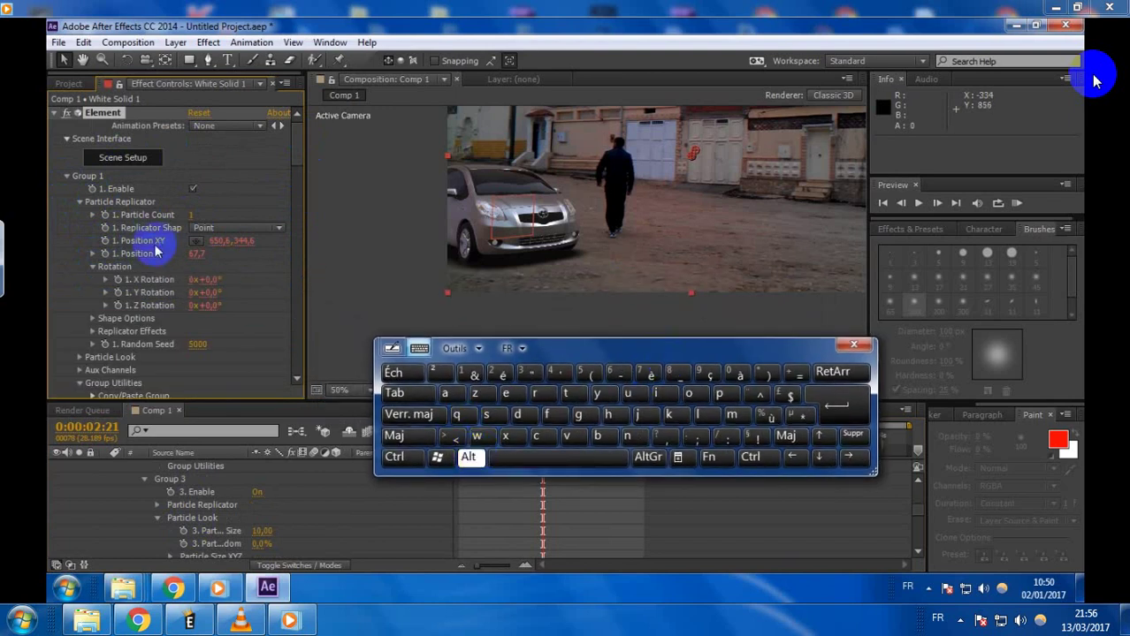
click(120, 280)
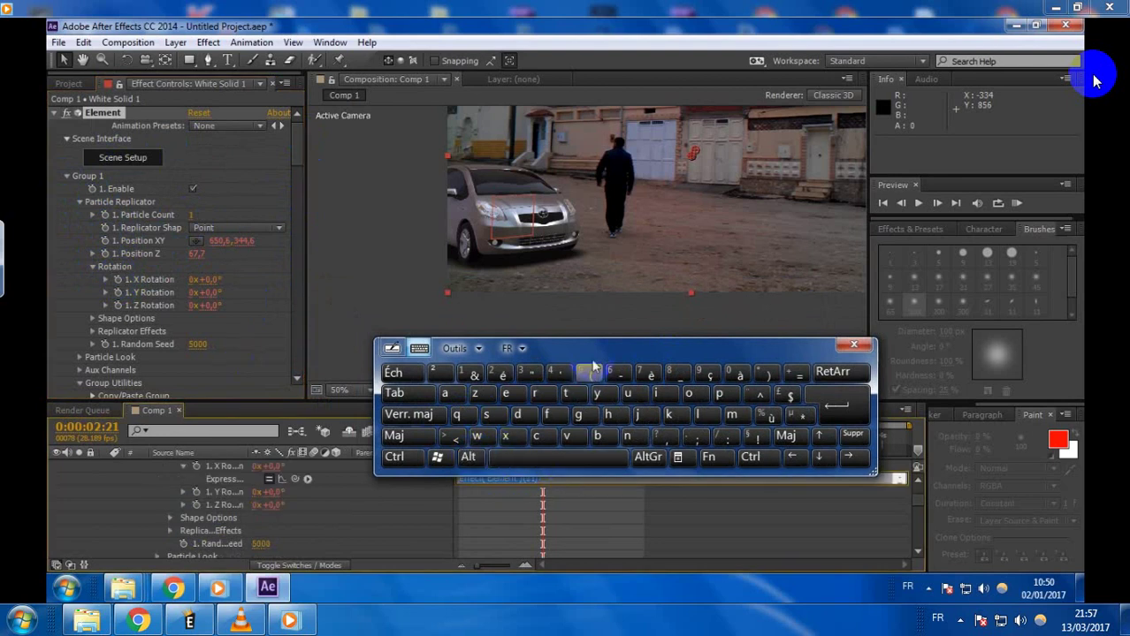
- Enter wiggle(1,1) as the expression for Group 1's X Rotation, using the on-screen keyboard, and close the keyboard
drag(594, 351, 542, 265)
click(425, 349)
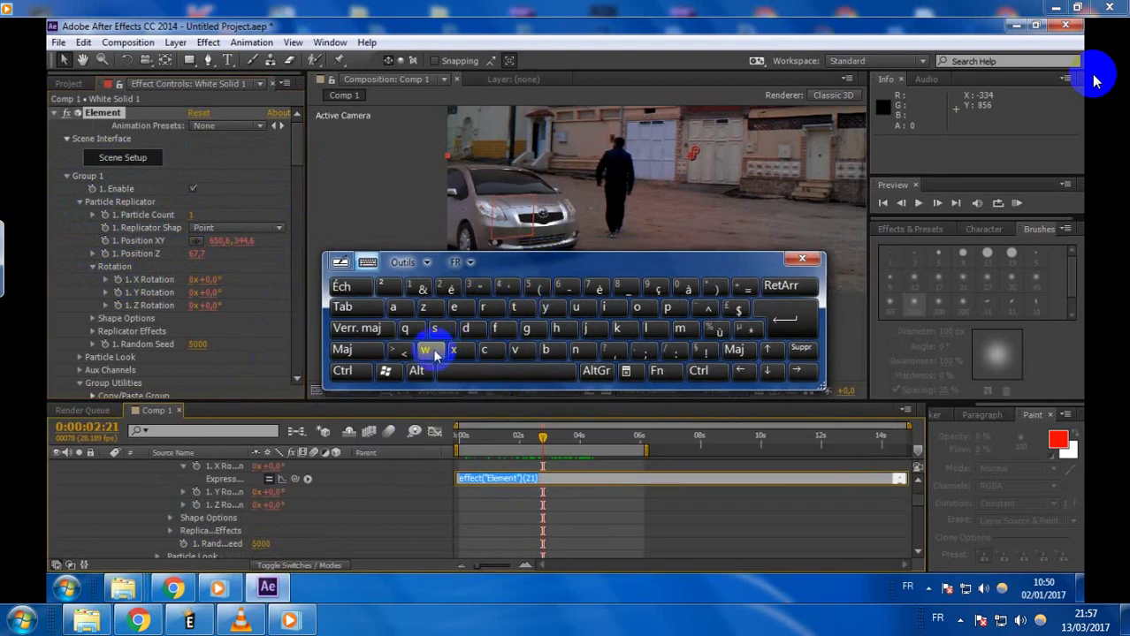
click(607, 308)
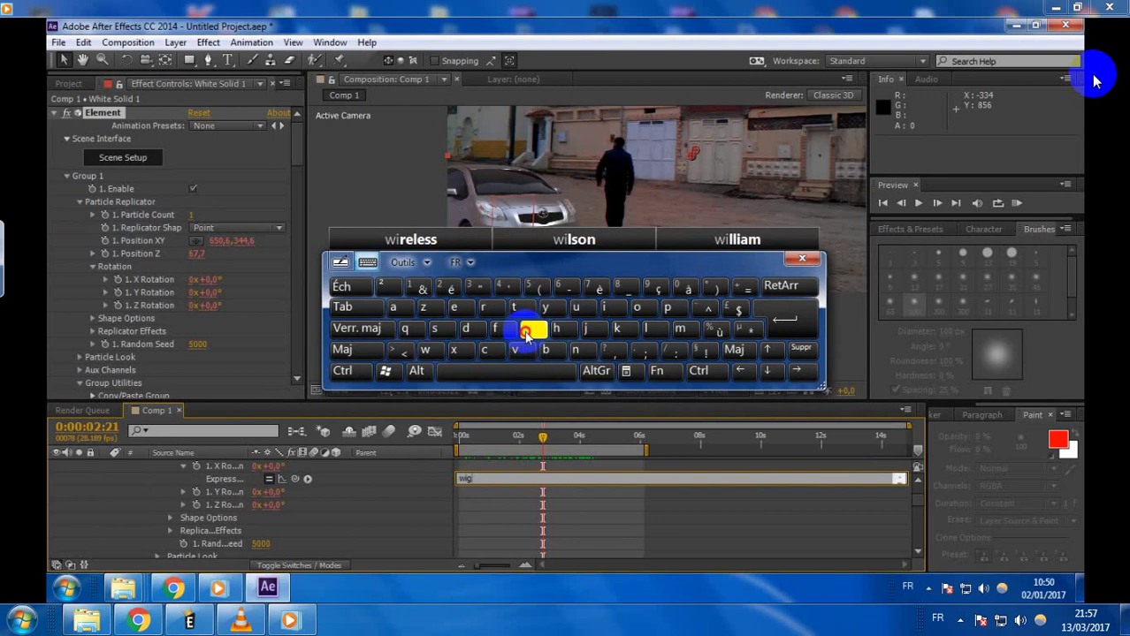
text(g)
click(525, 331)
click(646, 328)
click(454, 307)
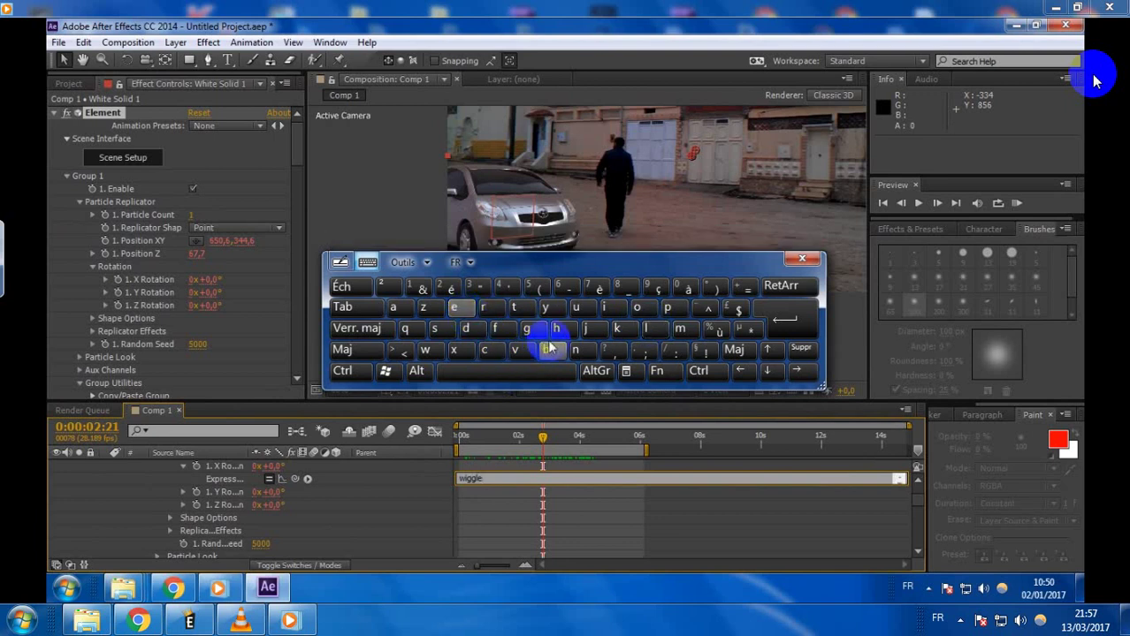
click(536, 289)
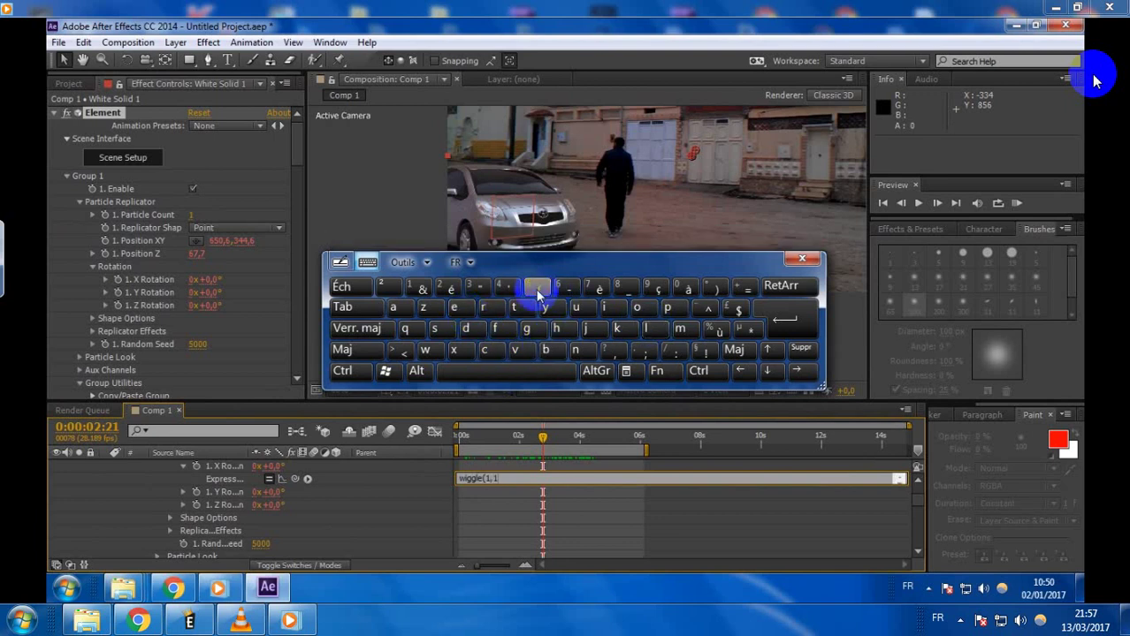
click(803, 260)
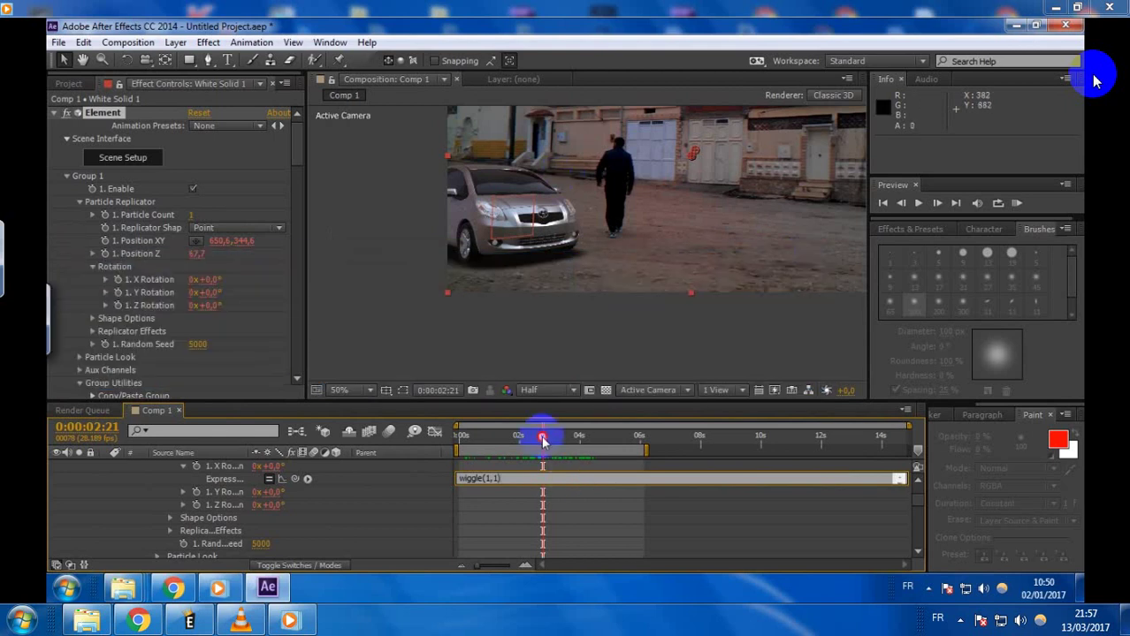
- Play a RAM preview of the whole composition from the first frame, and collapse the Element effect's settings
drag(543, 441, 454, 480)
drag(689, 209, 574, 266)
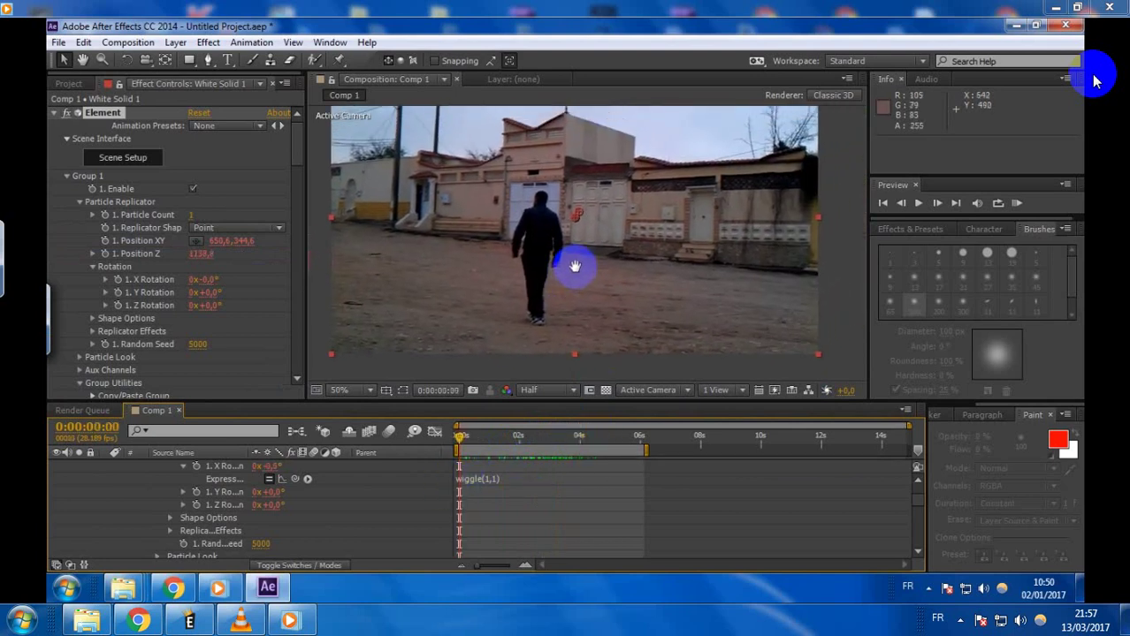
click(1017, 202)
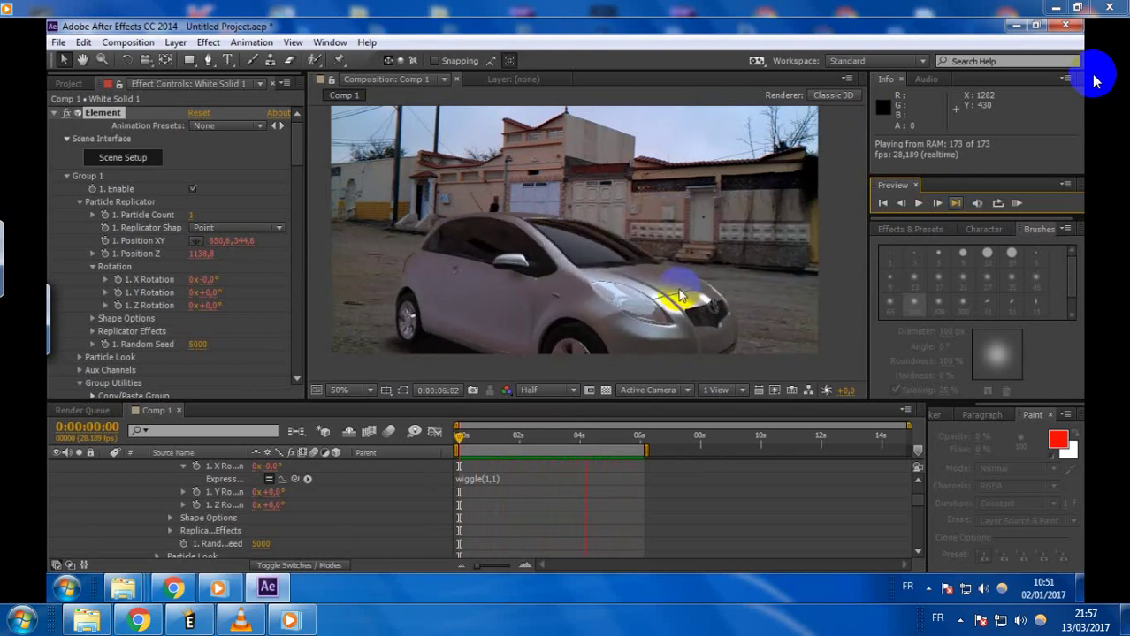
click(1012, 201)
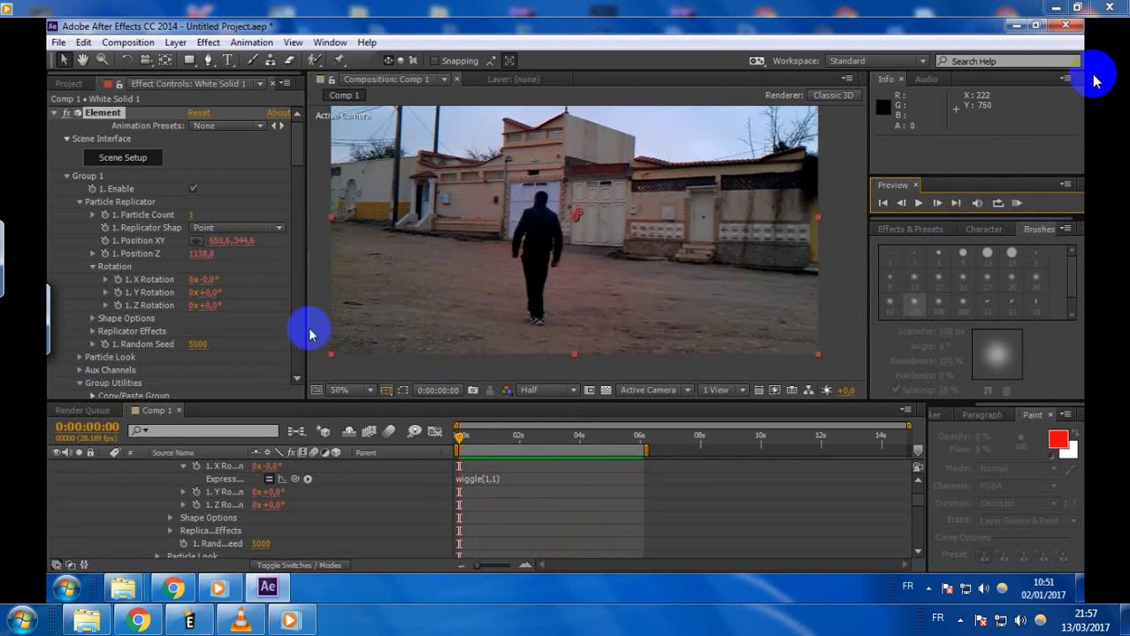
click(56, 113)
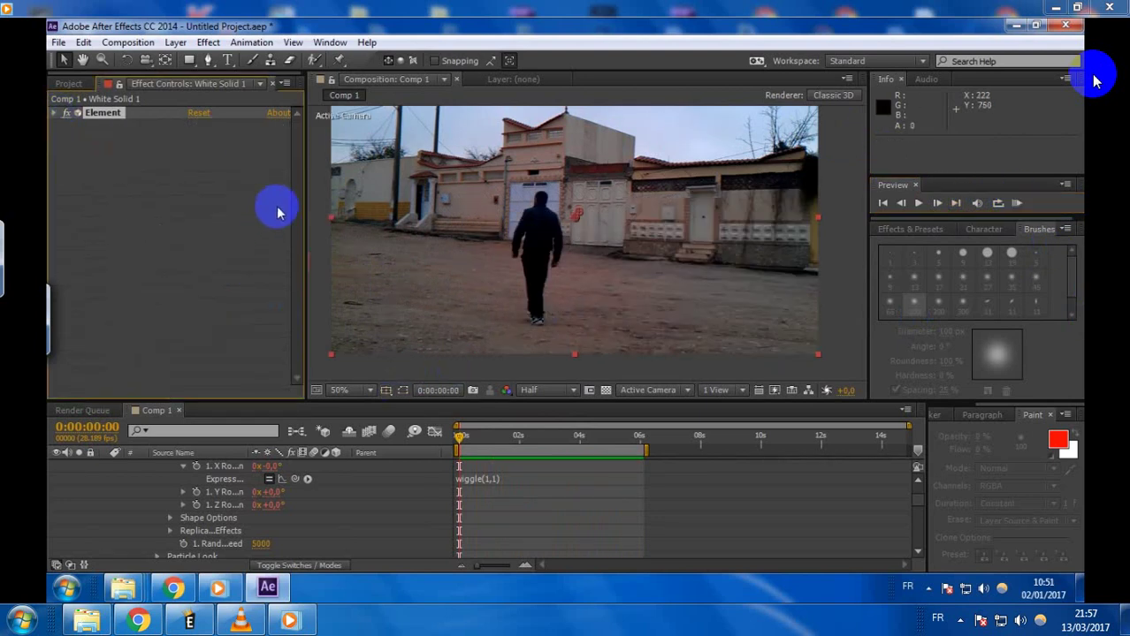
- Collapse the White Solid 1 layer's properties in the timeline and move the current time to 0:00:03:02
scroll(285, 508, up, 10)
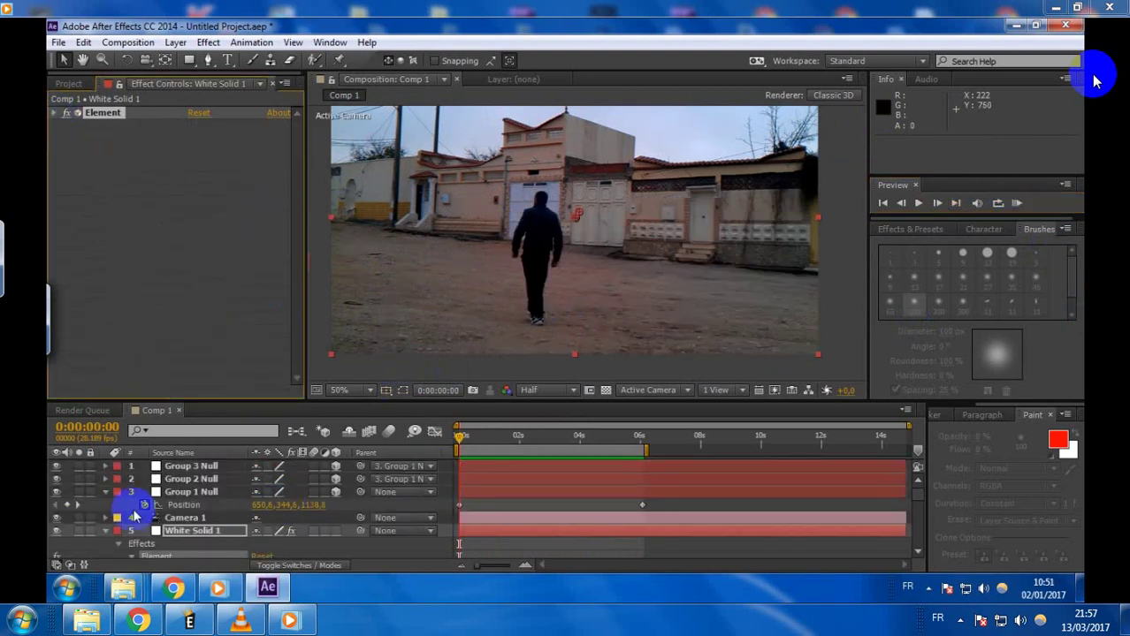
click(107, 532)
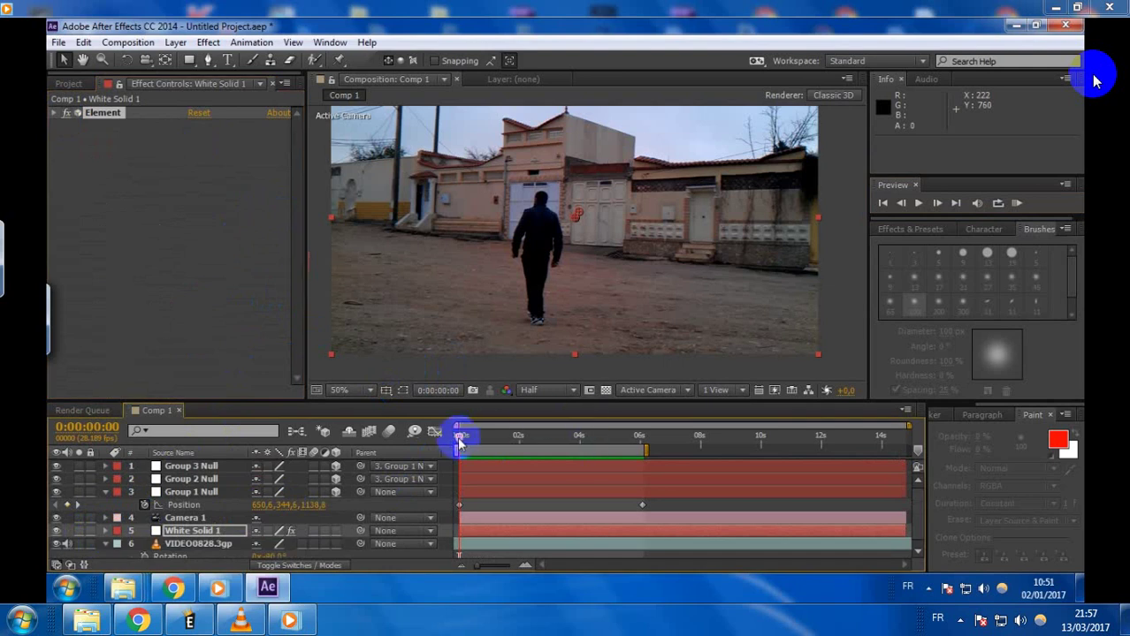
drag(458, 442, 552, 444)
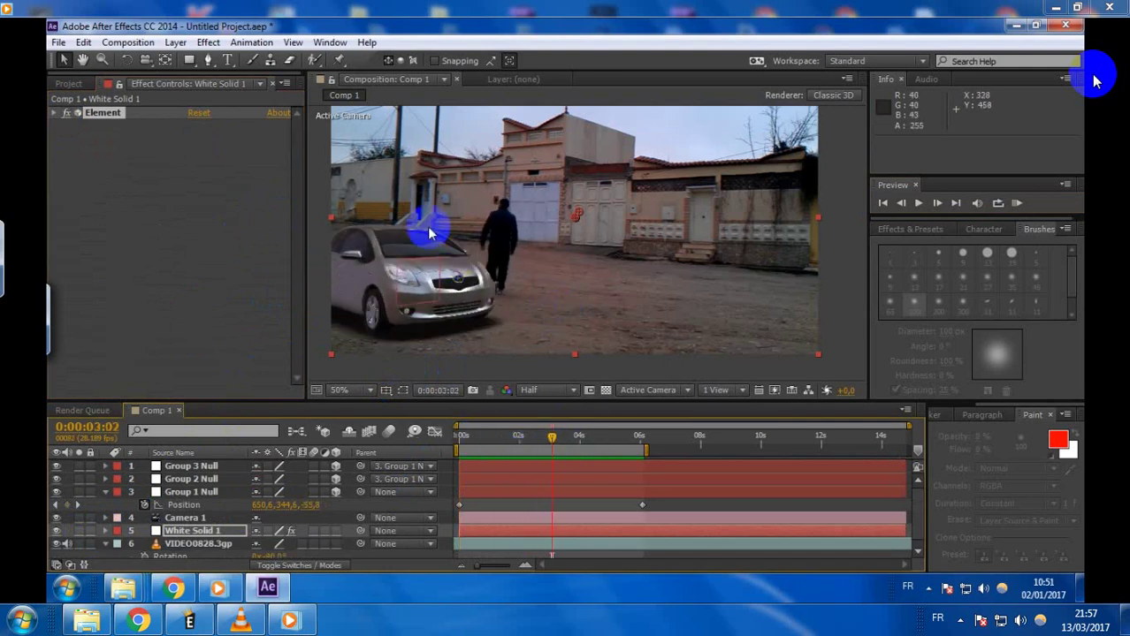
- Expand the Element effect's settings and collapse its Group 1, Group 2 and Group 3 sections
click(55, 114)
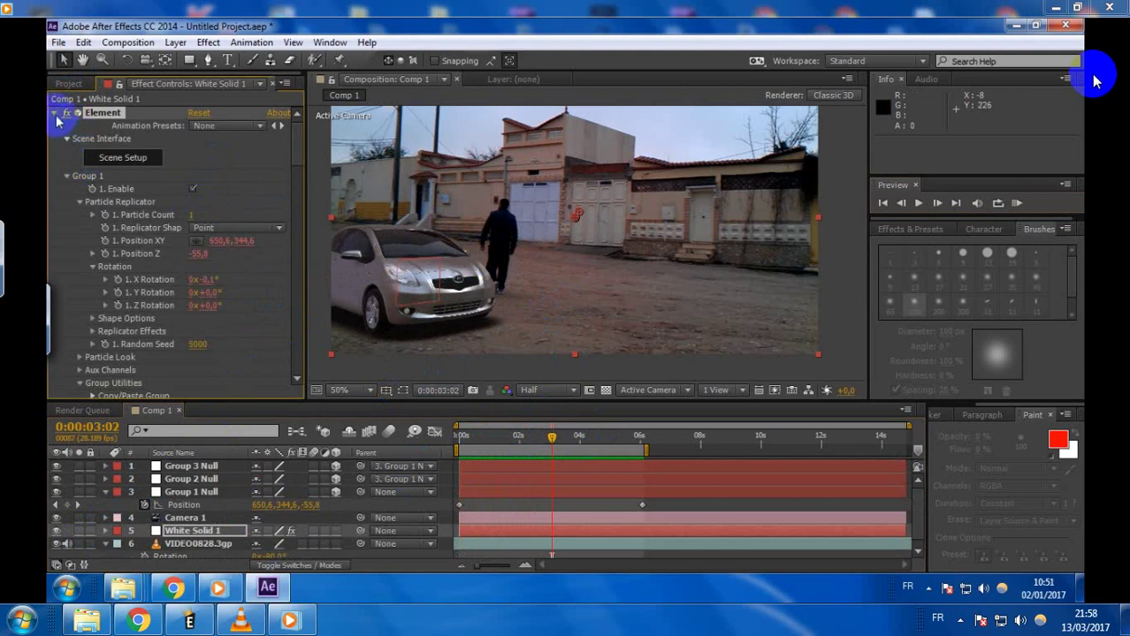
click(67, 176)
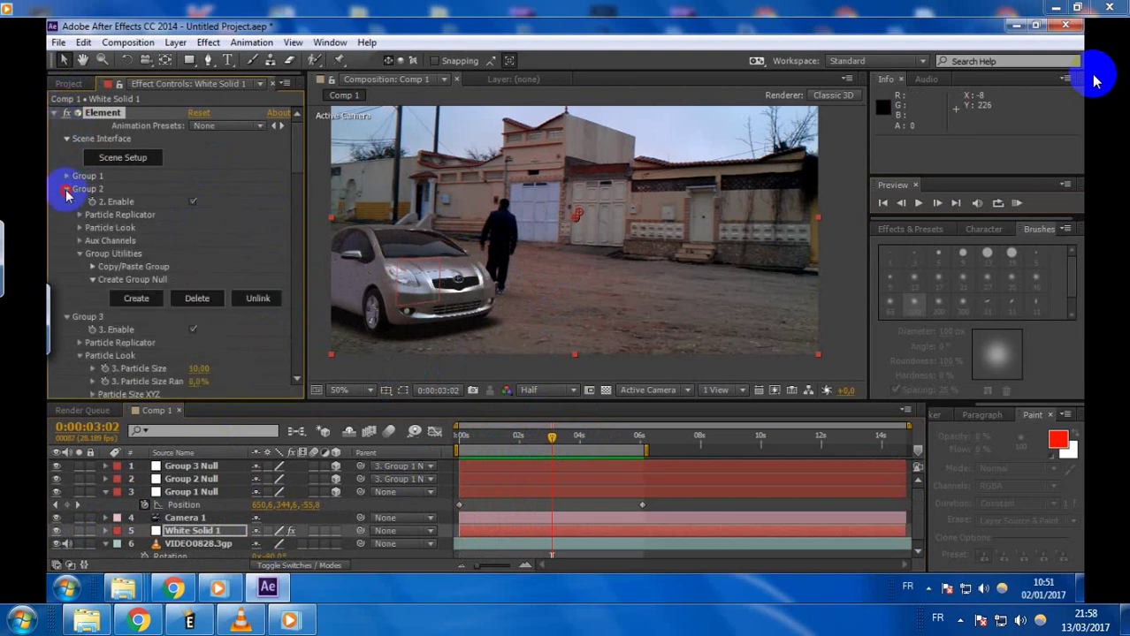
click(66, 189)
click(68, 201)
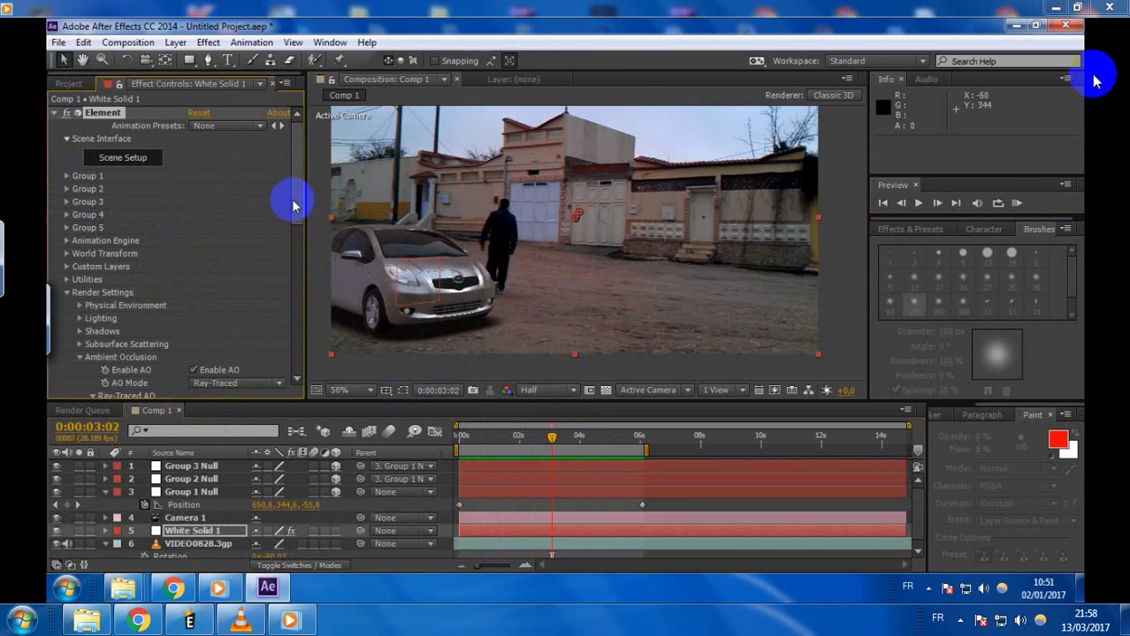
- Raise Reflectivity to 1.92 in the Multi-Pass Mixer of Element's Output settings, checking the car up close
drag(295, 205, 89, 372)
click(67, 380)
scroll(195, 336, down, 5)
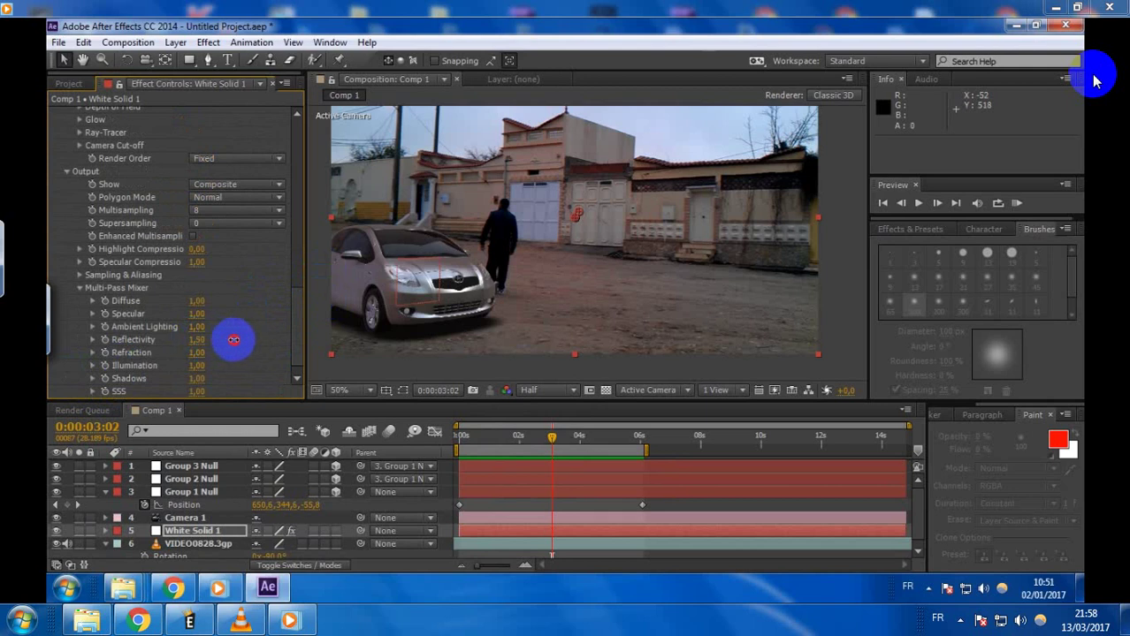
drag(233, 339, 458, 255)
scroll(462, 240, up, 2)
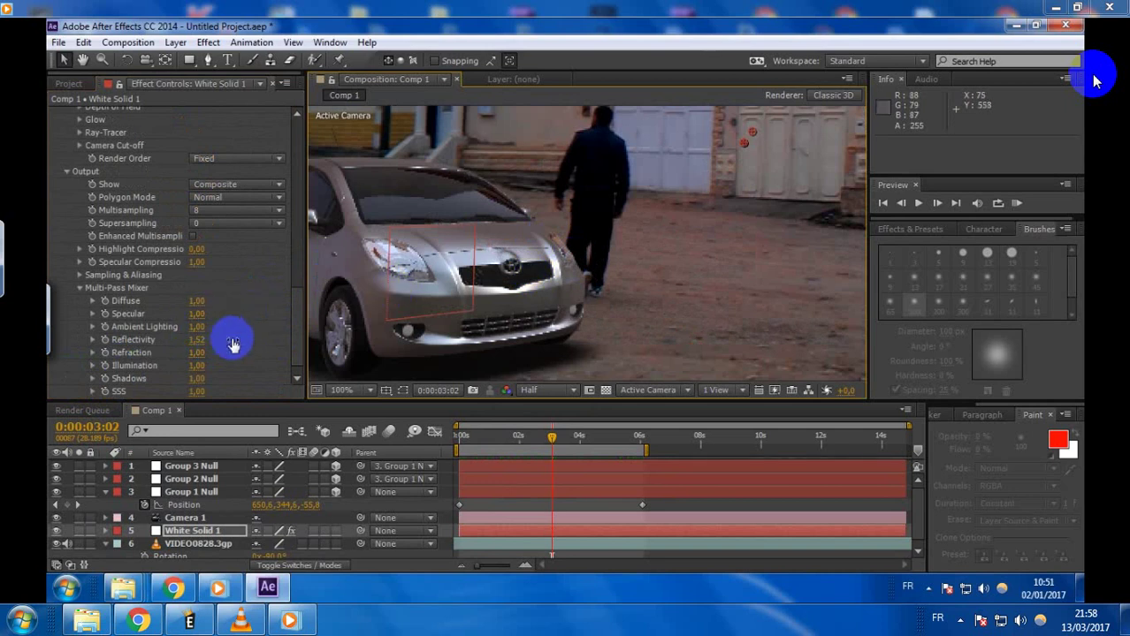
drag(198, 346, 265, 370)
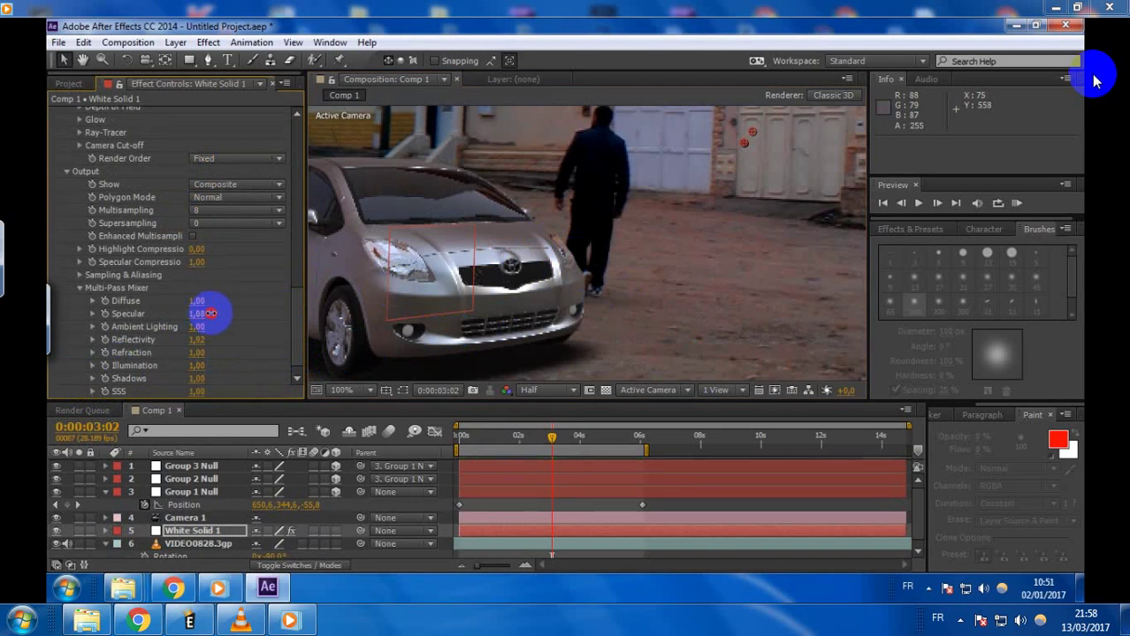
- Lower Specular to 0.58 in Element's Multi-Pass Mixer and collapse the mixer's settings
mouse_move(209, 312)
mouse_down()
mouse_move(240, 309)
mouse_move(157, 310)
mouse_move(197, 311)
mouse_up()
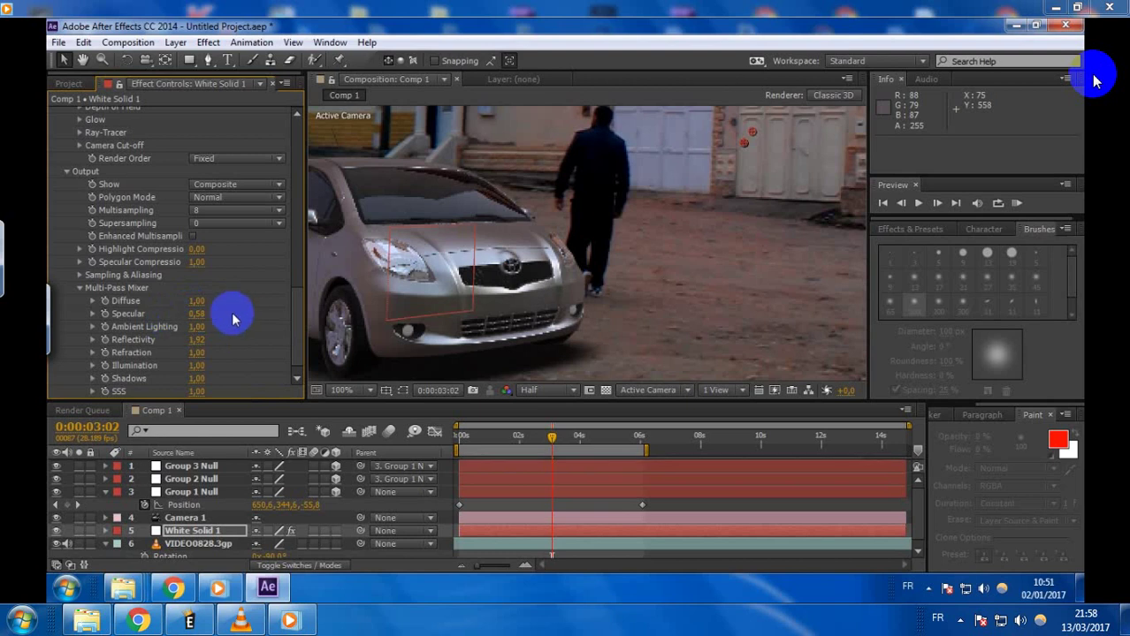
scroll(300, 305, up, 1)
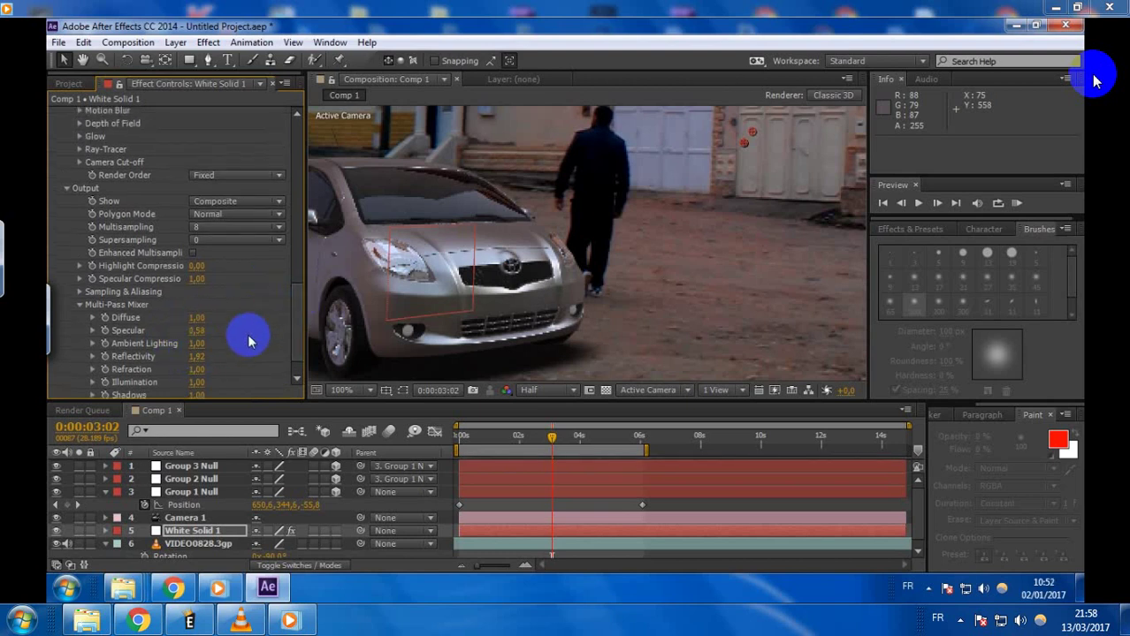
click(79, 305)
scroll(297, 304, up, 3)
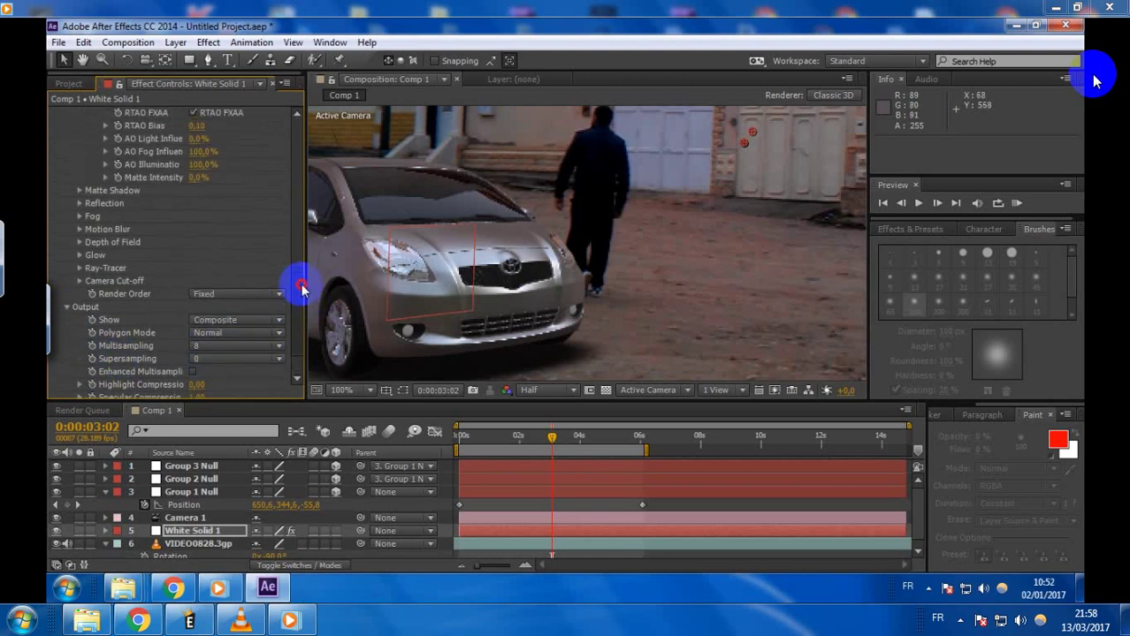
- Move the current time to 0:00:03:22 and bring the whole car into view at 50% magnification
drag(563, 440, 574, 436)
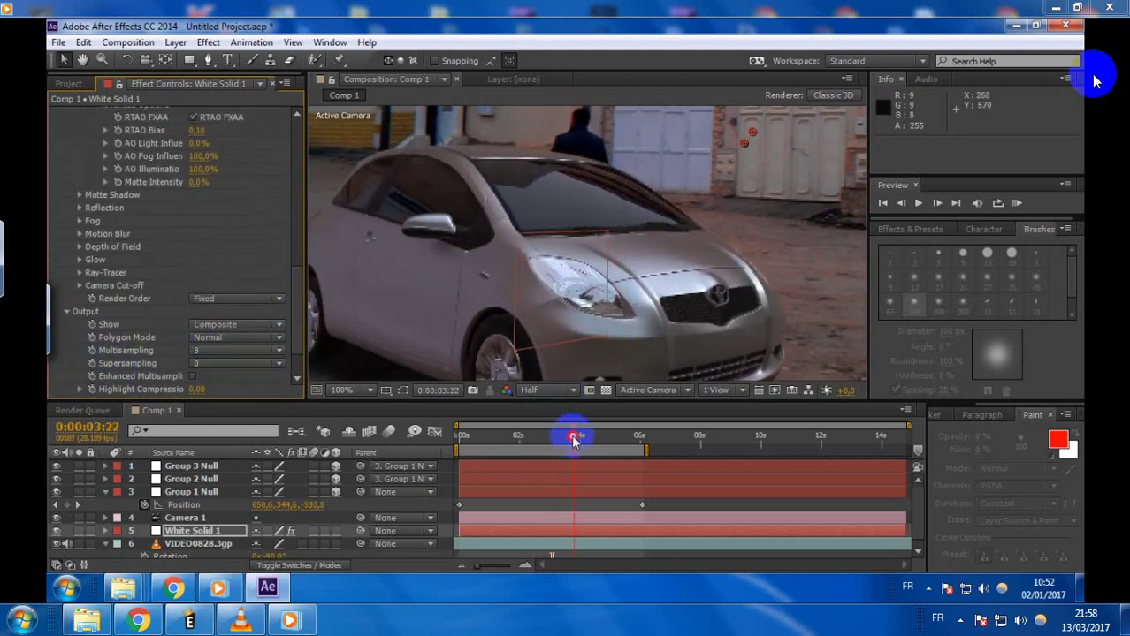
scroll(626, 241, down, 2)
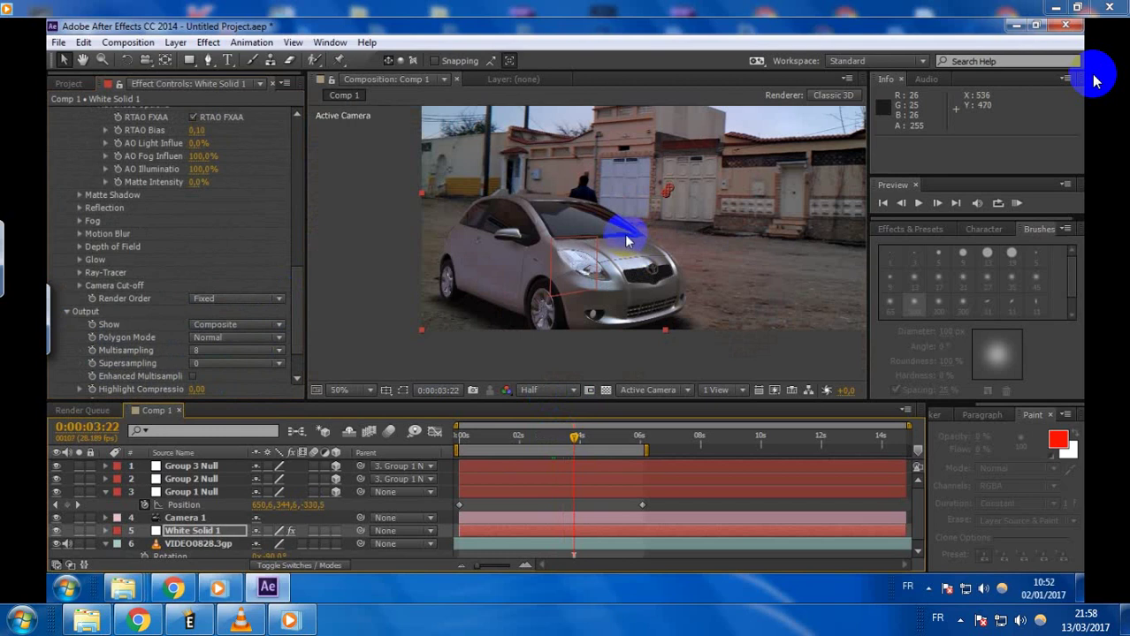
drag(626, 241, 393, 224)
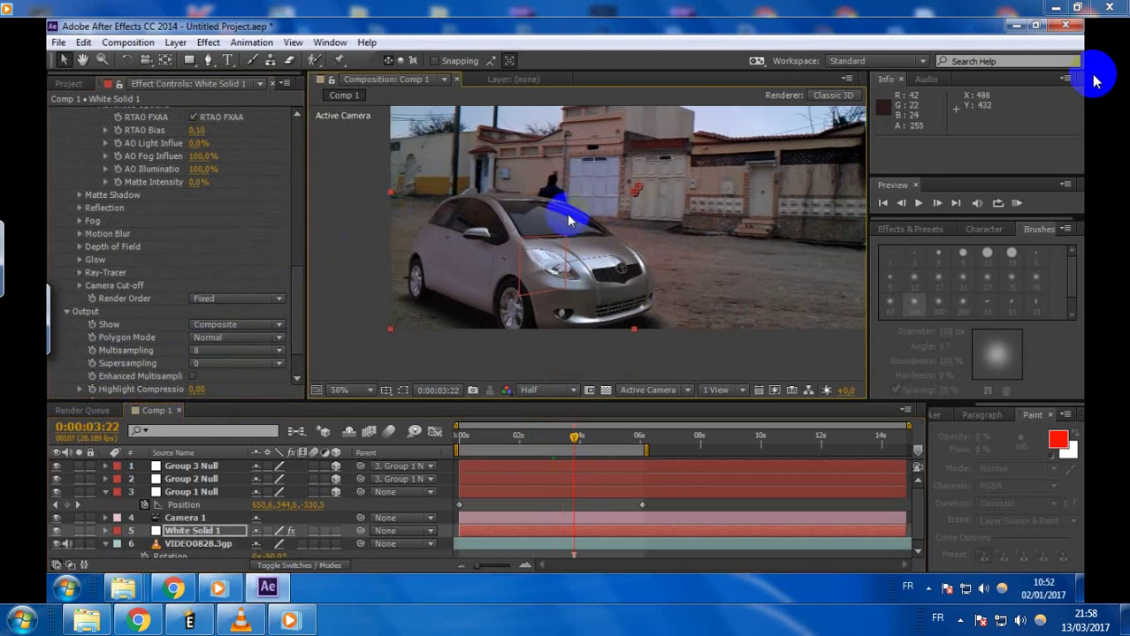
- Try rotating Element's physical environment around Y, and reset its Y rotation to 0
drag(298, 288, 295, 198)
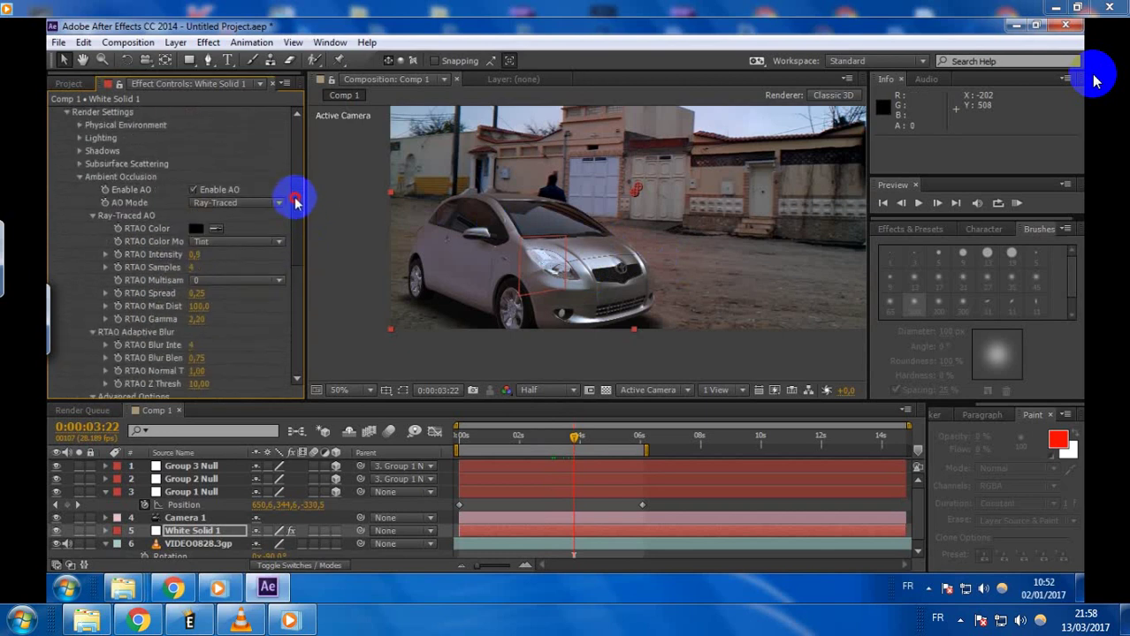
click(80, 177)
click(79, 126)
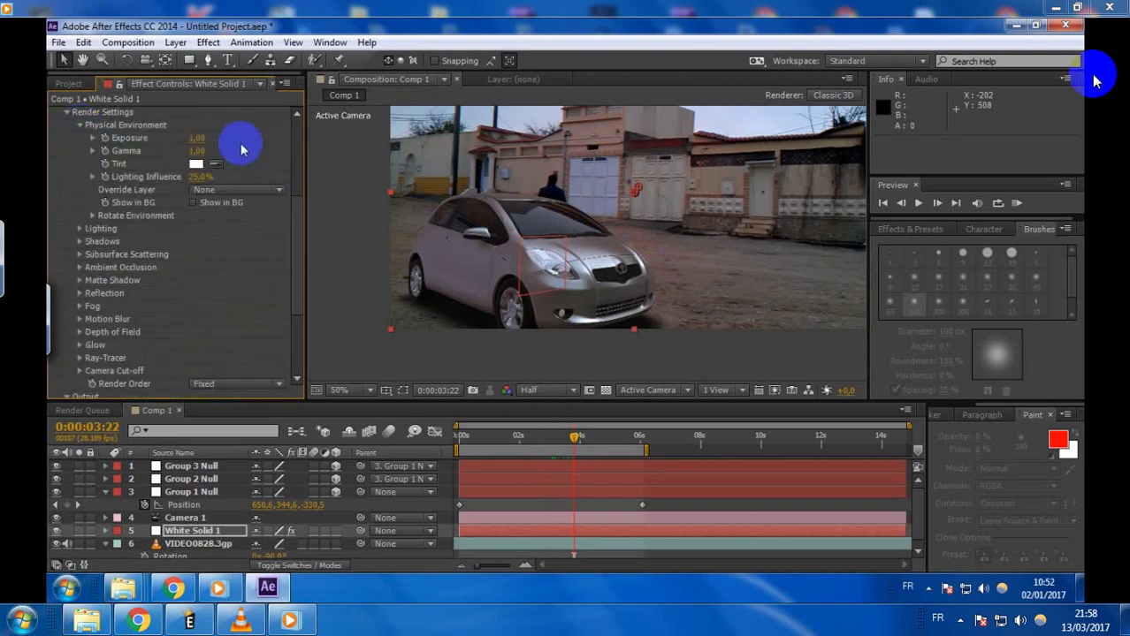
click(93, 215)
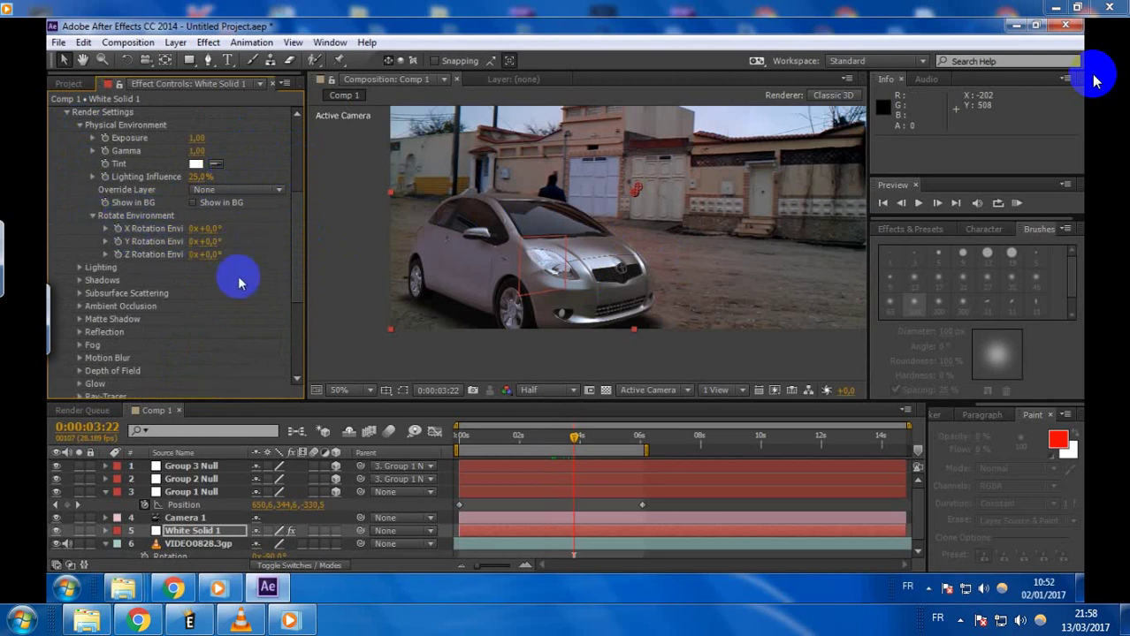
drag(220, 240, 181, 268)
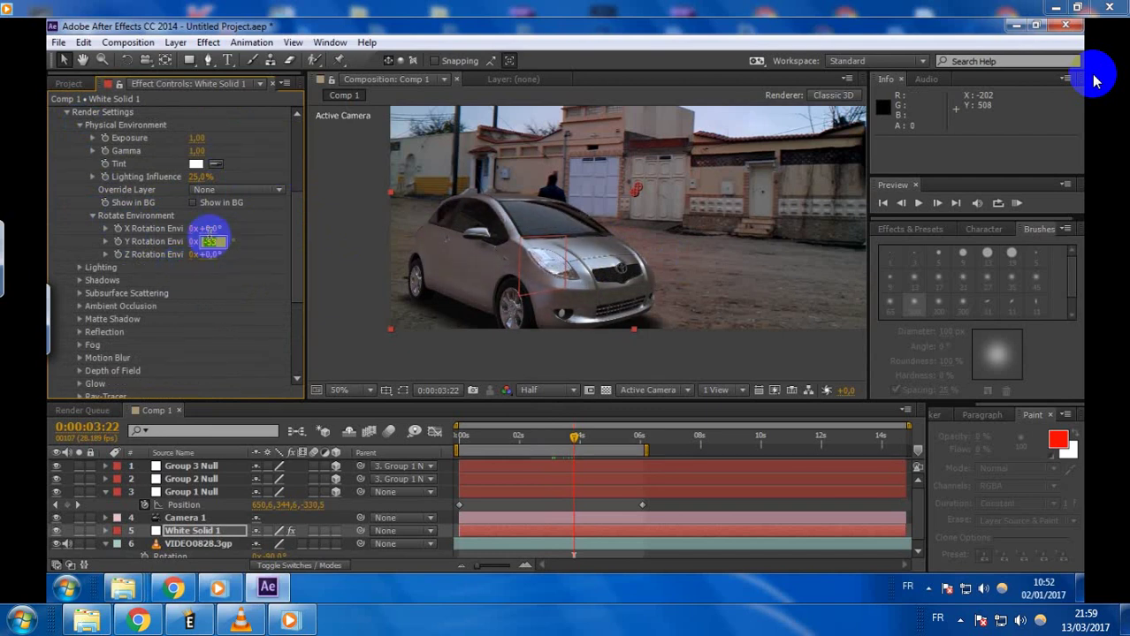
text(1)
key(Return)
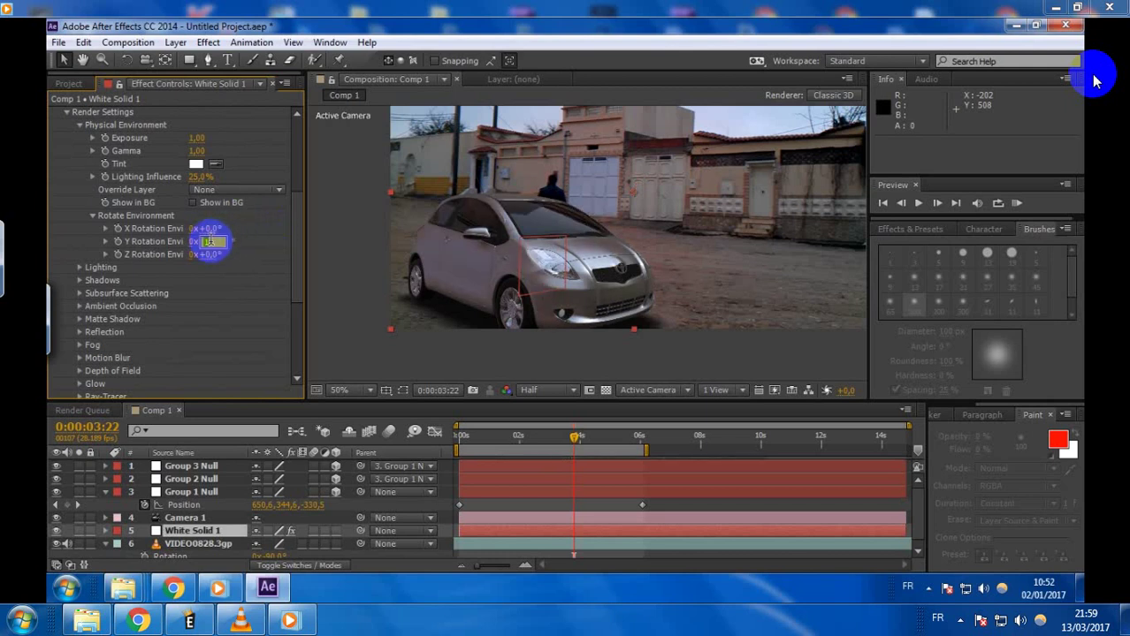
key(Return)
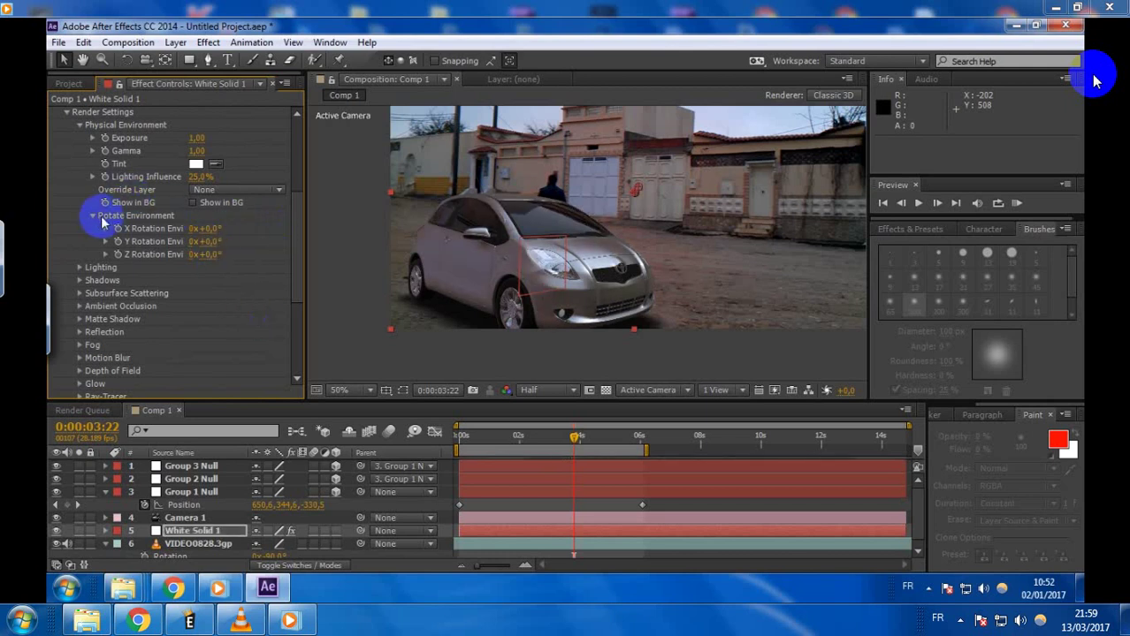
click(94, 217)
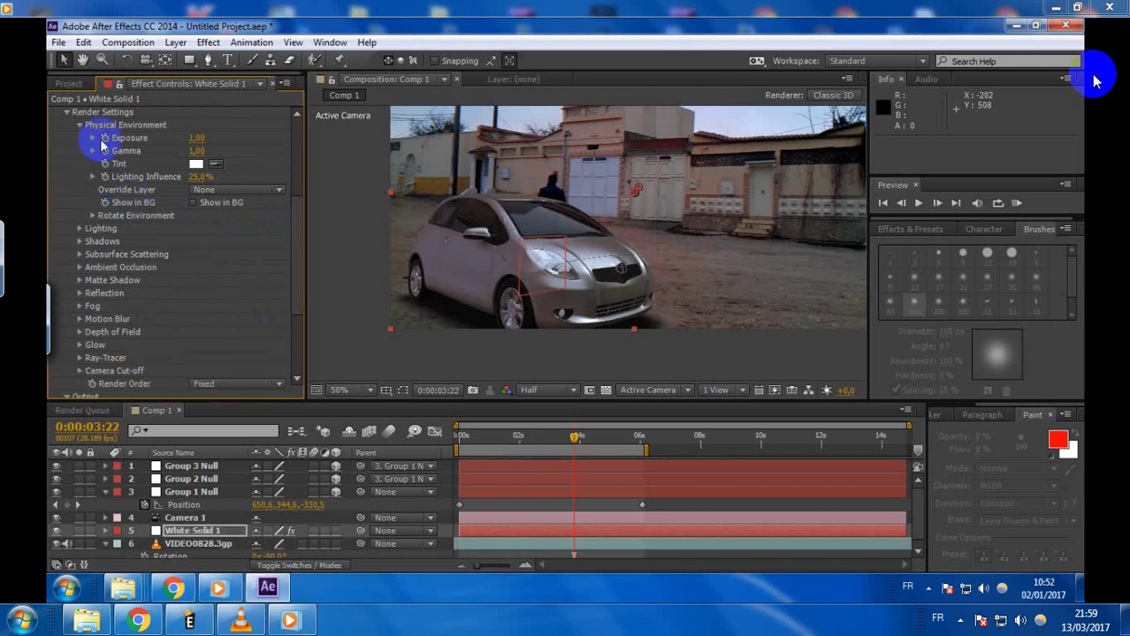
- Try the Spot and Dramatic presets for Add Lighting in Element's Lighting settings
click(80, 229)
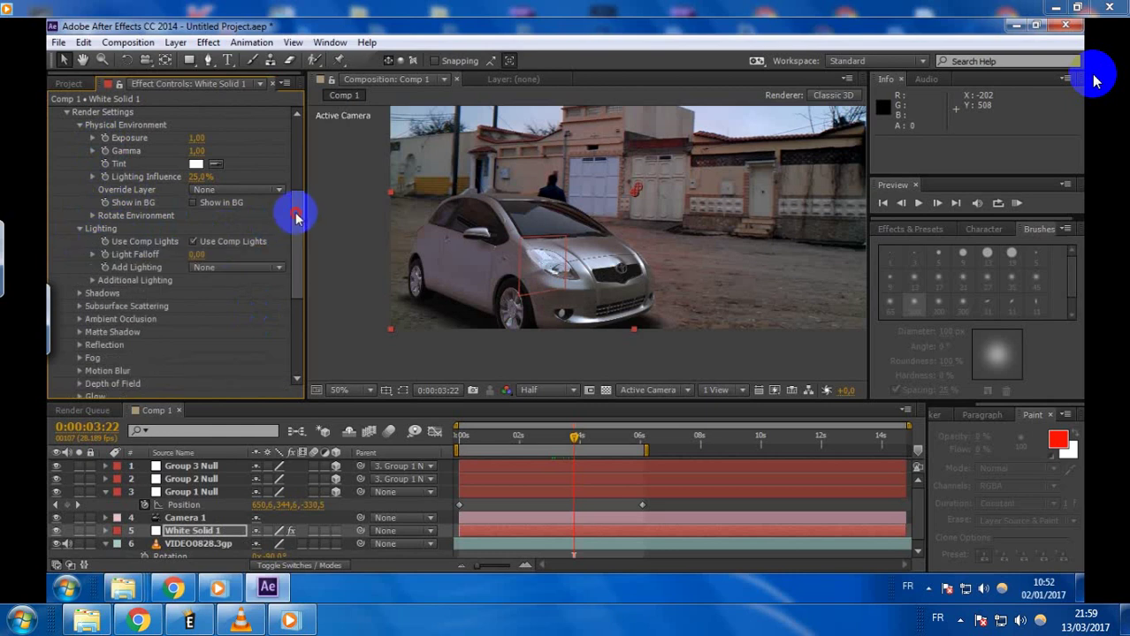
scroll(297, 219, down, 1)
click(265, 245)
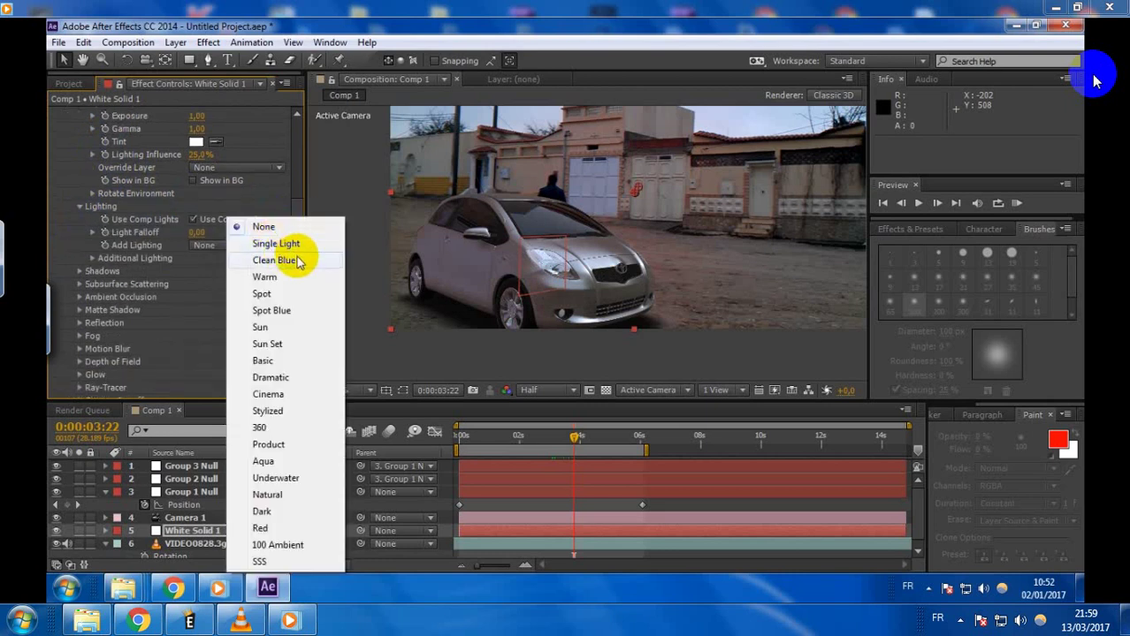
click(267, 293)
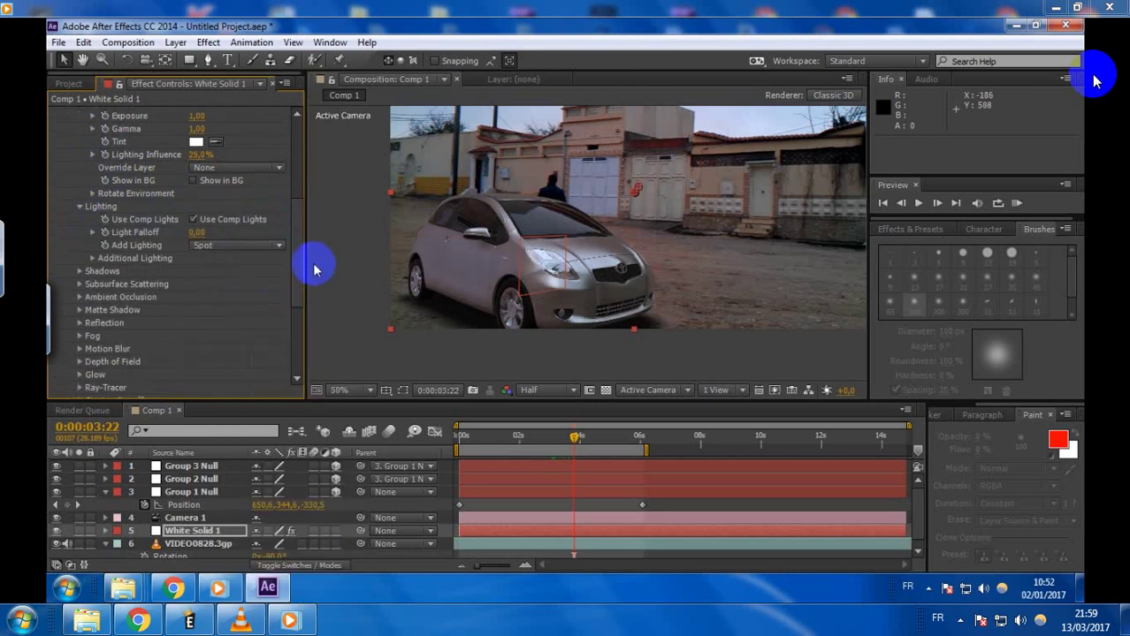
click(278, 246)
click(272, 378)
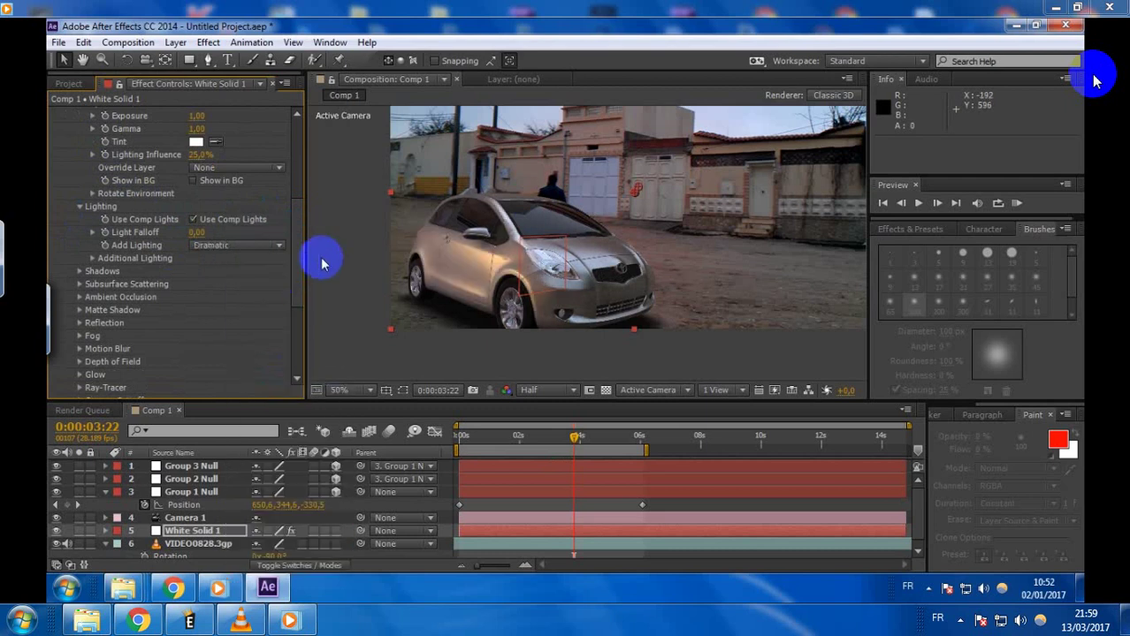
- Try the Aqua and Red presets for Add Lighting on the car
scroll(302, 246, down, 2)
click(279, 213)
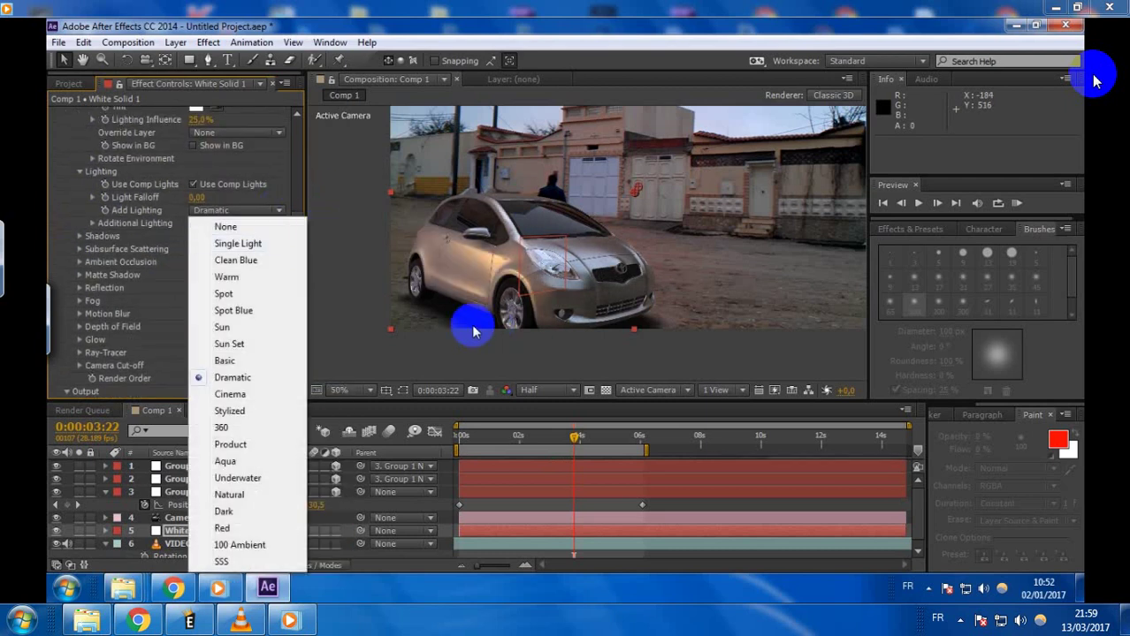
click(462, 353)
click(265, 213)
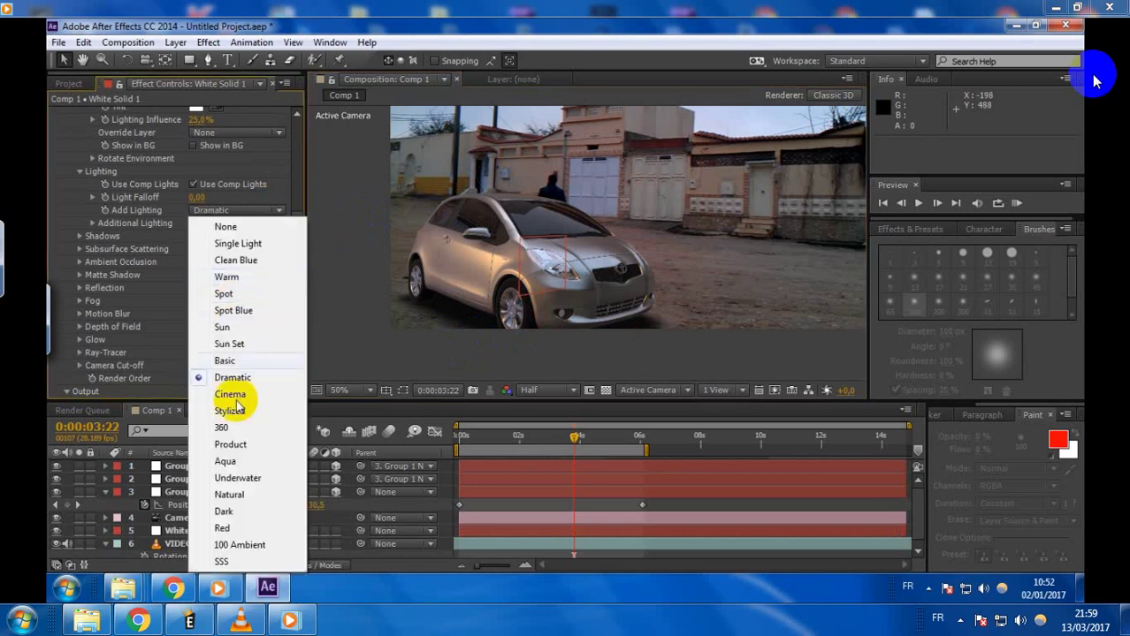
click(228, 457)
click(262, 211)
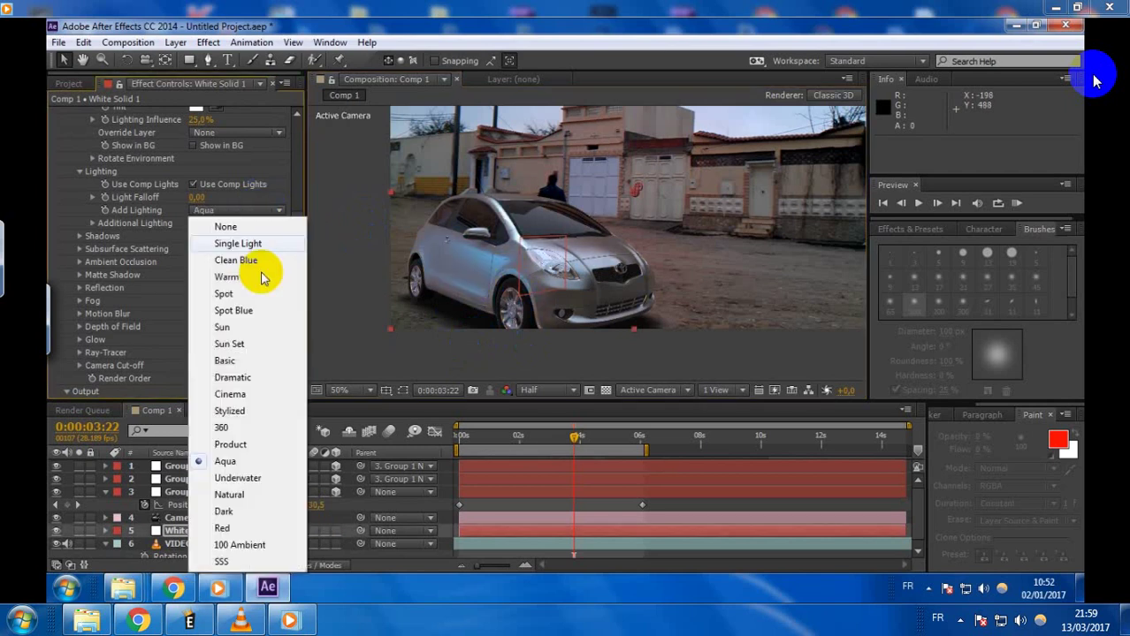
click(228, 526)
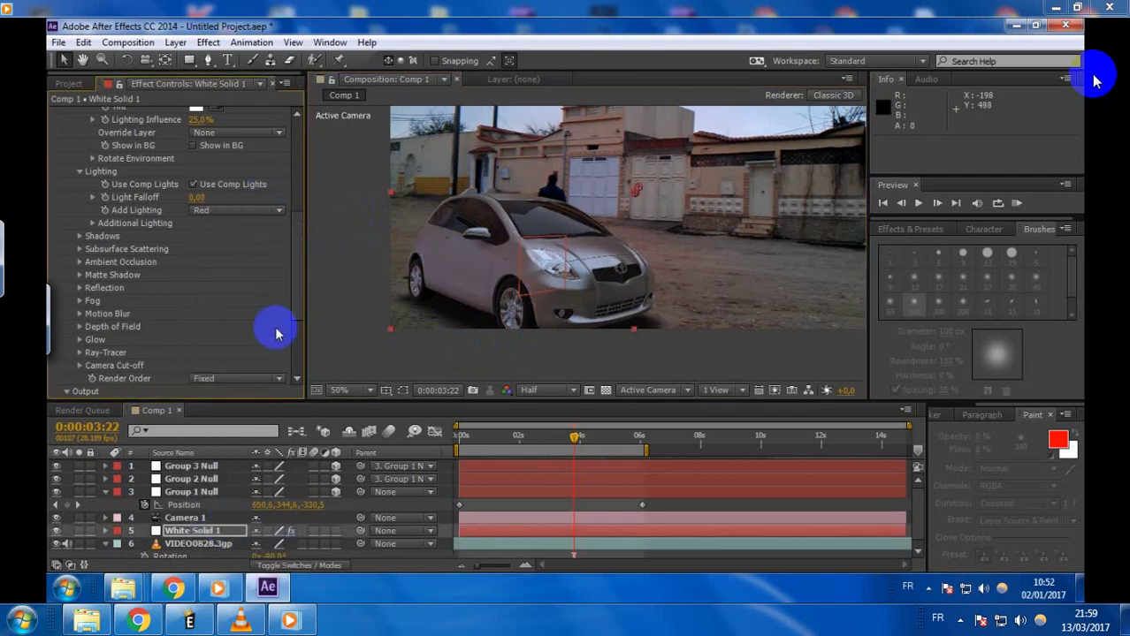
- Set Add Lighting to None and collapse Element's Render Settings
click(266, 211)
click(241, 222)
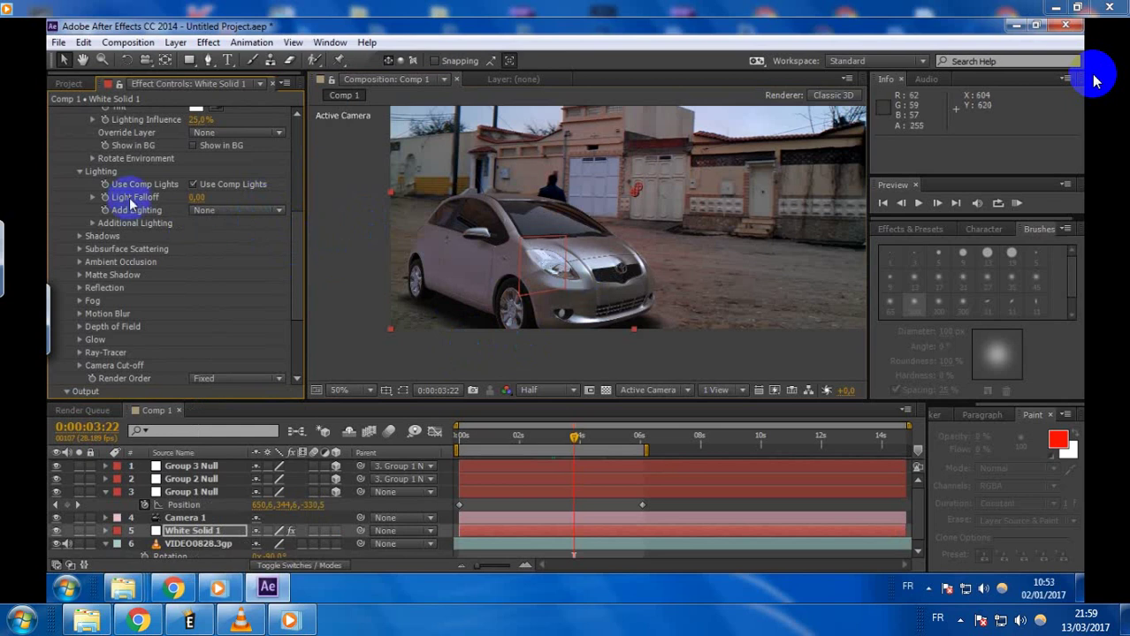
scroll(133, 204, up, 4)
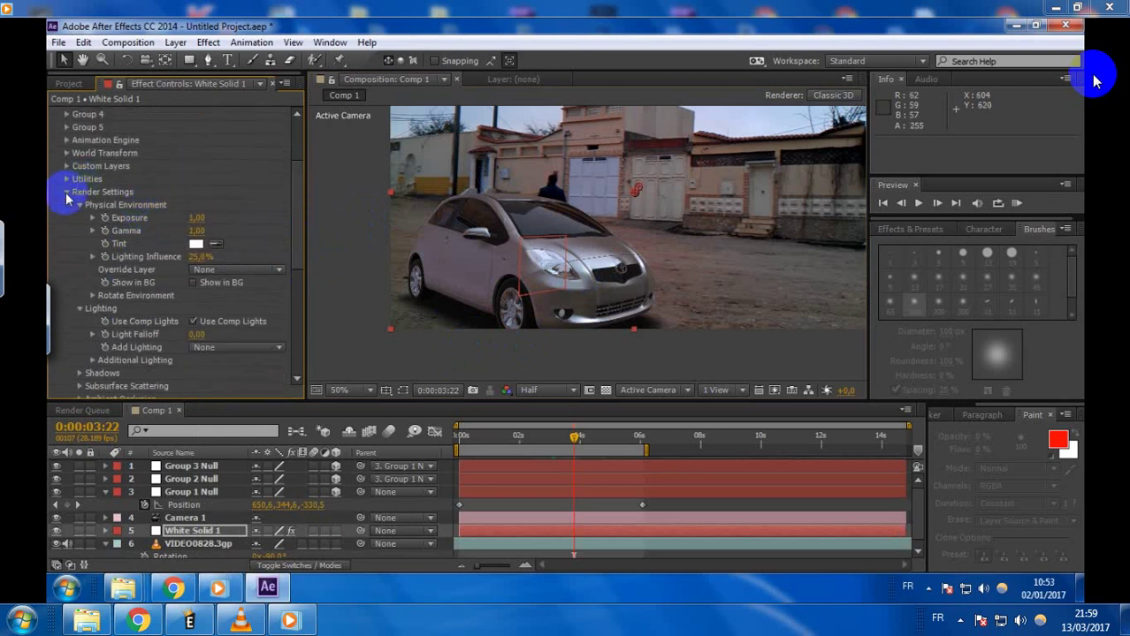
click(66, 194)
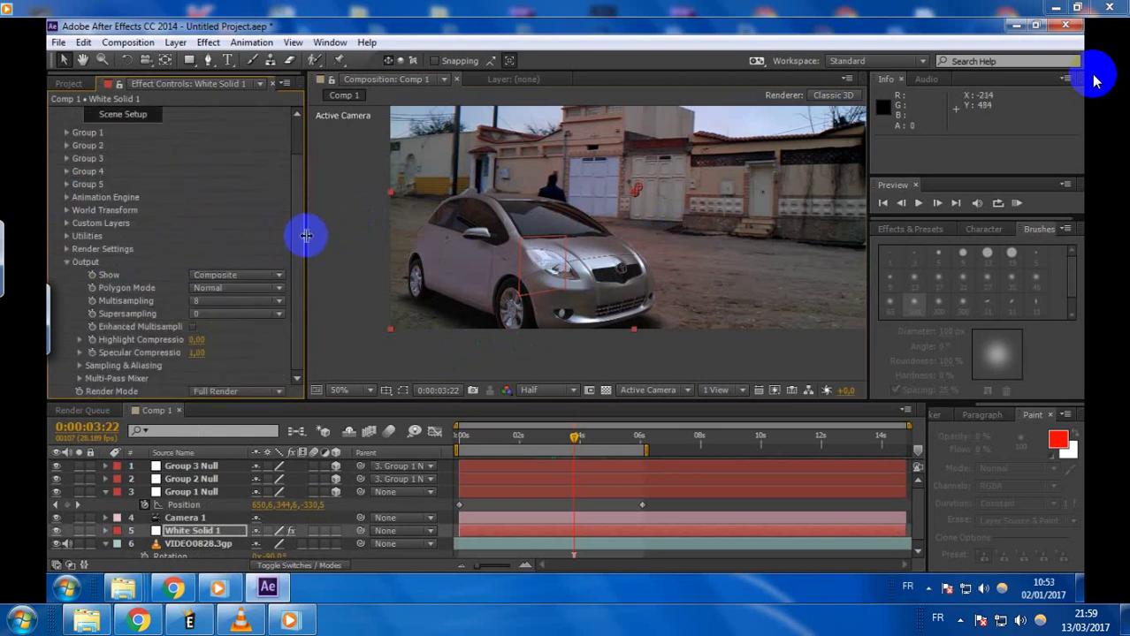